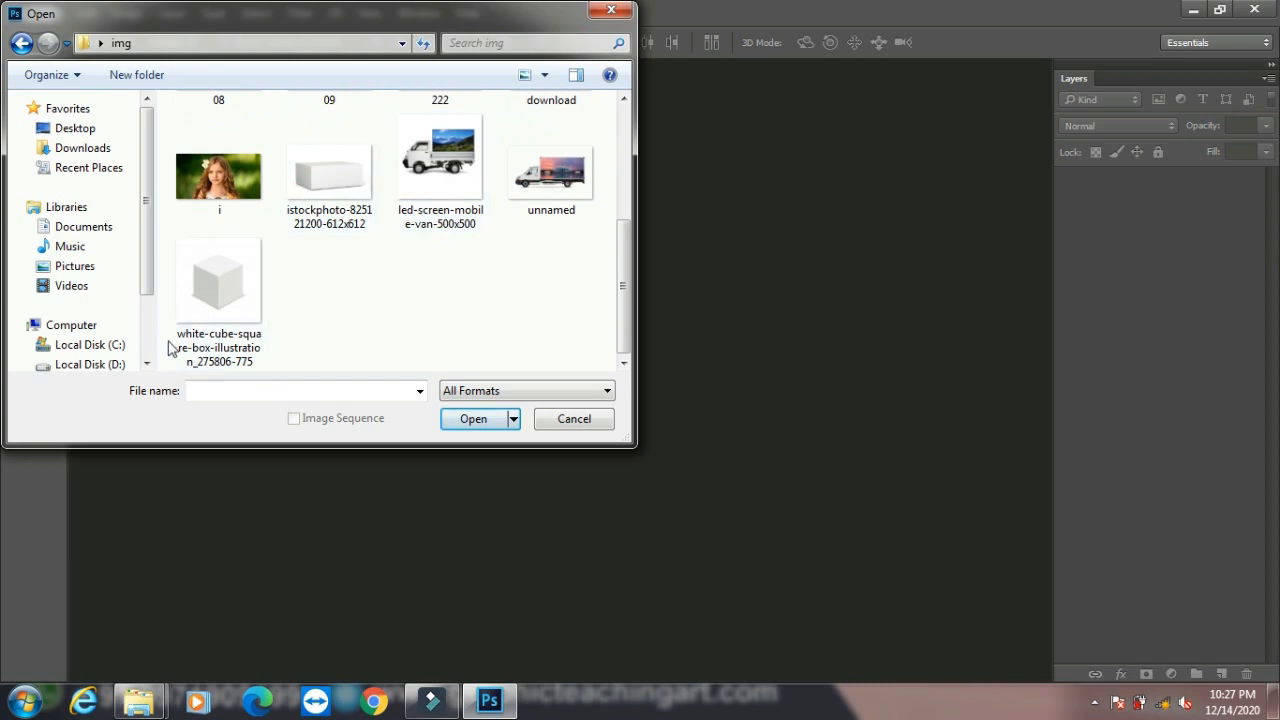
left_click(200, 312)
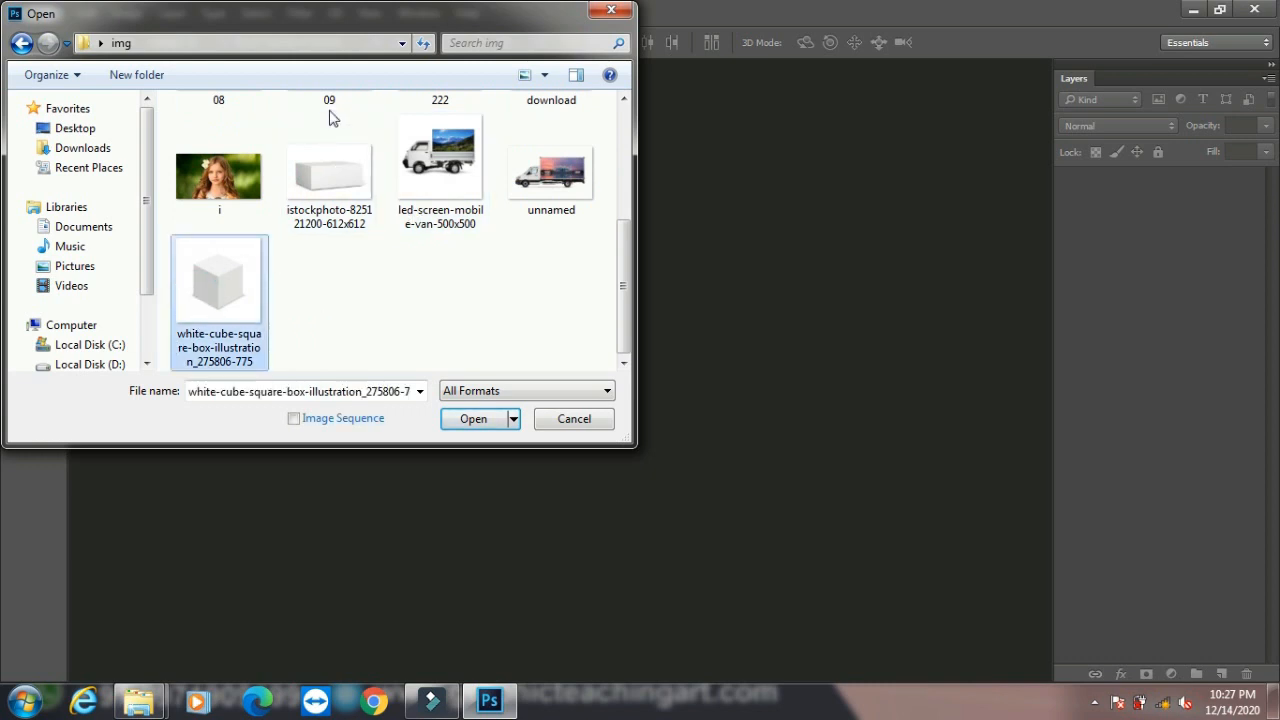
left_click(316, 195)
left_click(493, 422)
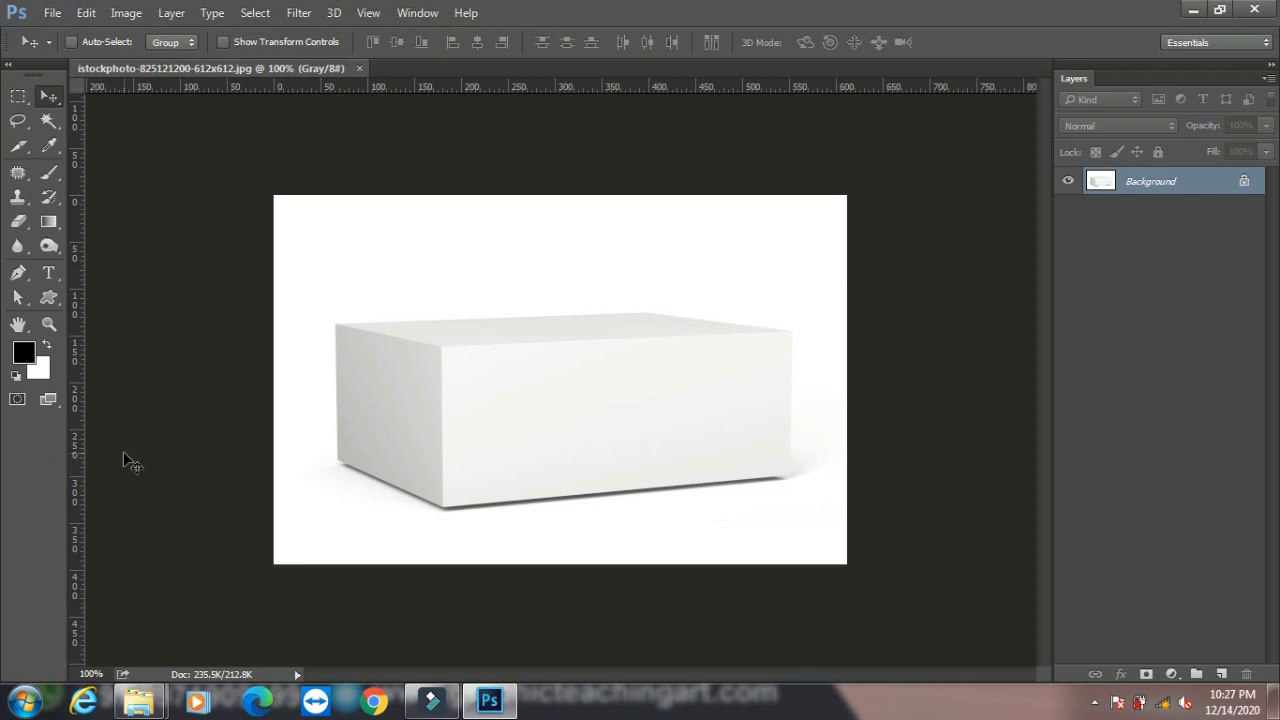
Open the artwork images 01, 02 and 03 together and return to the white box photo
key("ctrl+o")
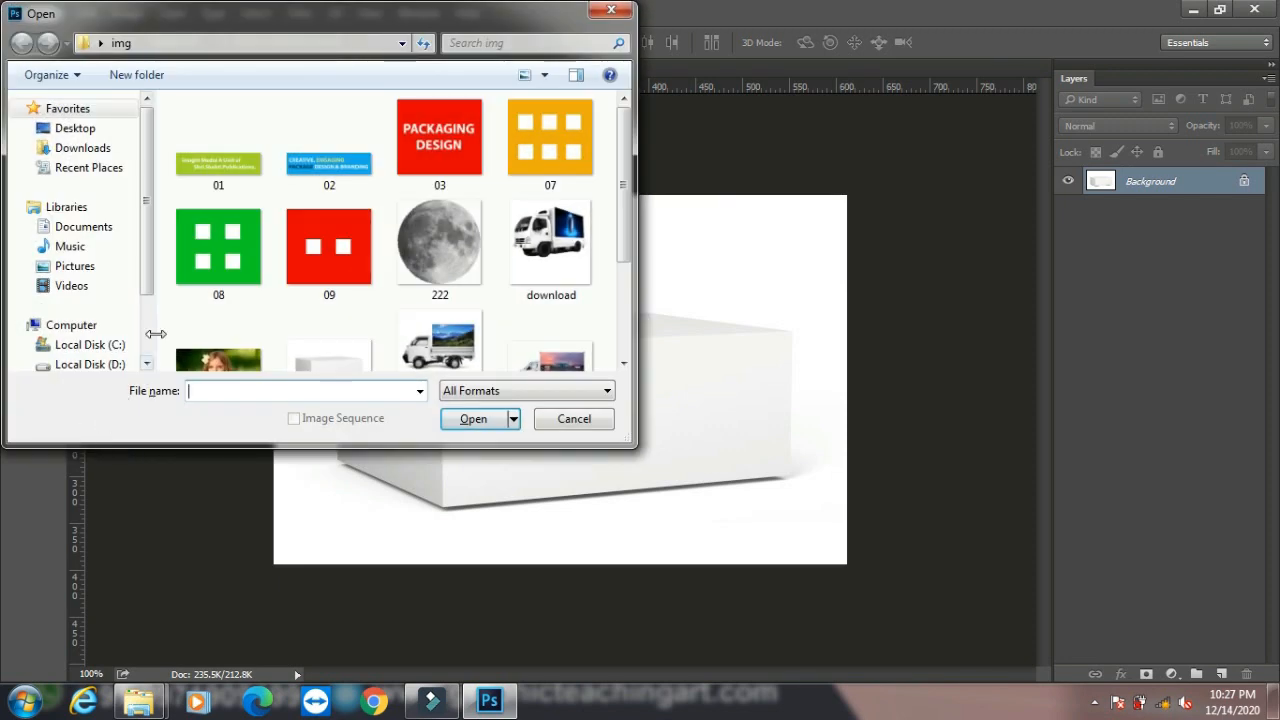
left_click(252, 165)
left_click(300, 165, "ctrl")
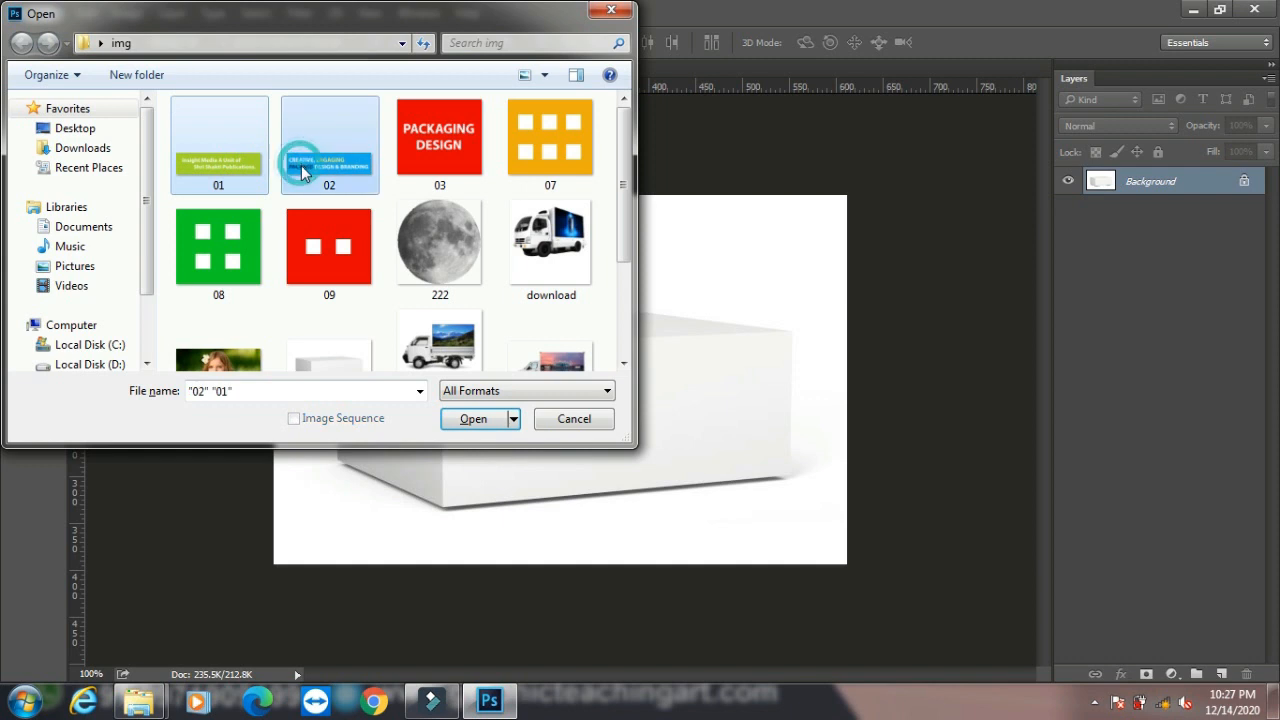
left_click(438, 150, "ctrl")
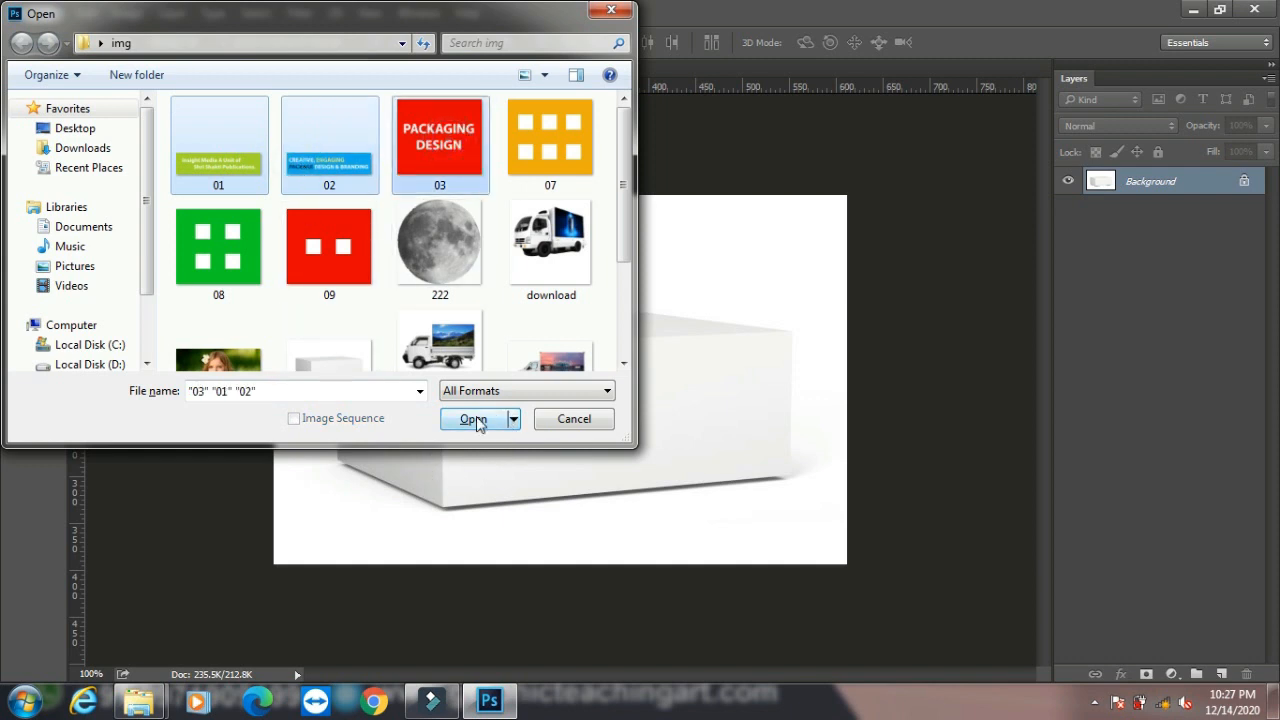
left_click(473, 418)
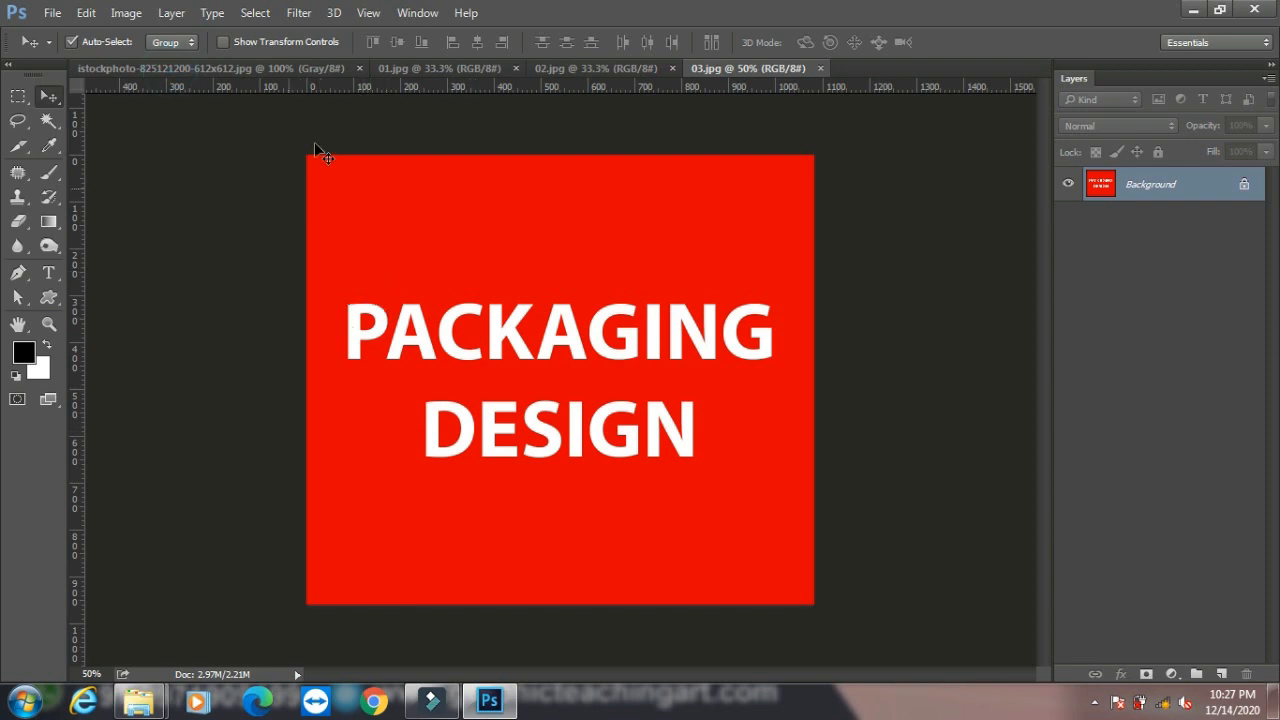
left_click(246, 67)
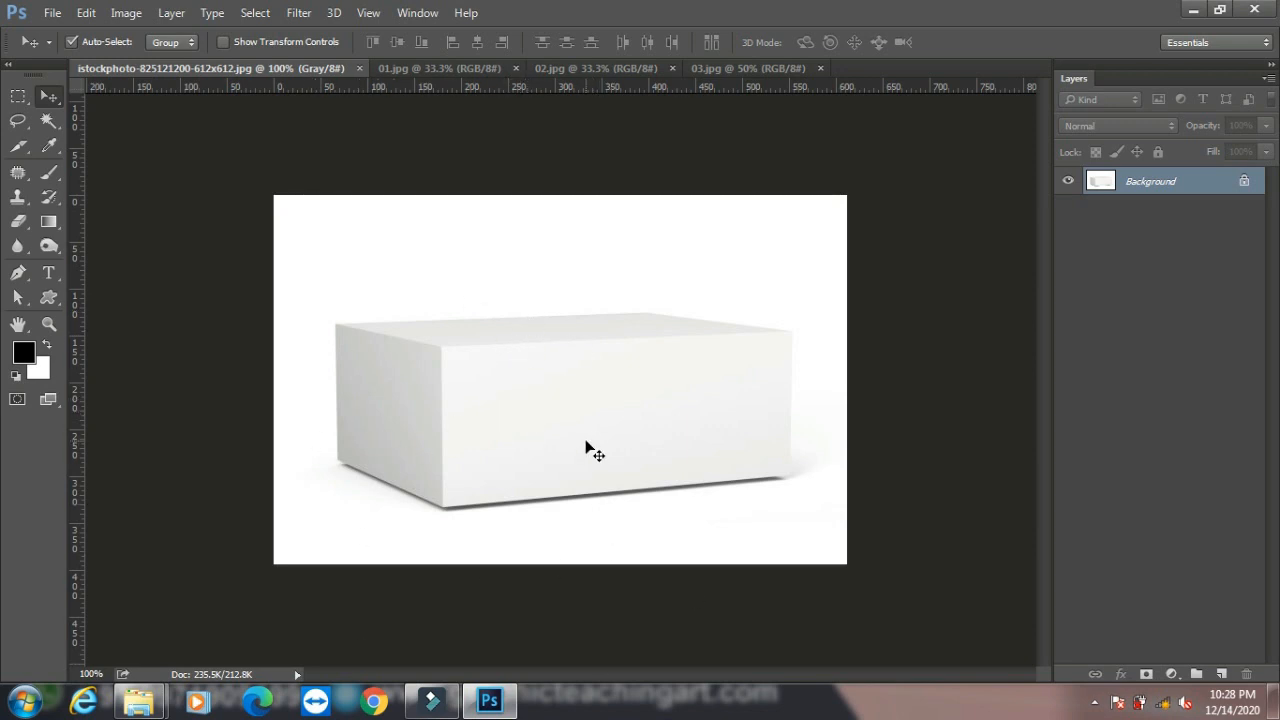
Convert the box photo's Background layer to a smart object and open its contents for editing
left_click(173, 16)
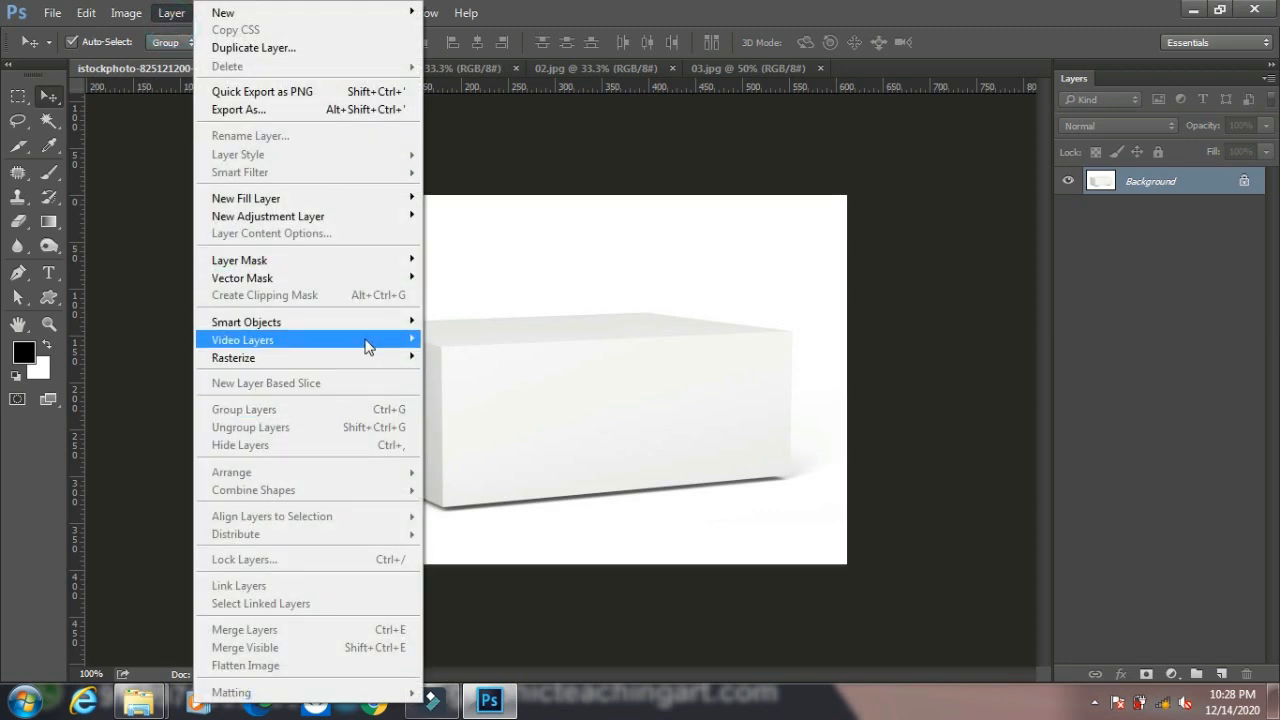
mouse_move(374, 326)
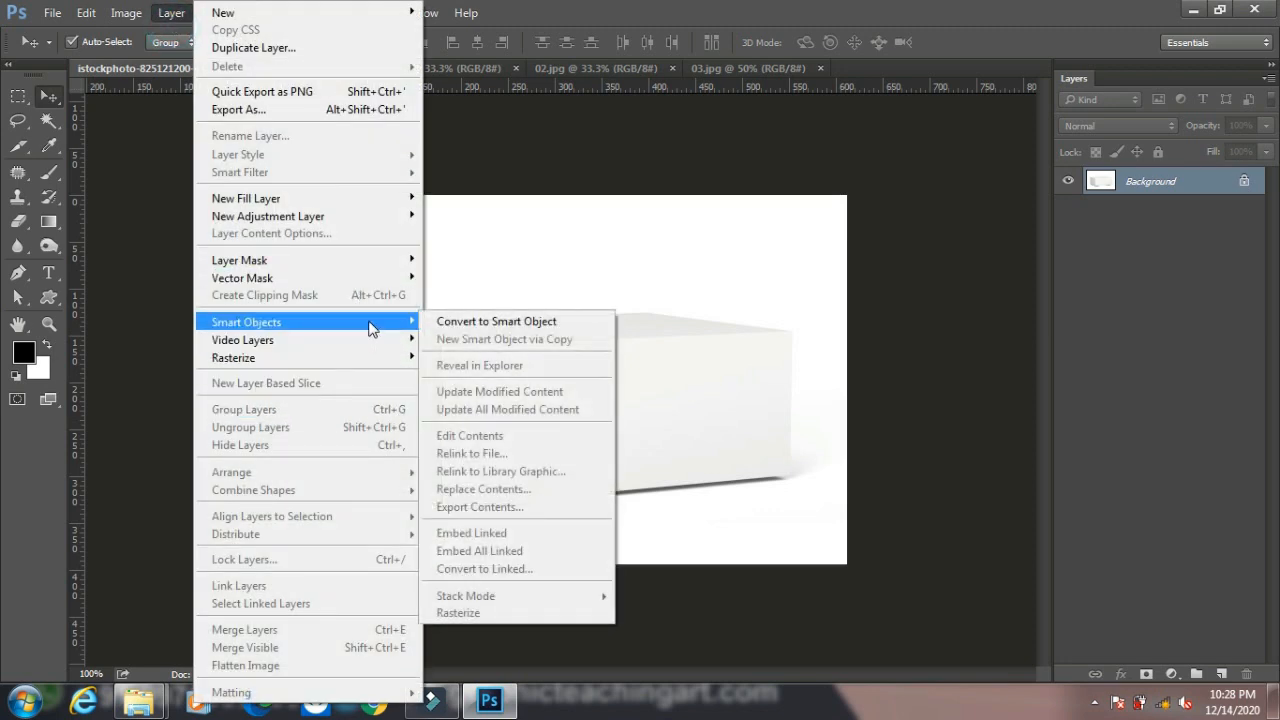
left_click(541, 326)
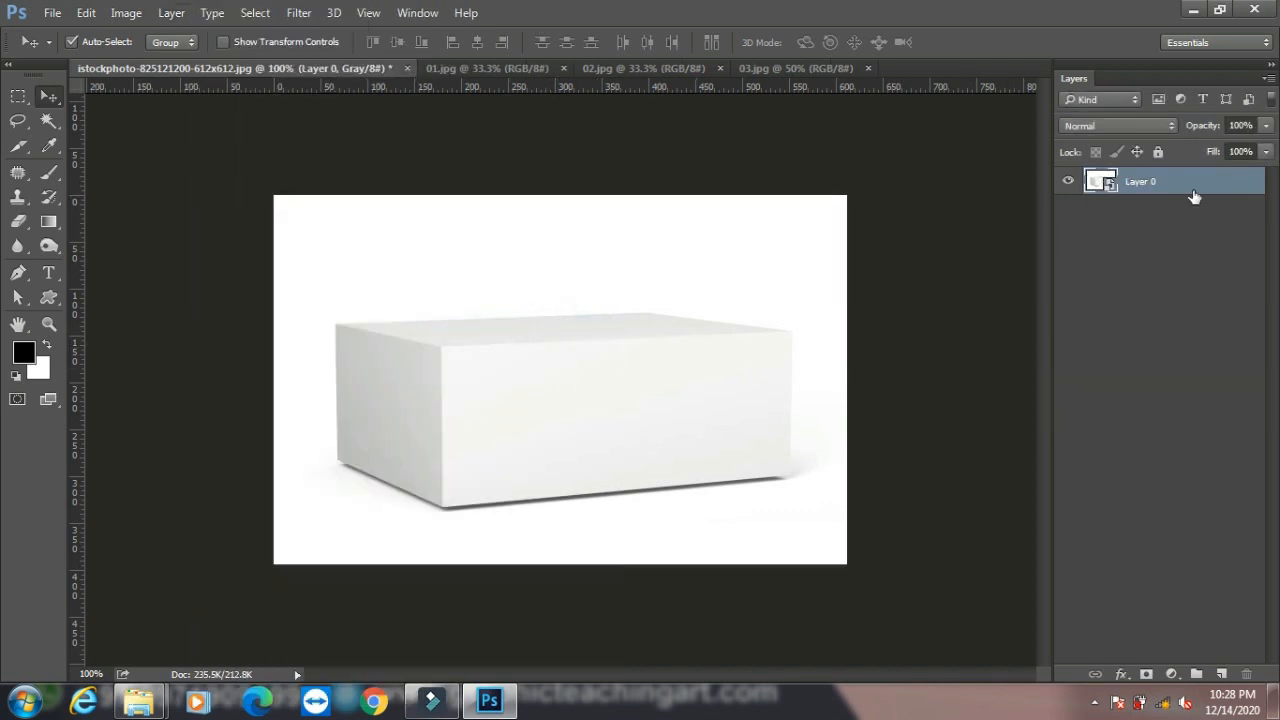
double_click(1107, 188)
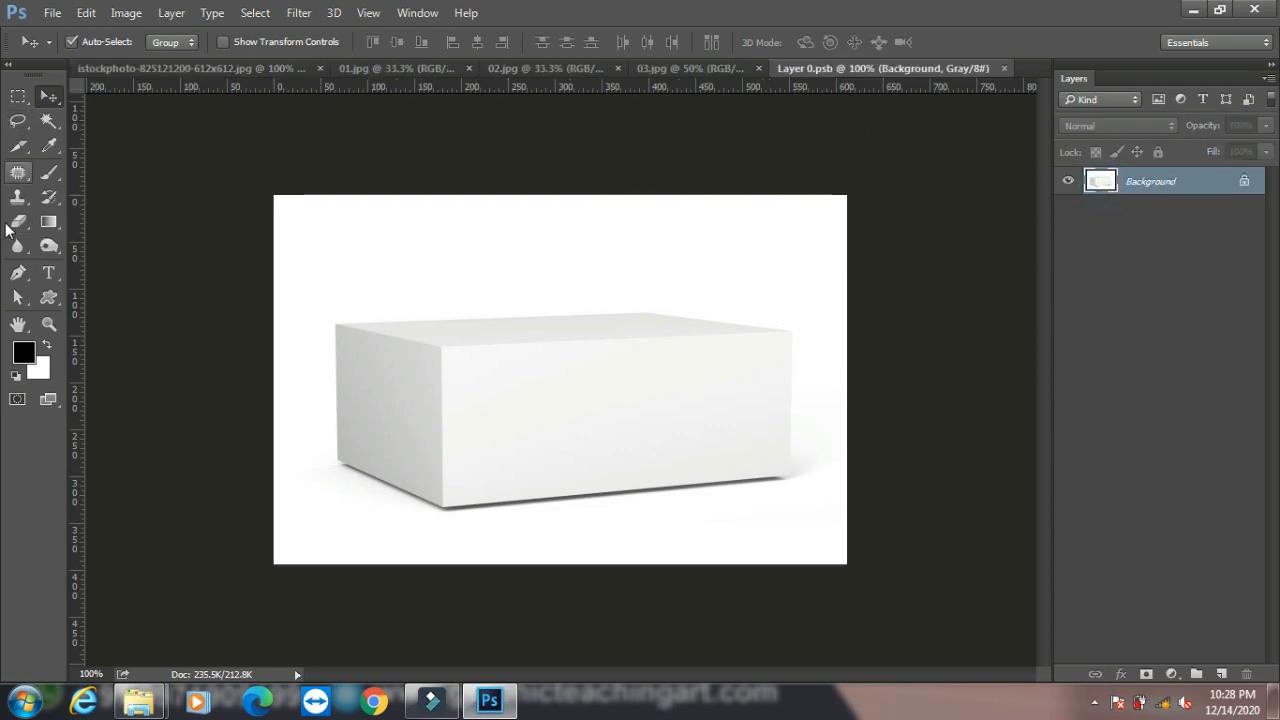
Trace the box's front face corner to corner with the Pen tool and turn the closed path into a selection
left_click(18, 273)
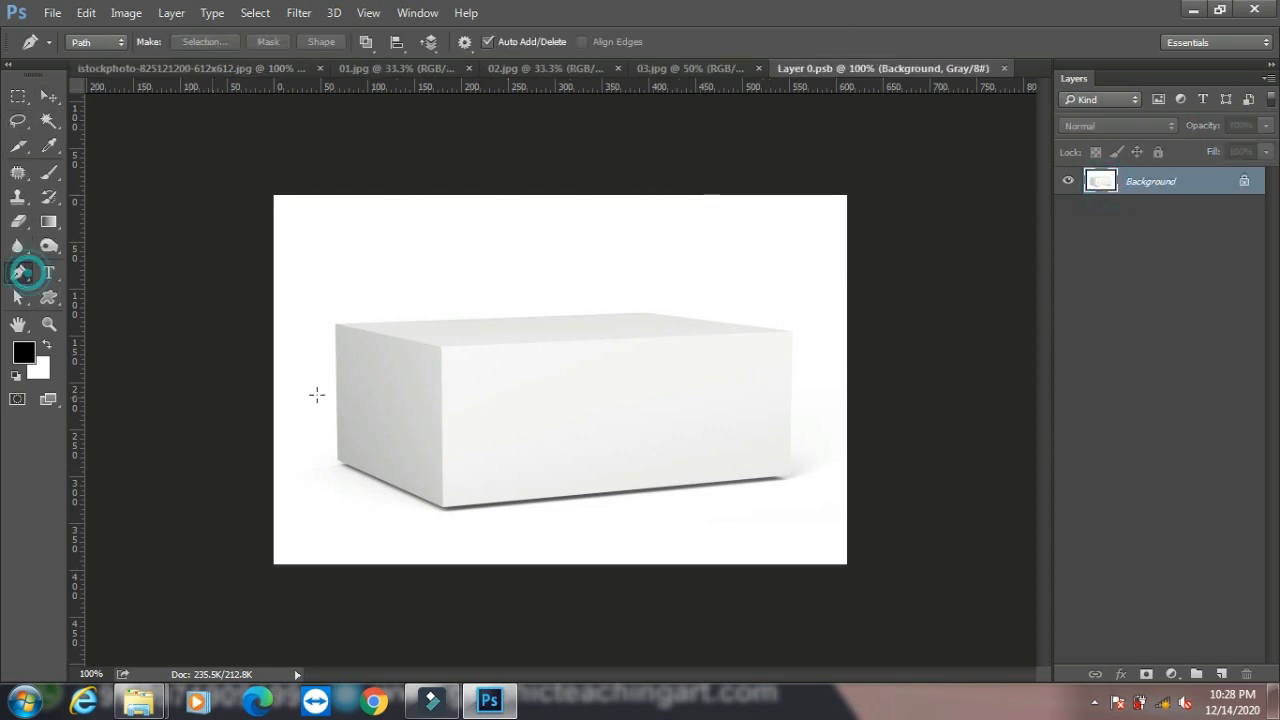
left_click(442, 347)
left_click(442, 507)
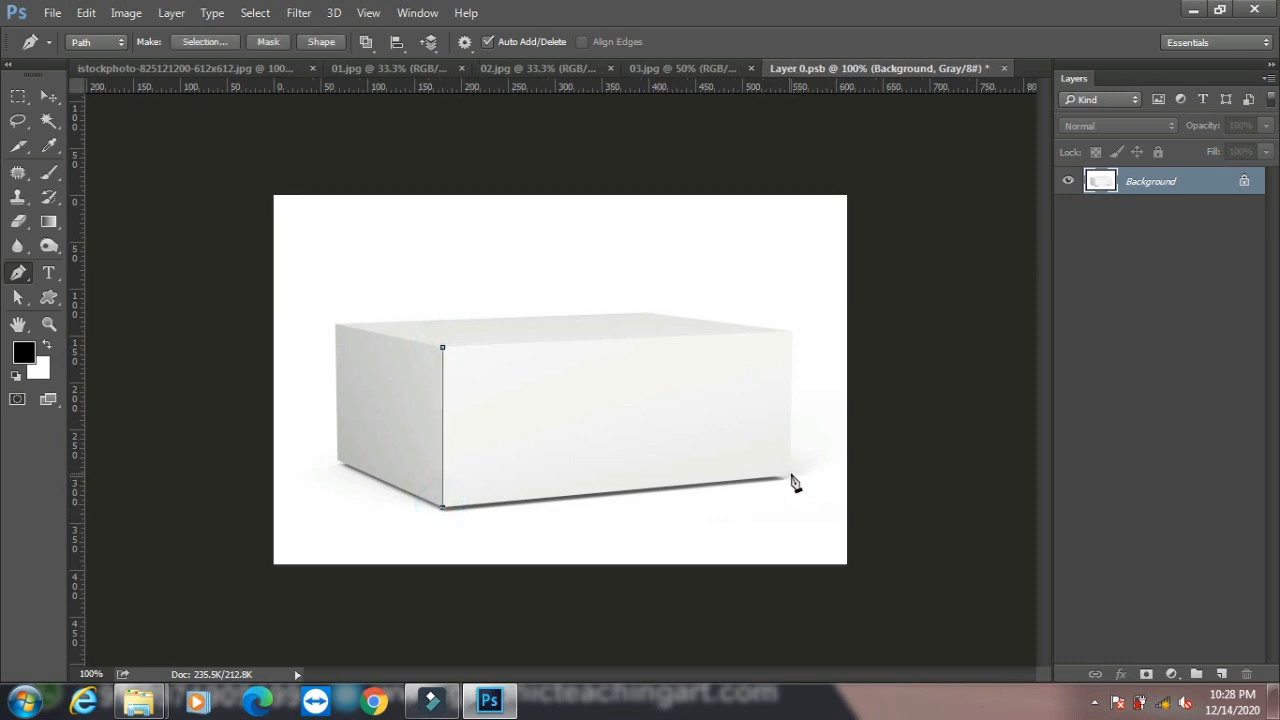
left_click(789, 475)
left_click(443, 349)
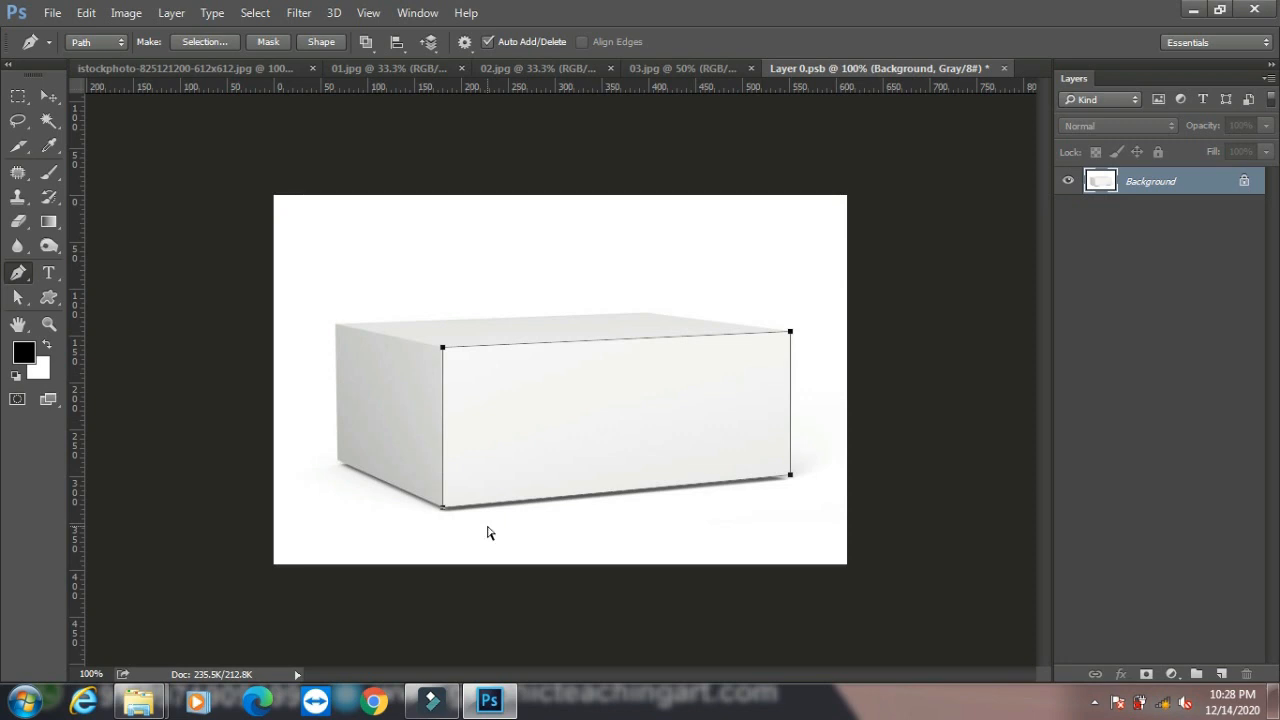
key("ctrl+Return")
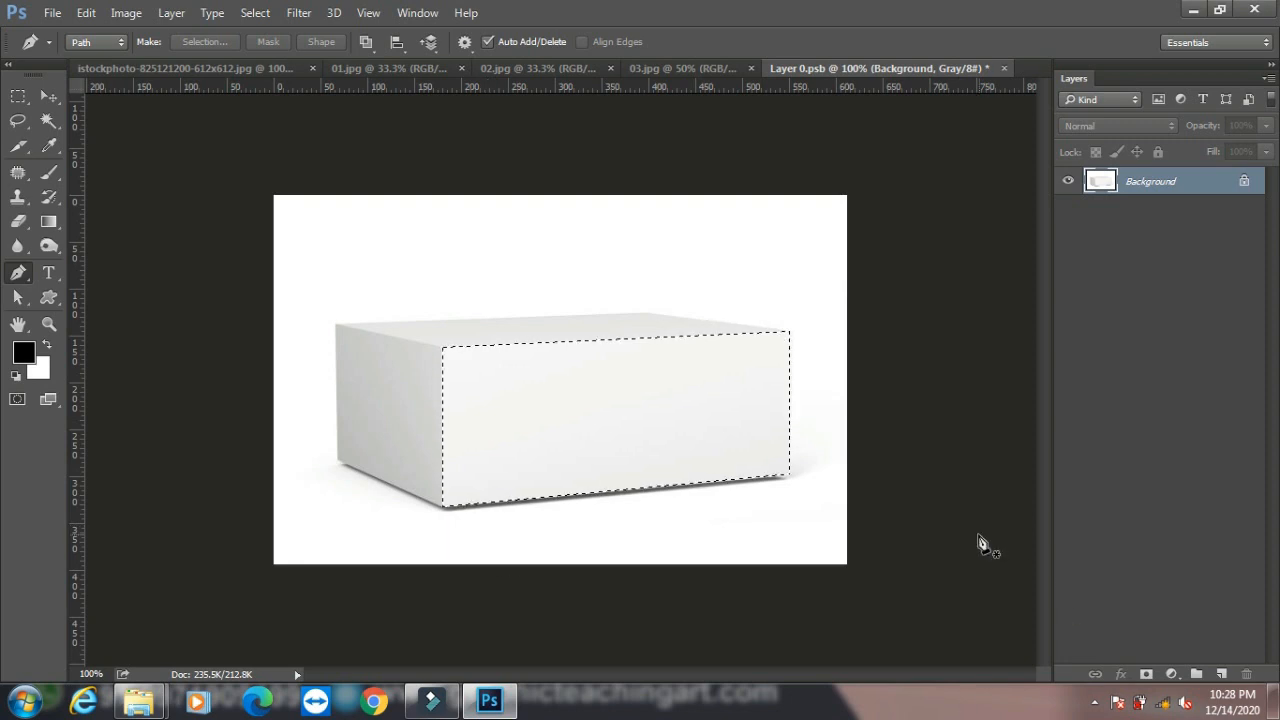
Fill the front-face selection on a new layer using foreground colour f8c8c8, and save and close the smart object's contents
left_click(1221, 674)
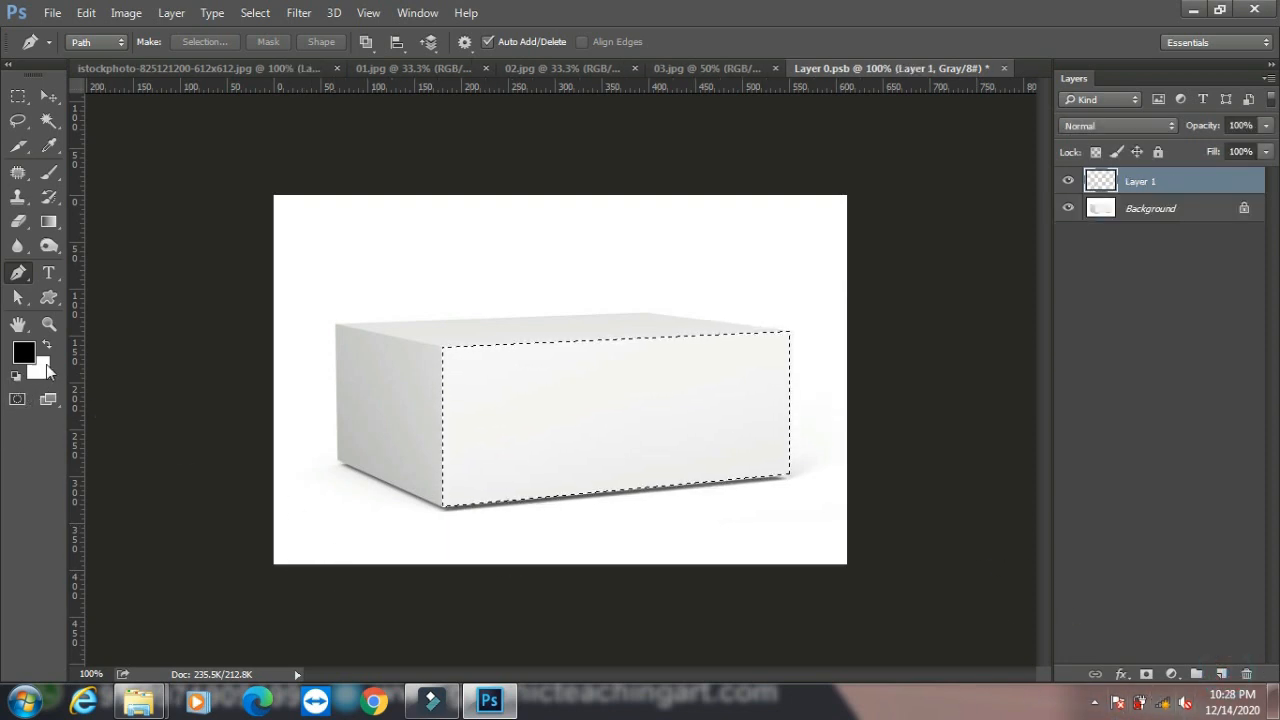
left_click(25, 355)
left_click(819, 160)
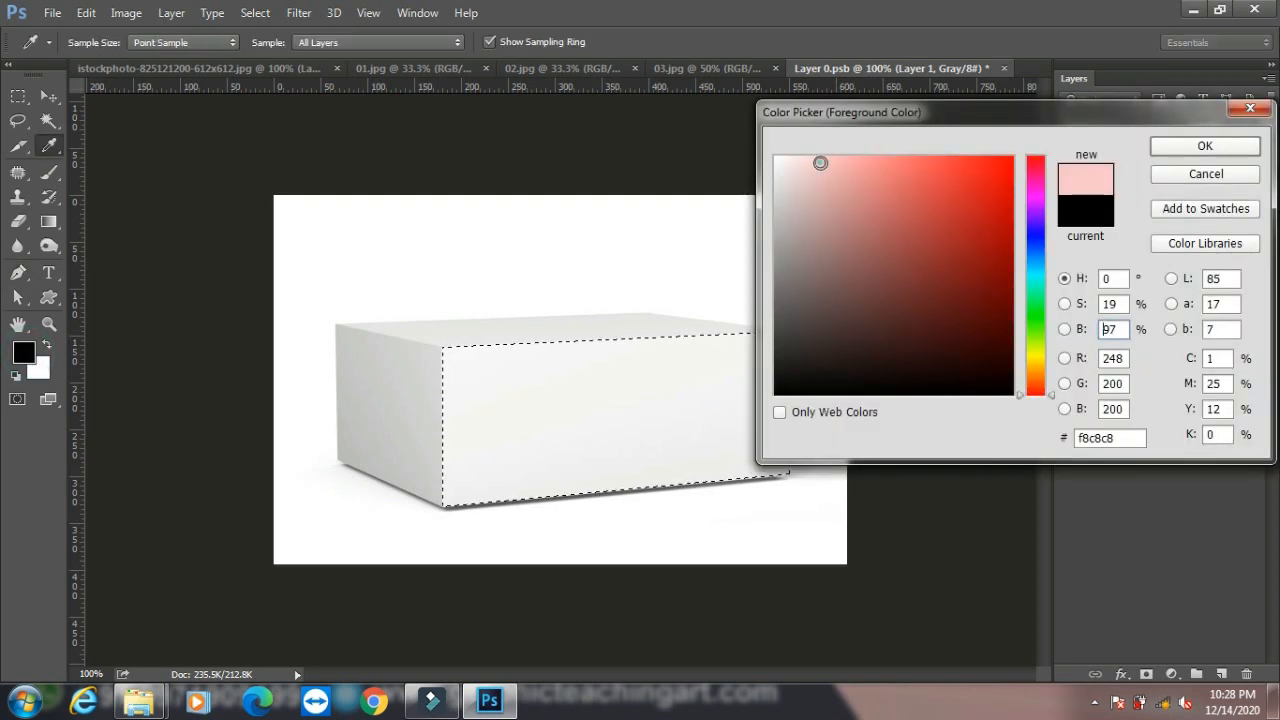
left_click(1205, 146)
key("p")
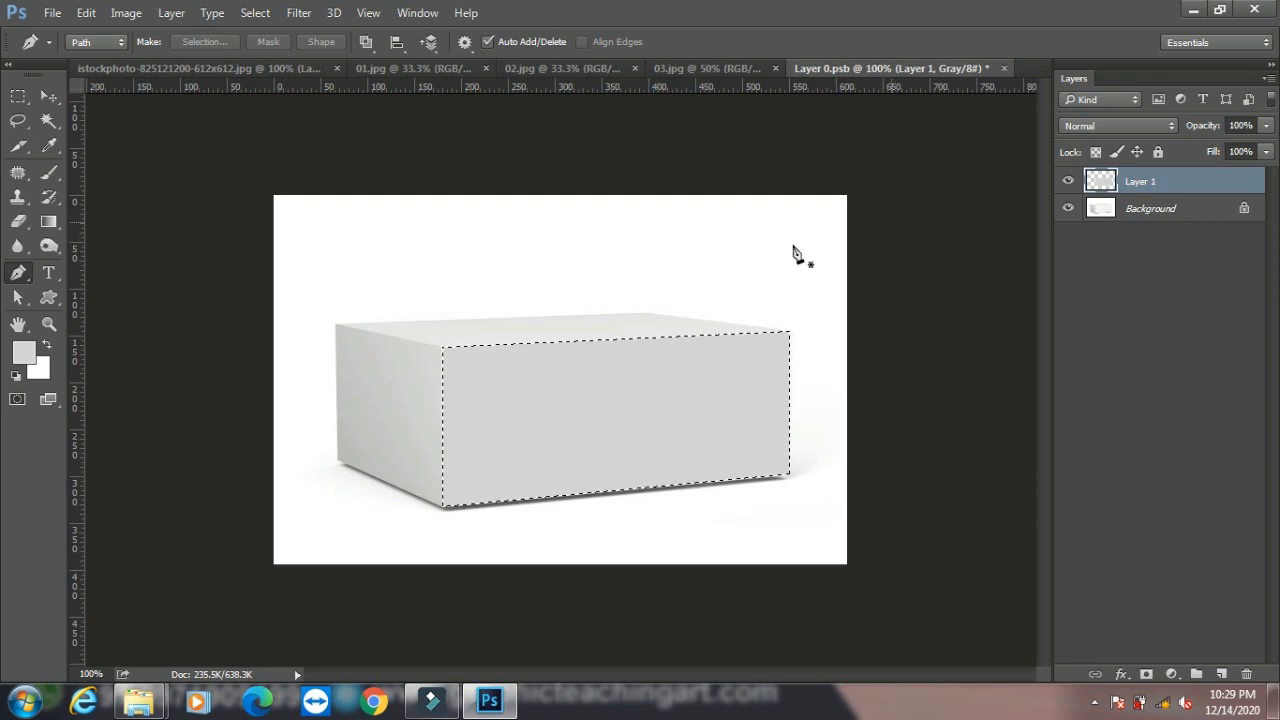
key("ctrl+s")
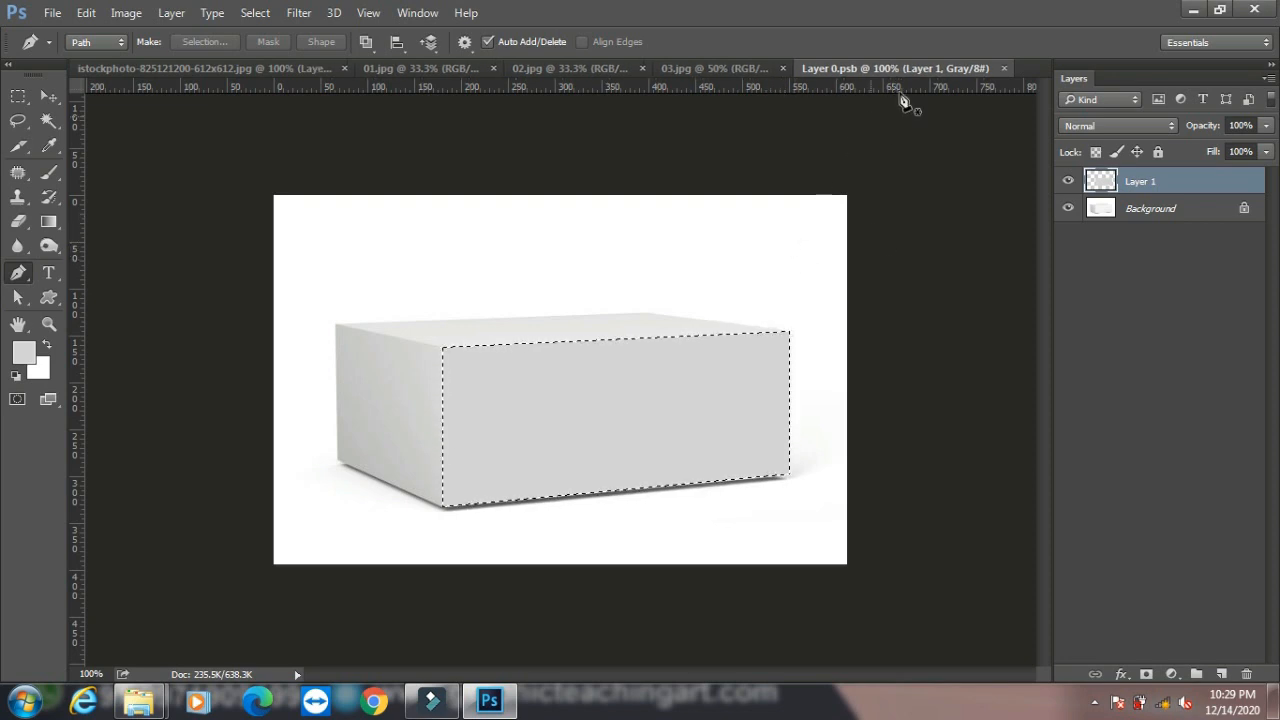
left_click(1003, 68)
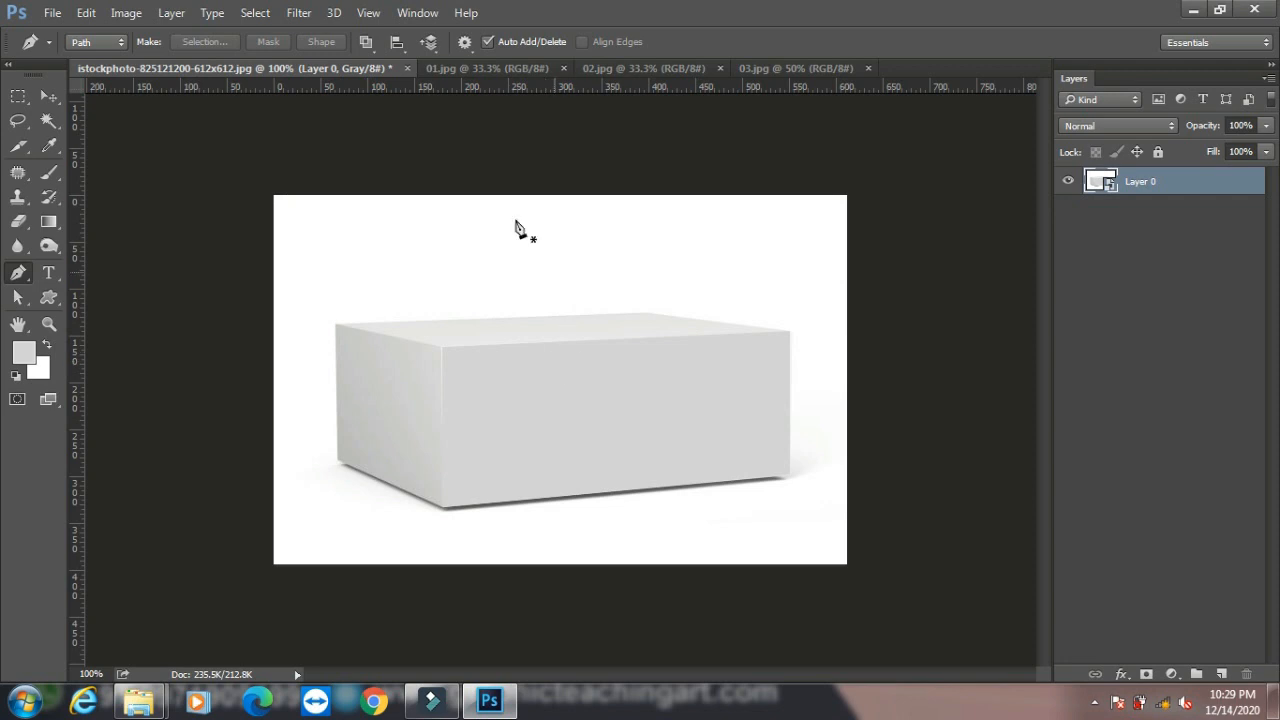
Convert the box photo from Grayscale to RGB Color mode, rasterizing its smart object layer
left_click(122, 12)
mouse_move(277, 34)
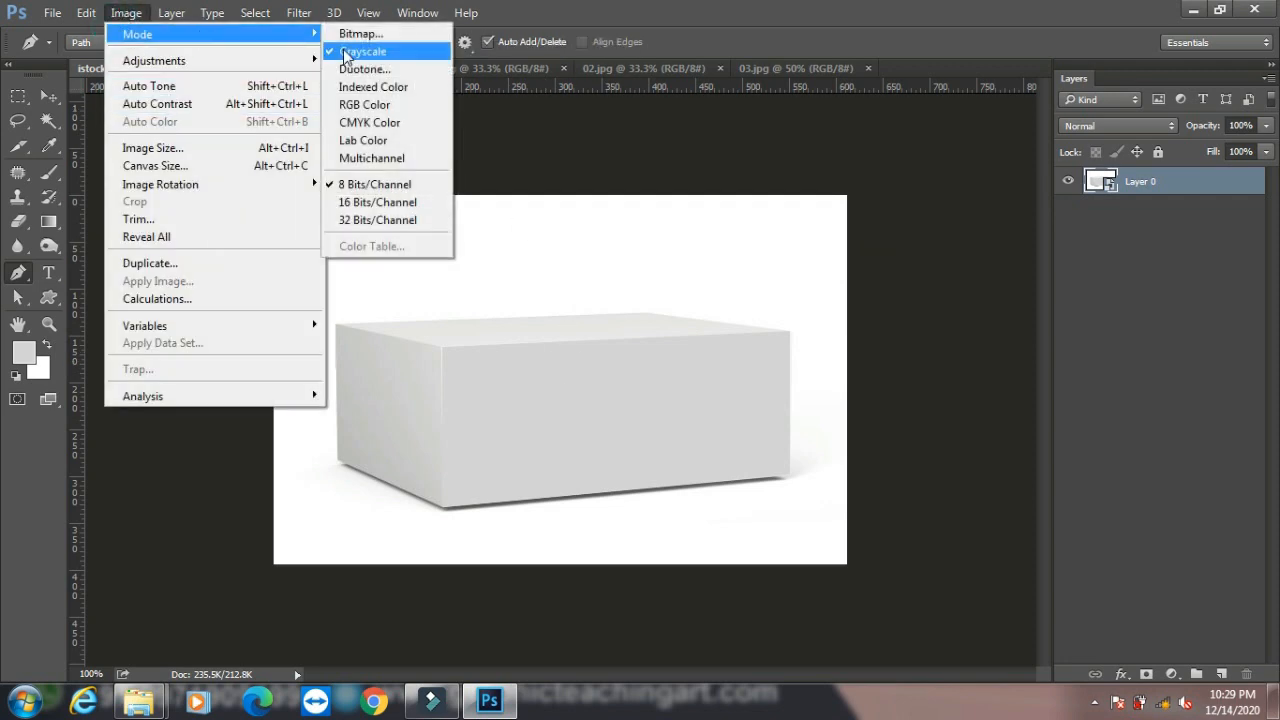
left_click(365, 106)
left_click(412, 340)
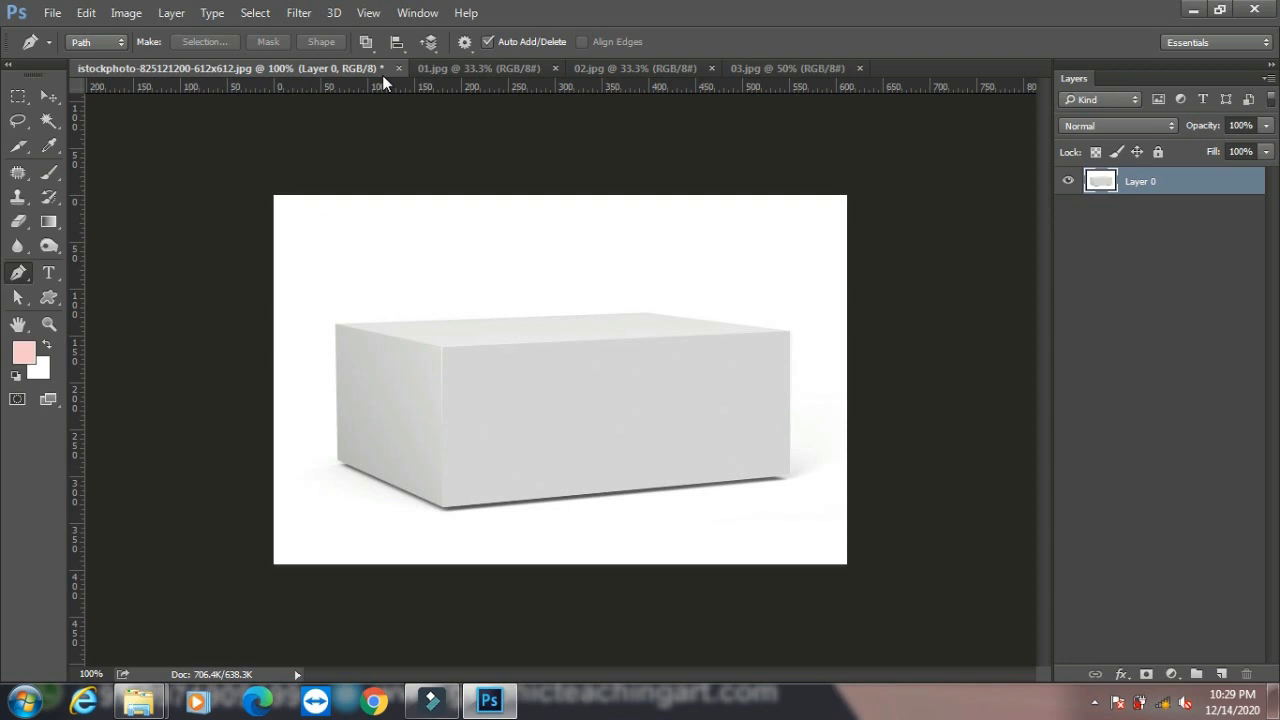
Convert the rasterized Layer 0 to a smart object again and open its contents
left_click(168, 14)
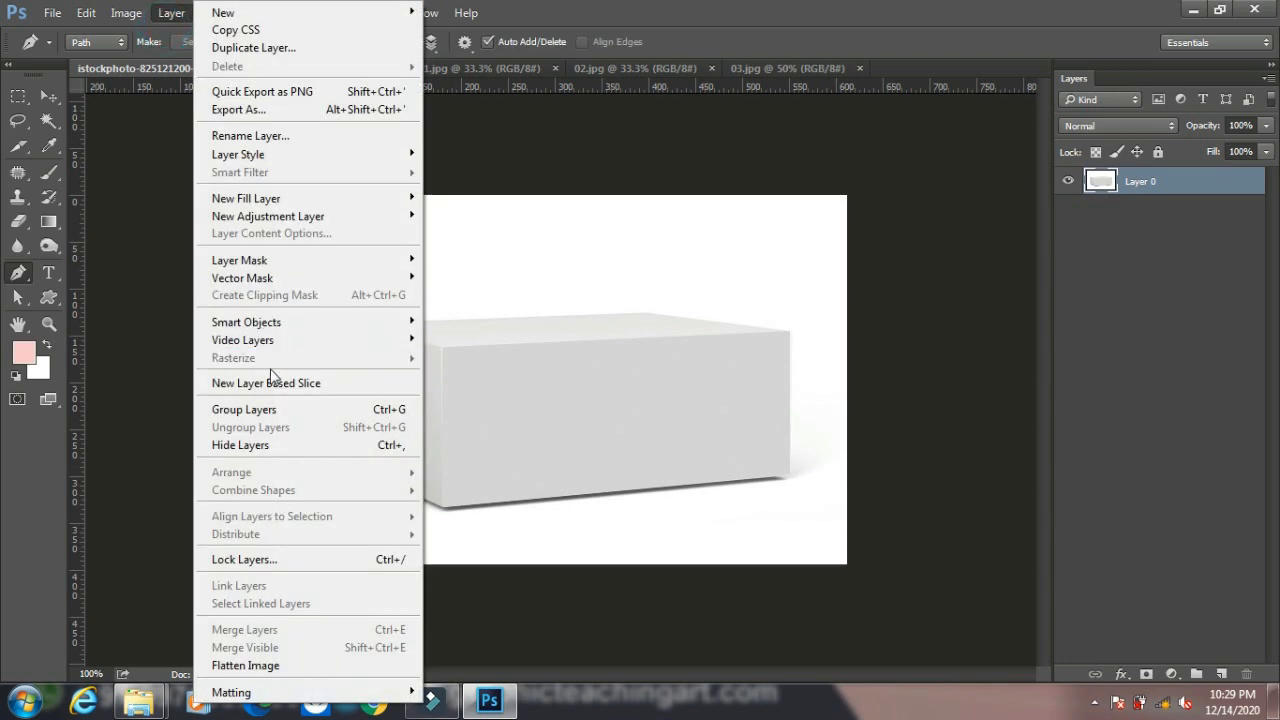
mouse_move(296, 331)
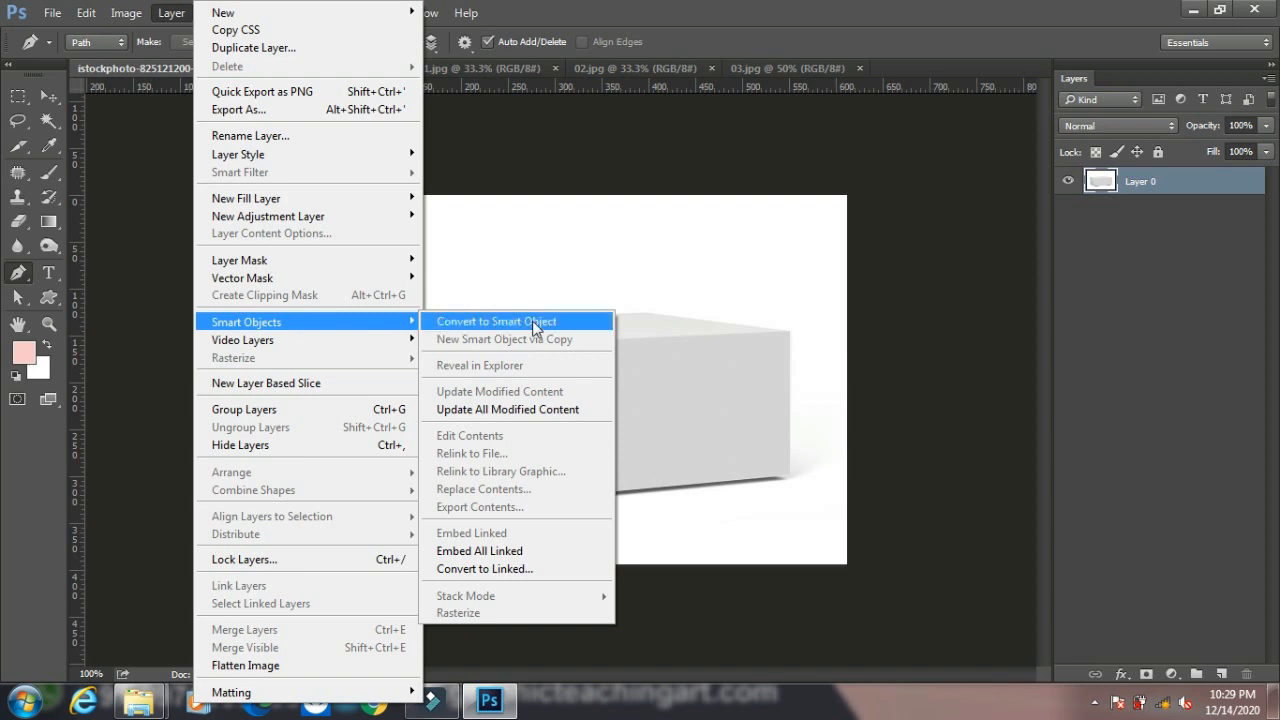
left_click(537, 324)
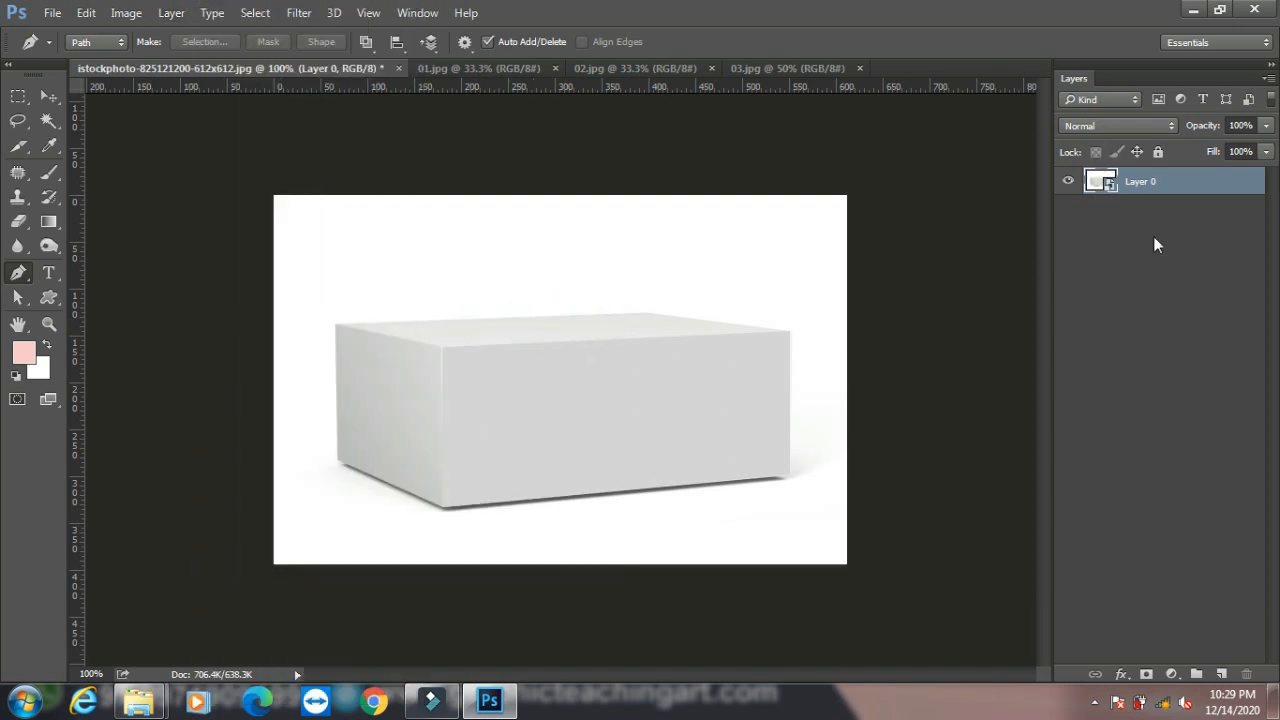
double_click(1111, 183)
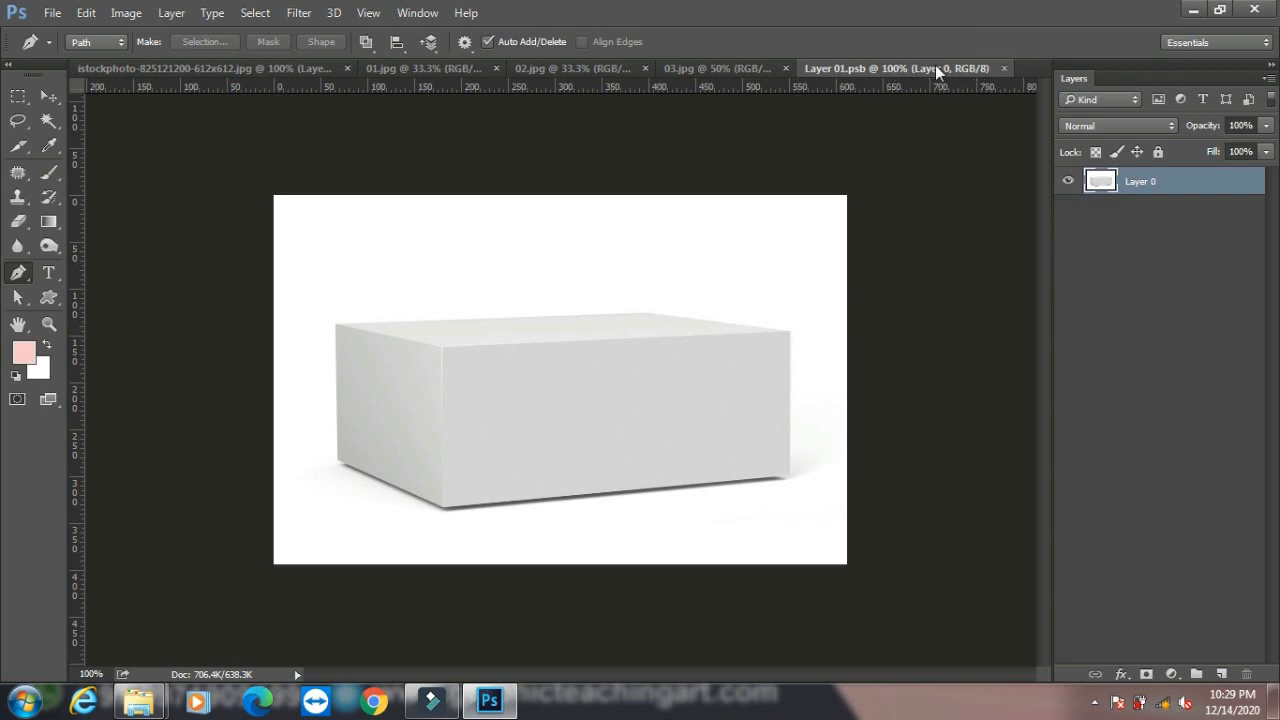
Outline the box's front face in the RGB smart object with a closed pen path and load it as a selection
left_click(442, 347)
left_click(442, 505)
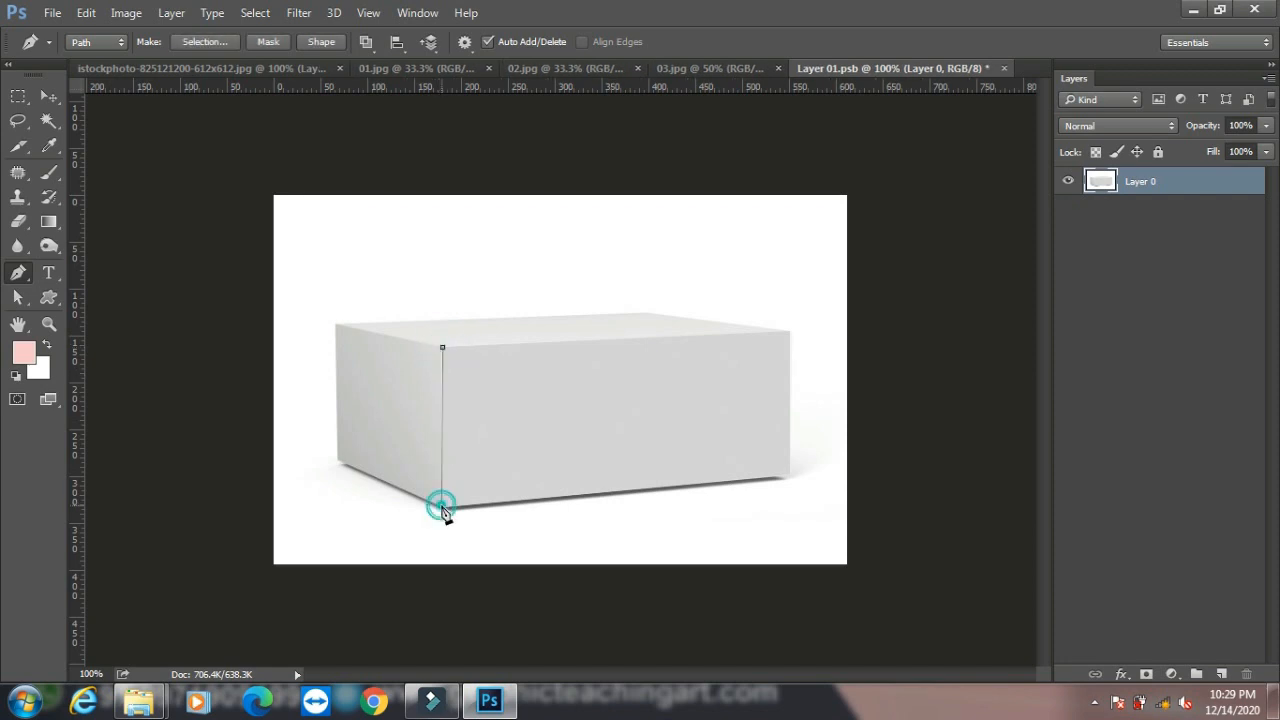
left_click(788, 475)
left_click(790, 332)
left_click(443, 349)
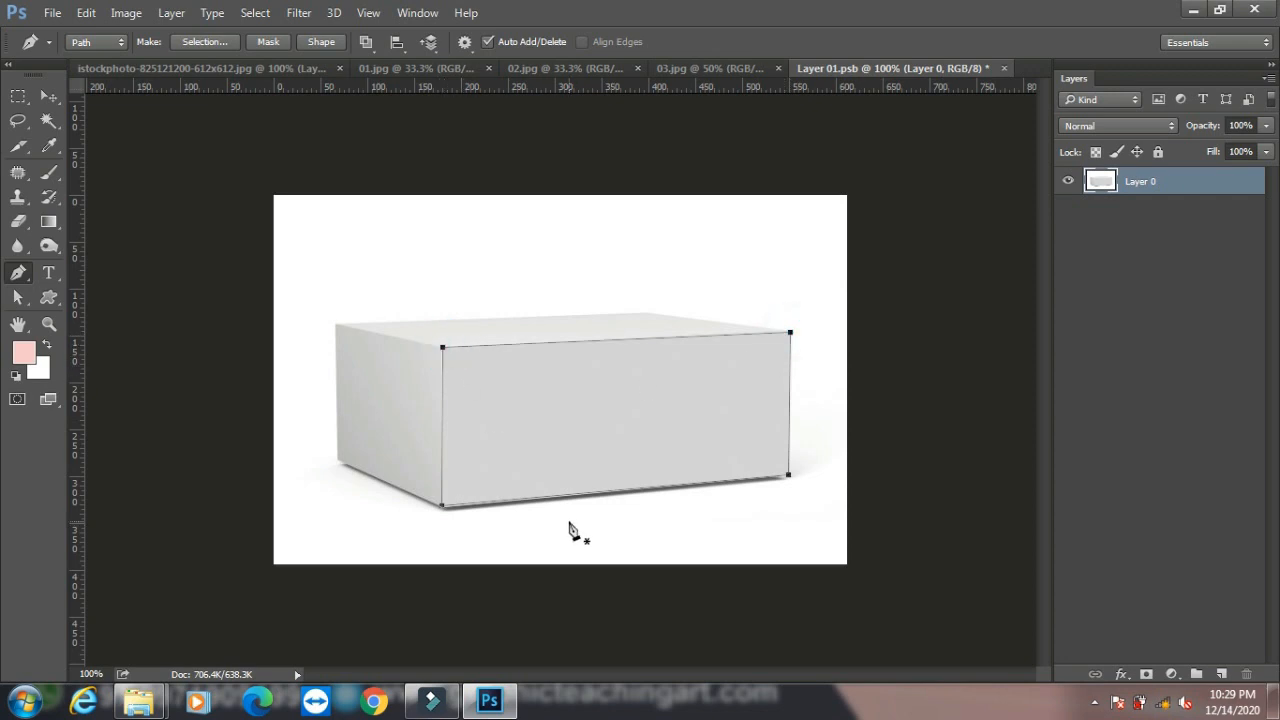
key("ctrl+Return")
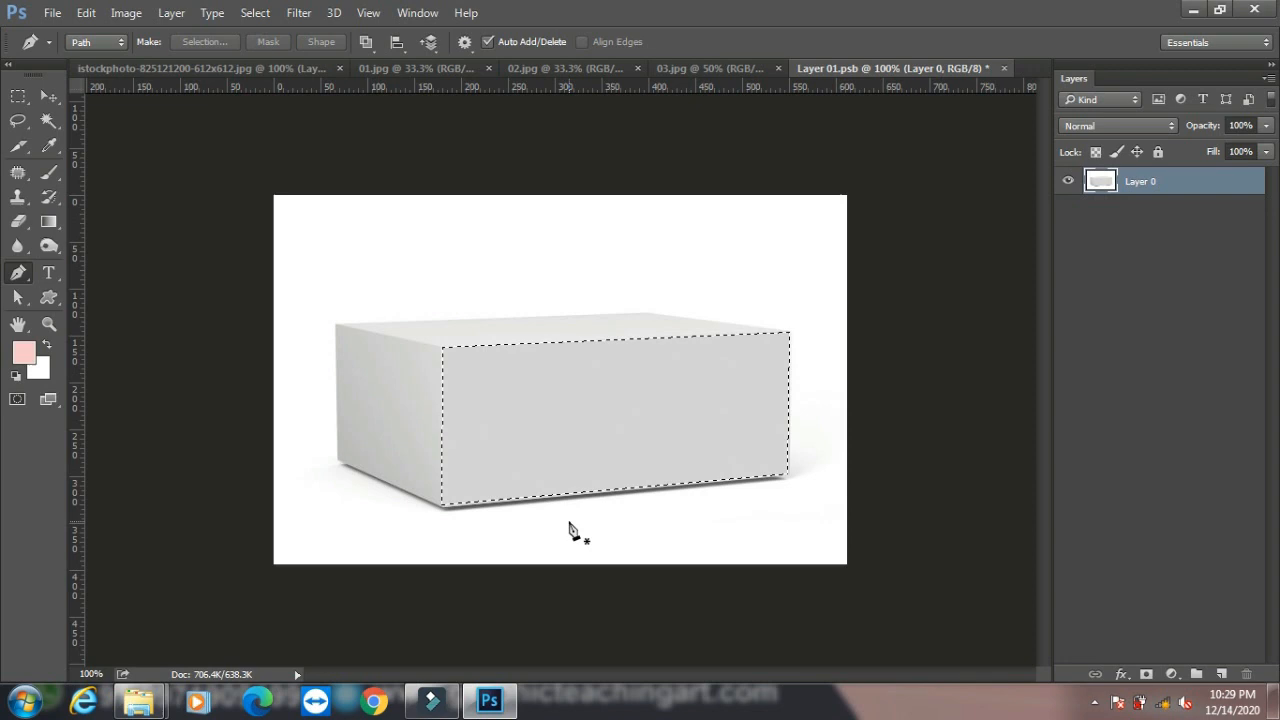
Fill the front-face selection with the pink foreground colour on a new layer and deselect
left_click(1222, 674)
key("alt+BackSpace")
key("ctrl+d")
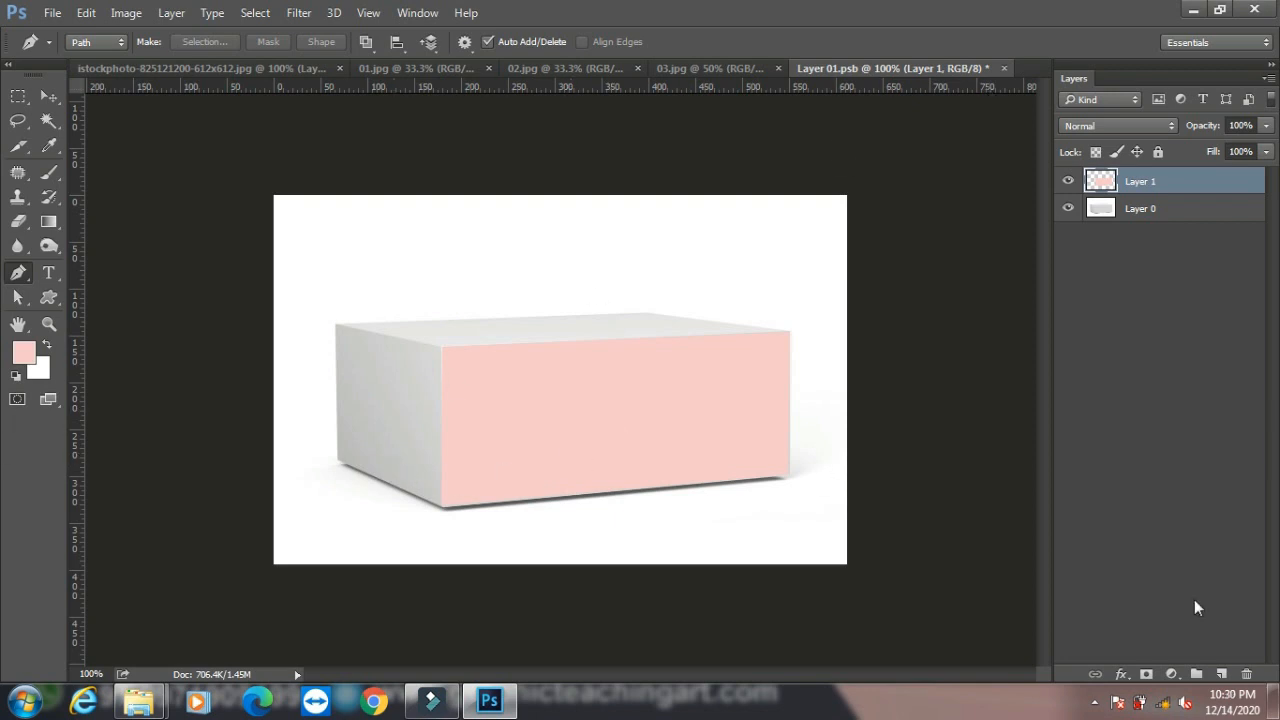
Add another new layer and trace a closed pen path around the four corners of the box's top face
left_click(1221, 674)
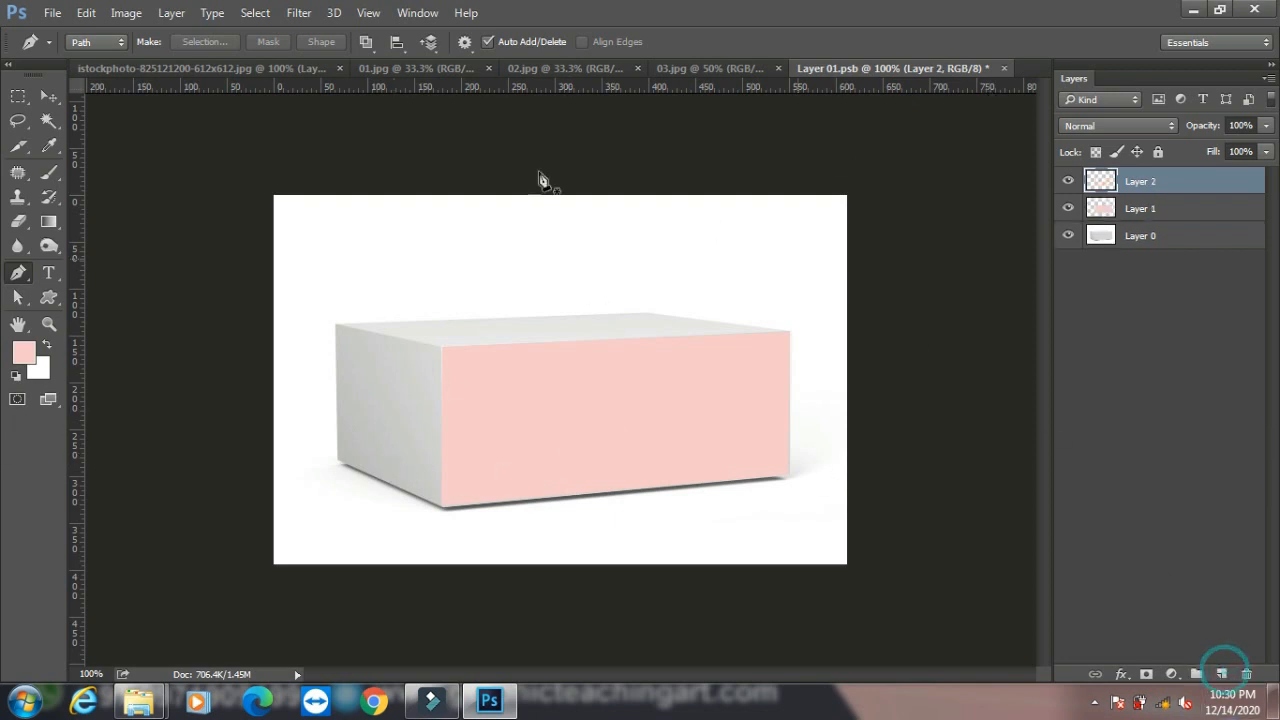
left_click(336, 325)
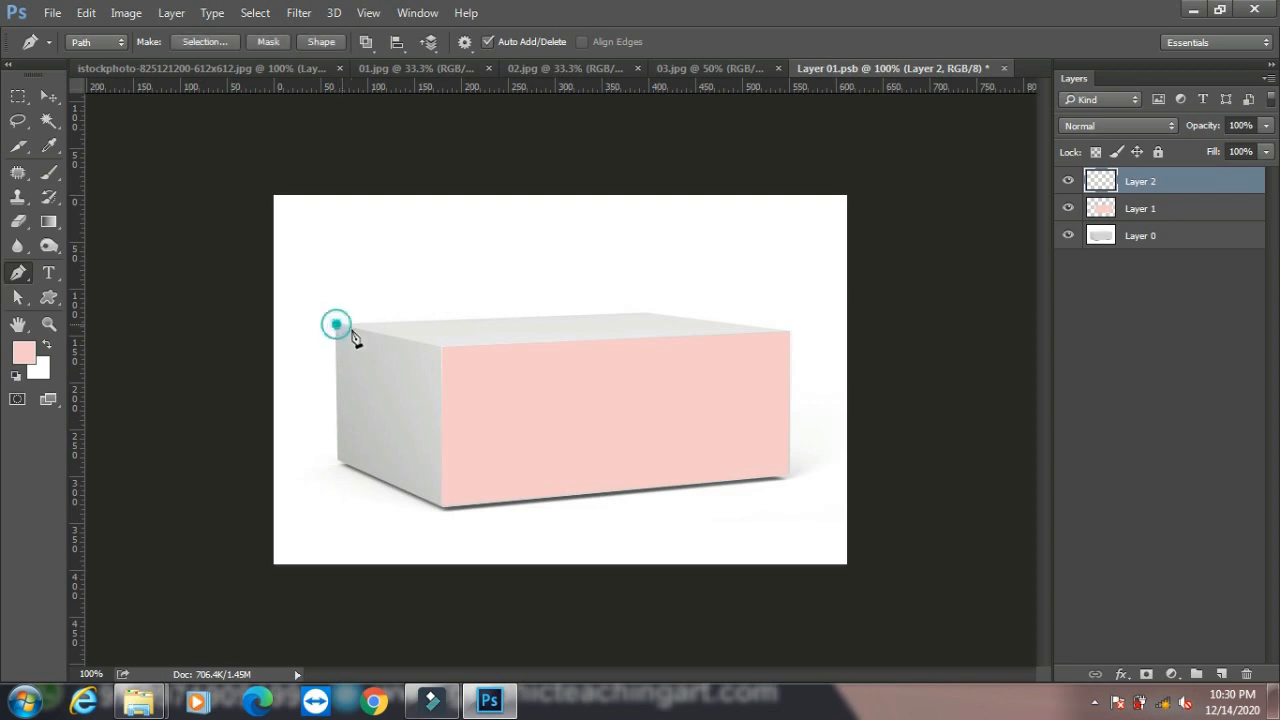
left_click(440, 348)
left_click(789, 333)
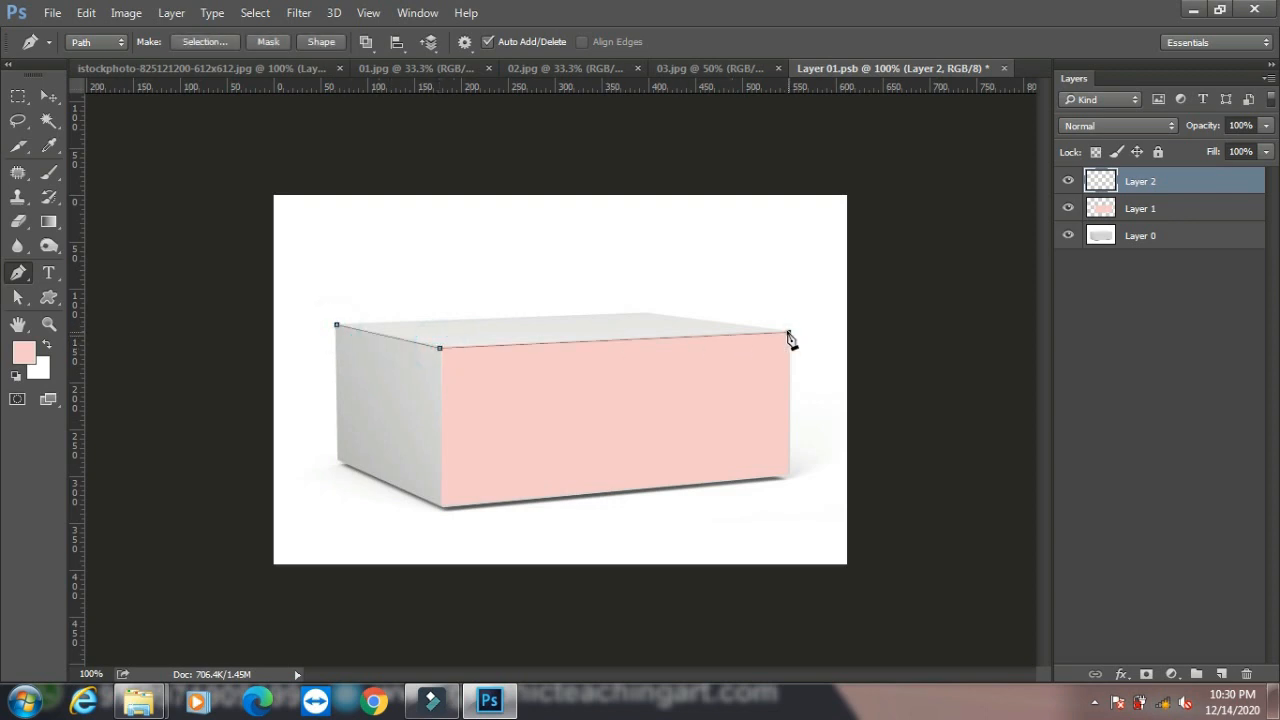
left_click(651, 314)
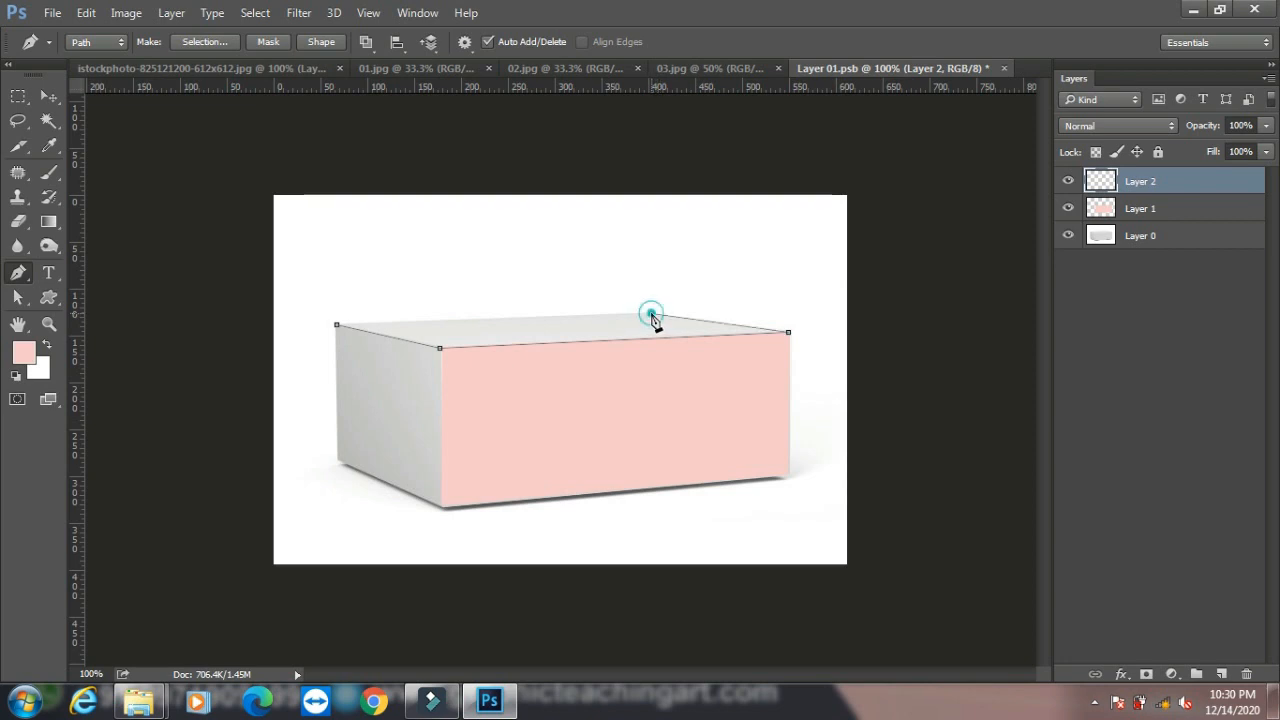
left_click(337, 325)
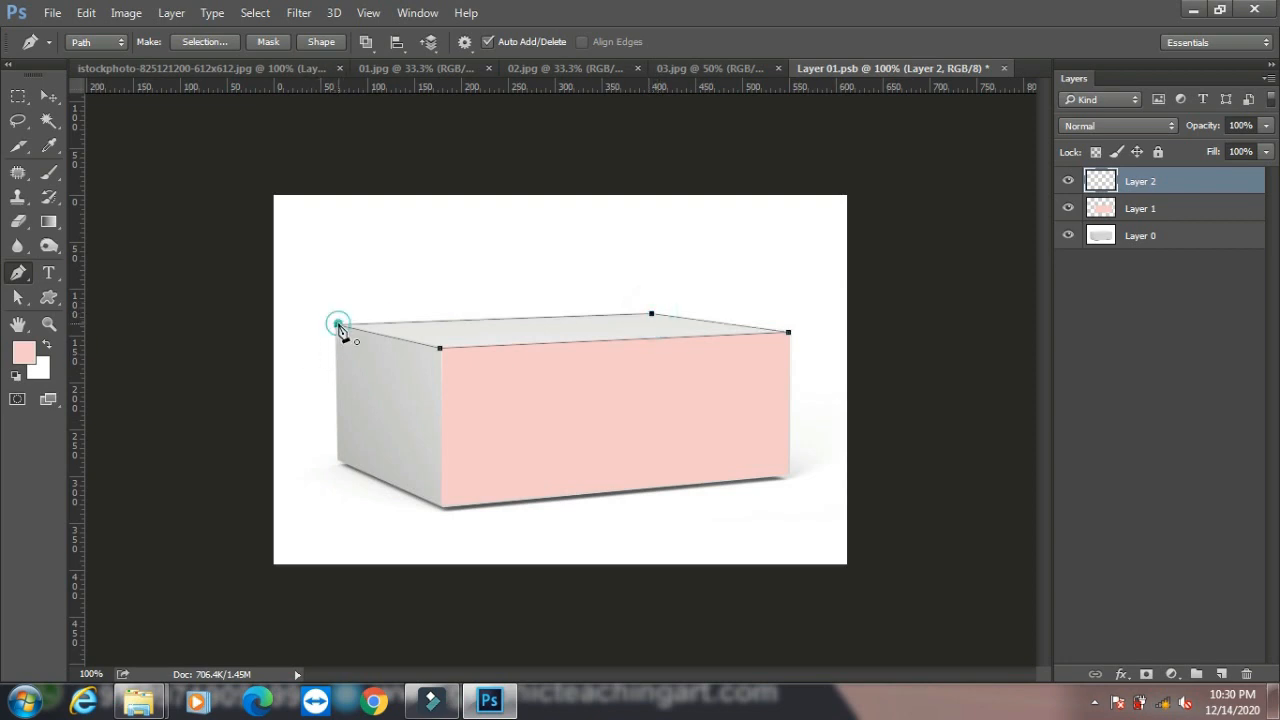
Load the top-face path as a selection, fill it with the pink foreground colour on Layer 2 and deselect
key("ctrl+Return")
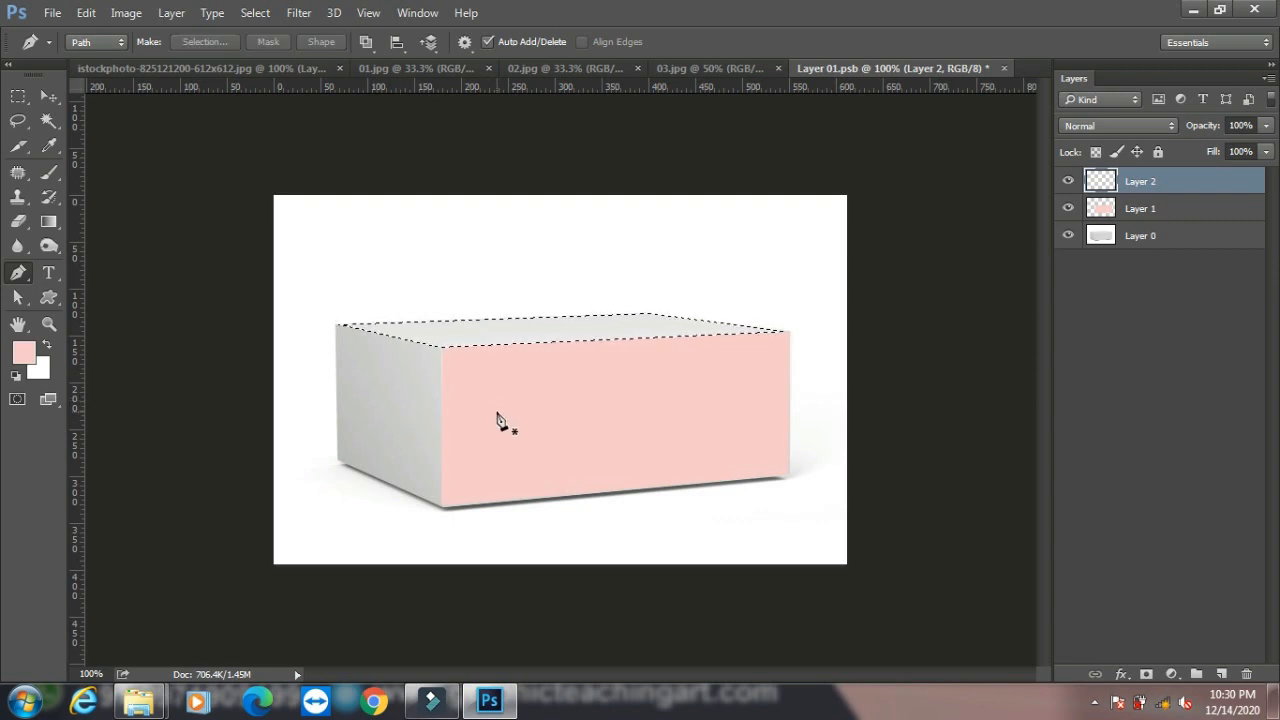
key("alt+BackSpace")
key("ctrl+d")
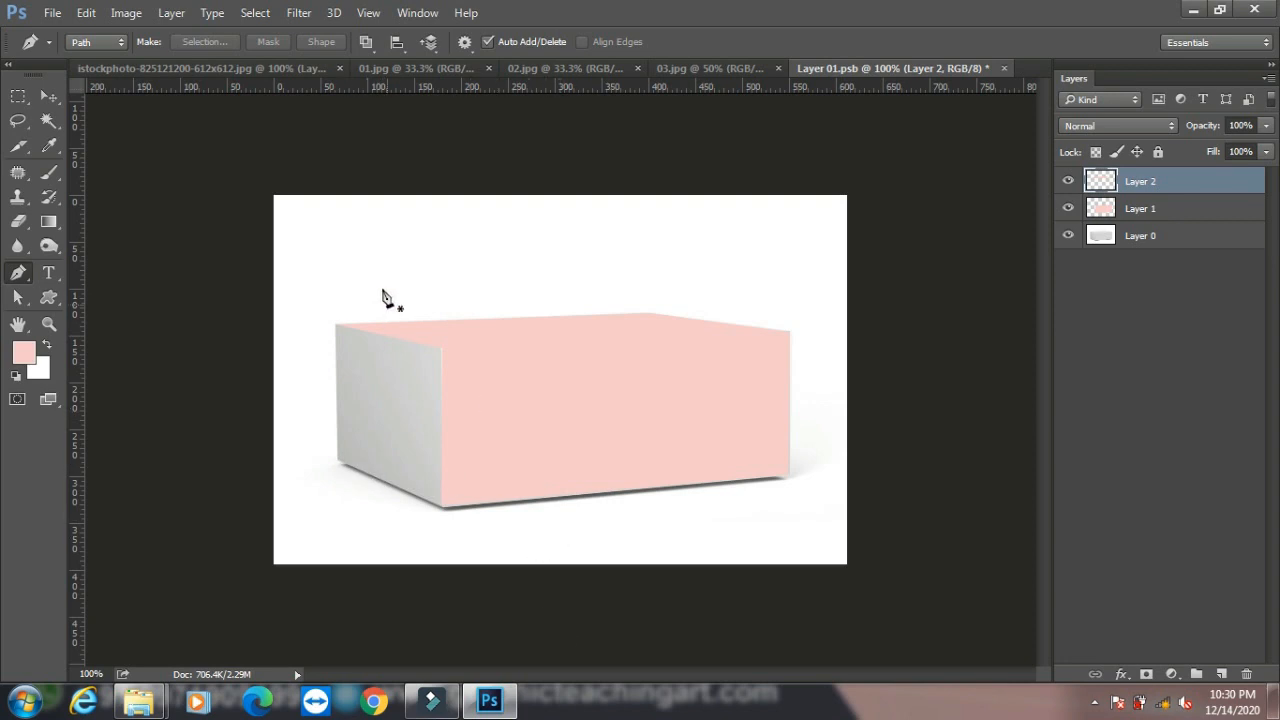
Trace a closed pen path around the four corners of the box's unfilled side face and load it as a selection
left_click(335, 324)
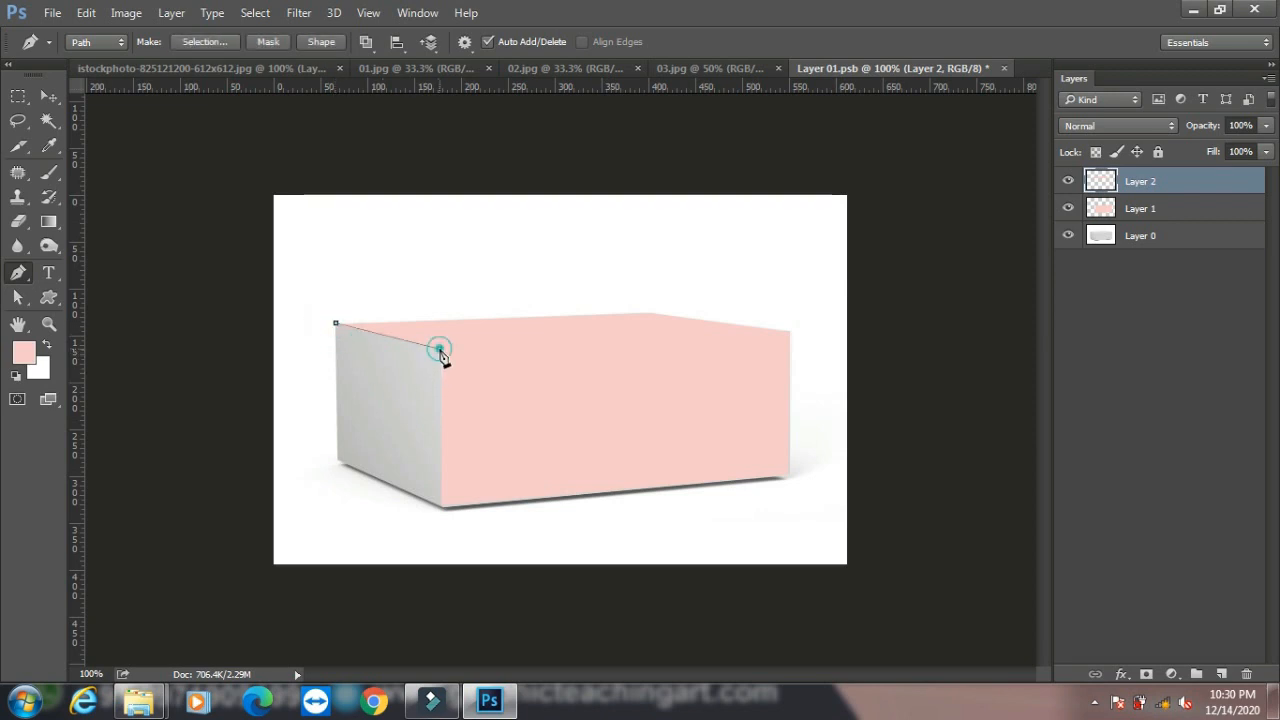
left_click(440, 507)
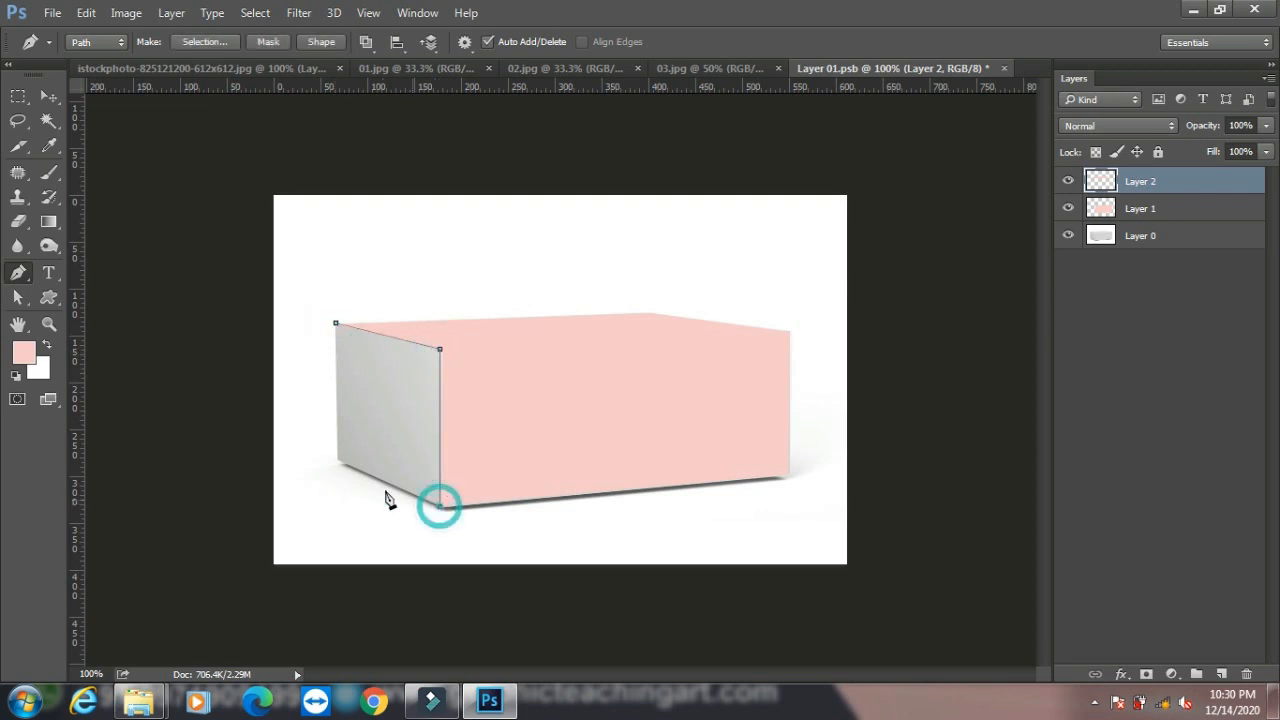
left_click(338, 461)
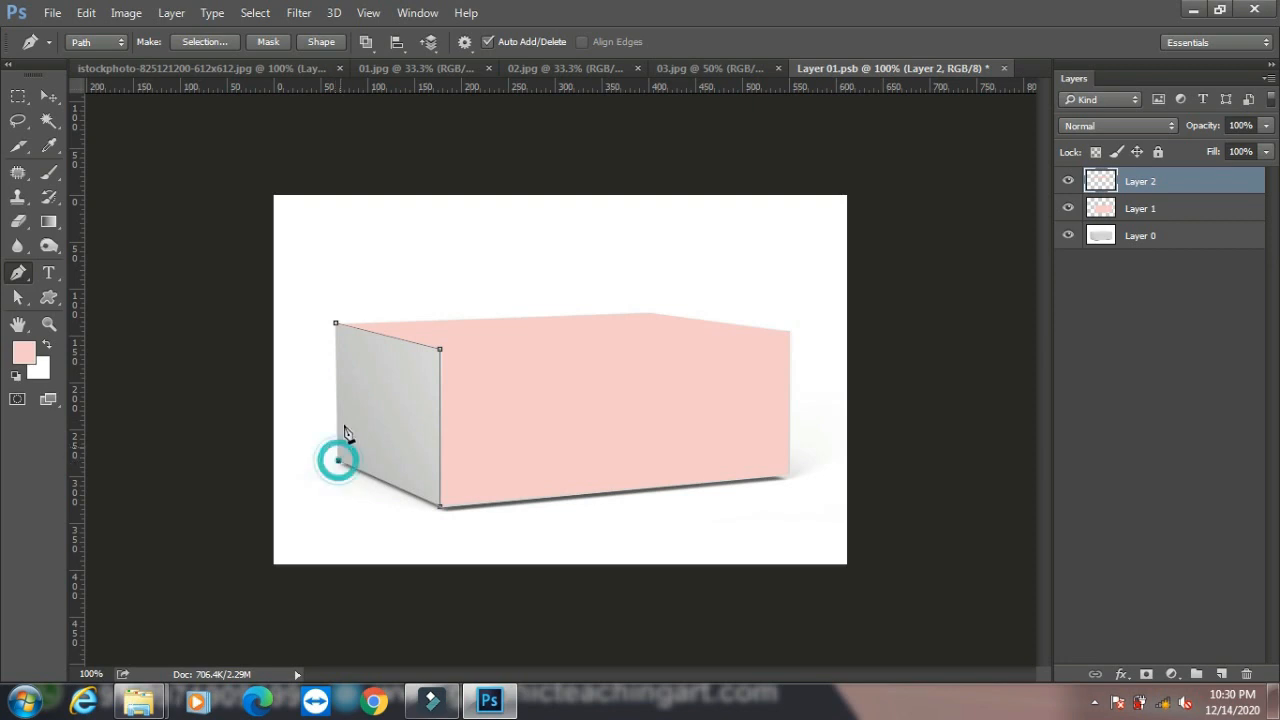
left_click(336, 324)
key("ctrl+Return")
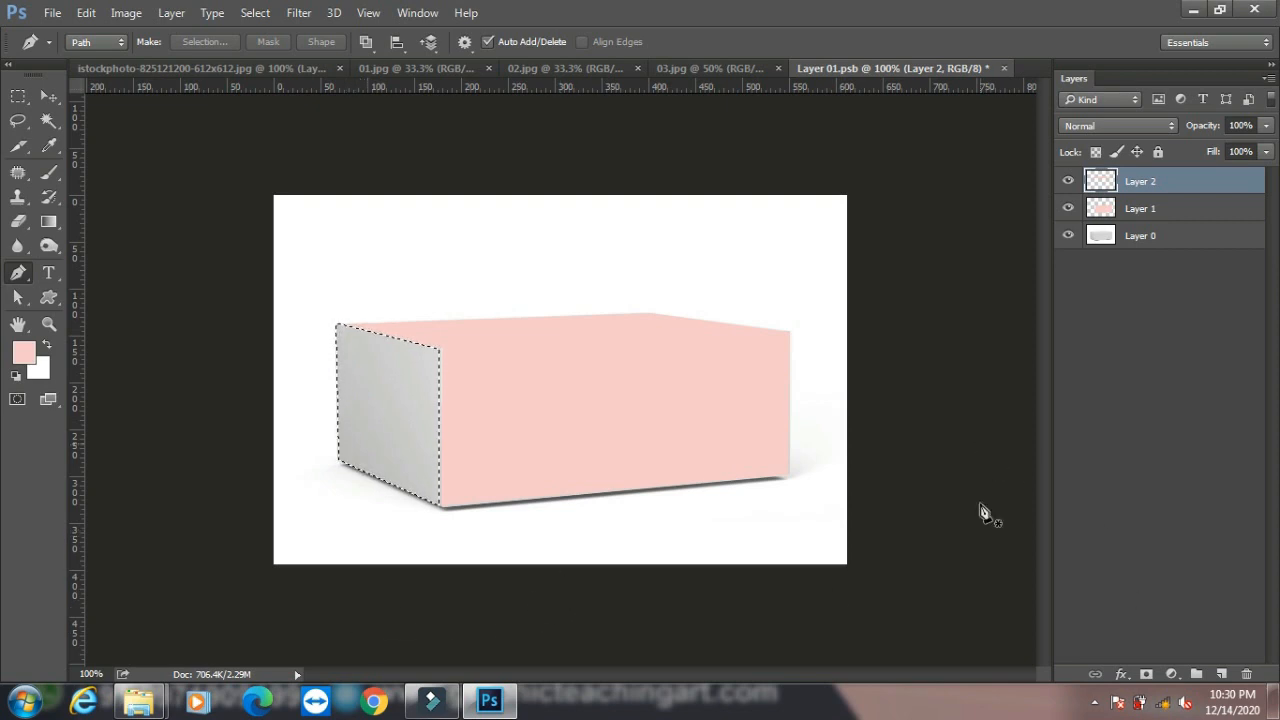
Add a new layer, fill the side-face selection with the pink foreground colour and deselect
left_click(1221, 674)
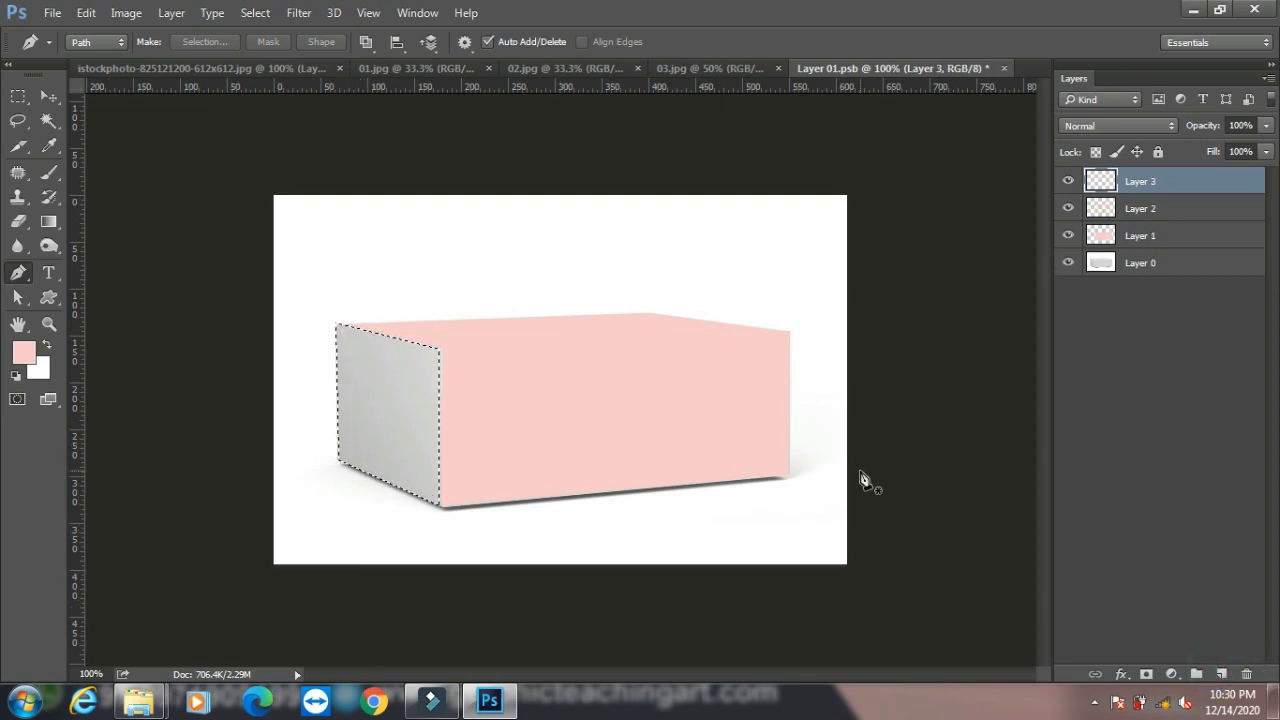
key("alt+BackSpace")
key("ctrl+d")
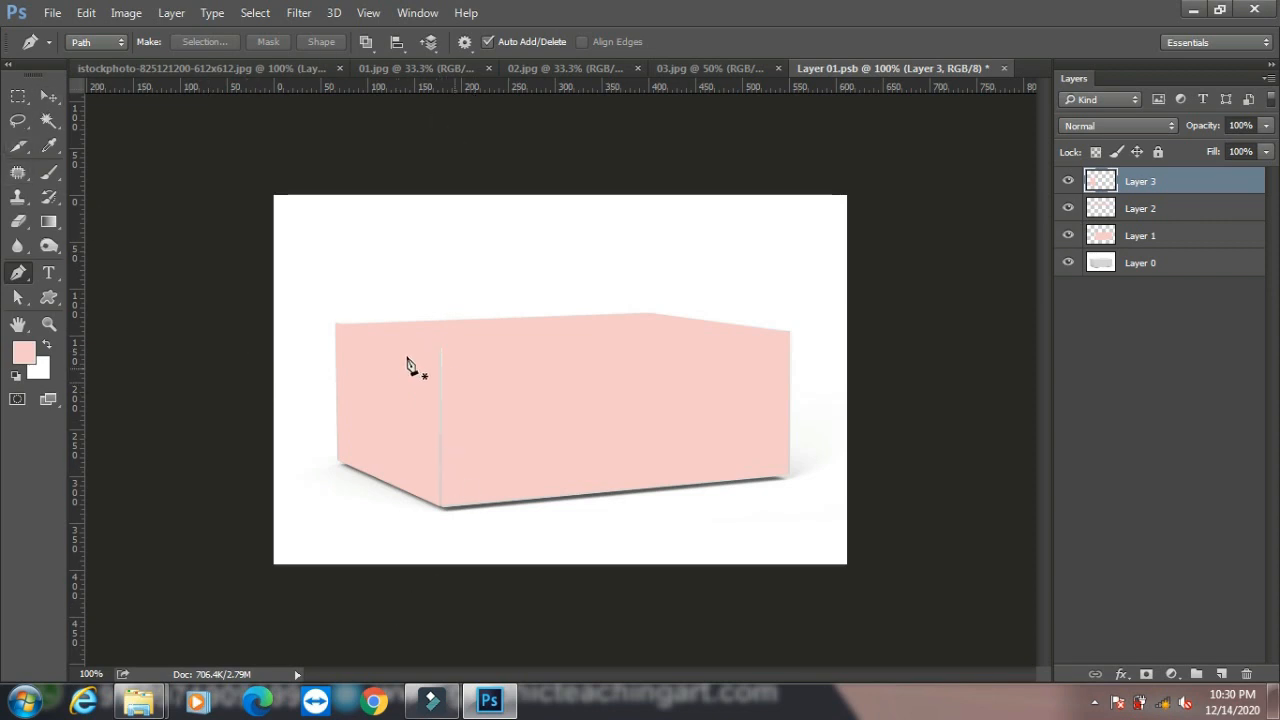
Copy the entire green artwork from 01.jpg and return to the Layer 01.psb document
left_click(47, 97)
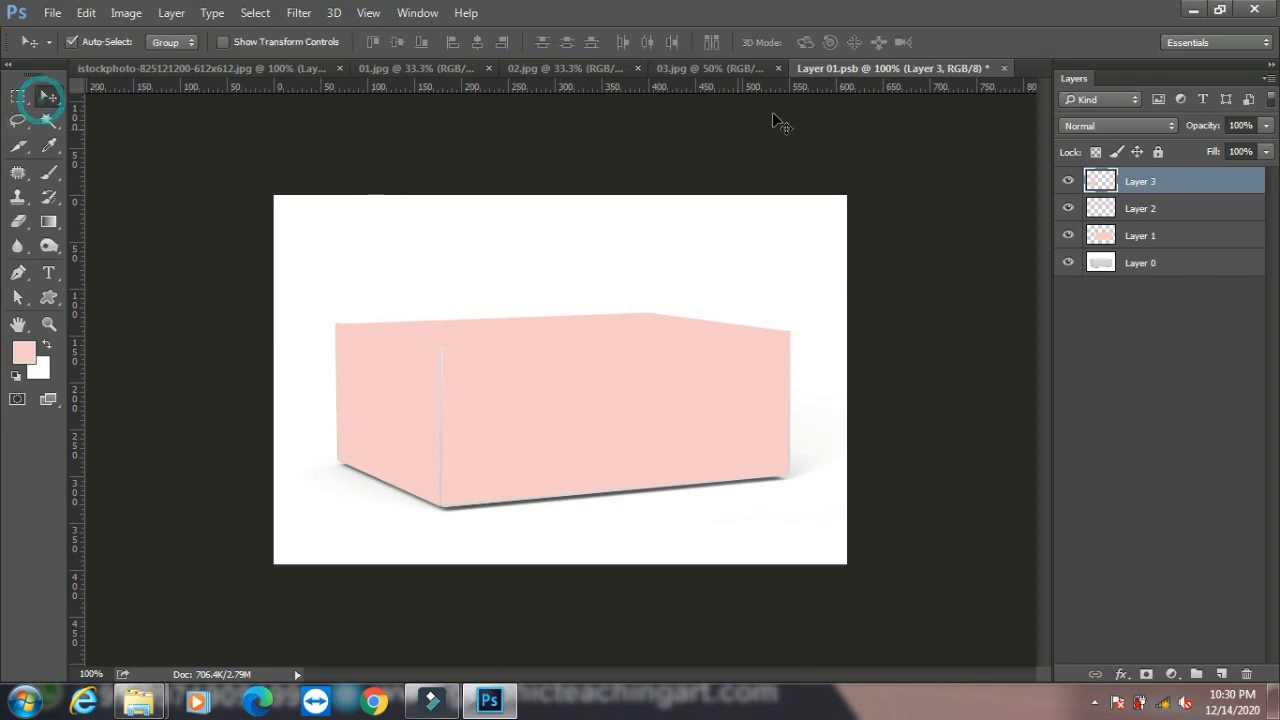
left_click(400, 70)
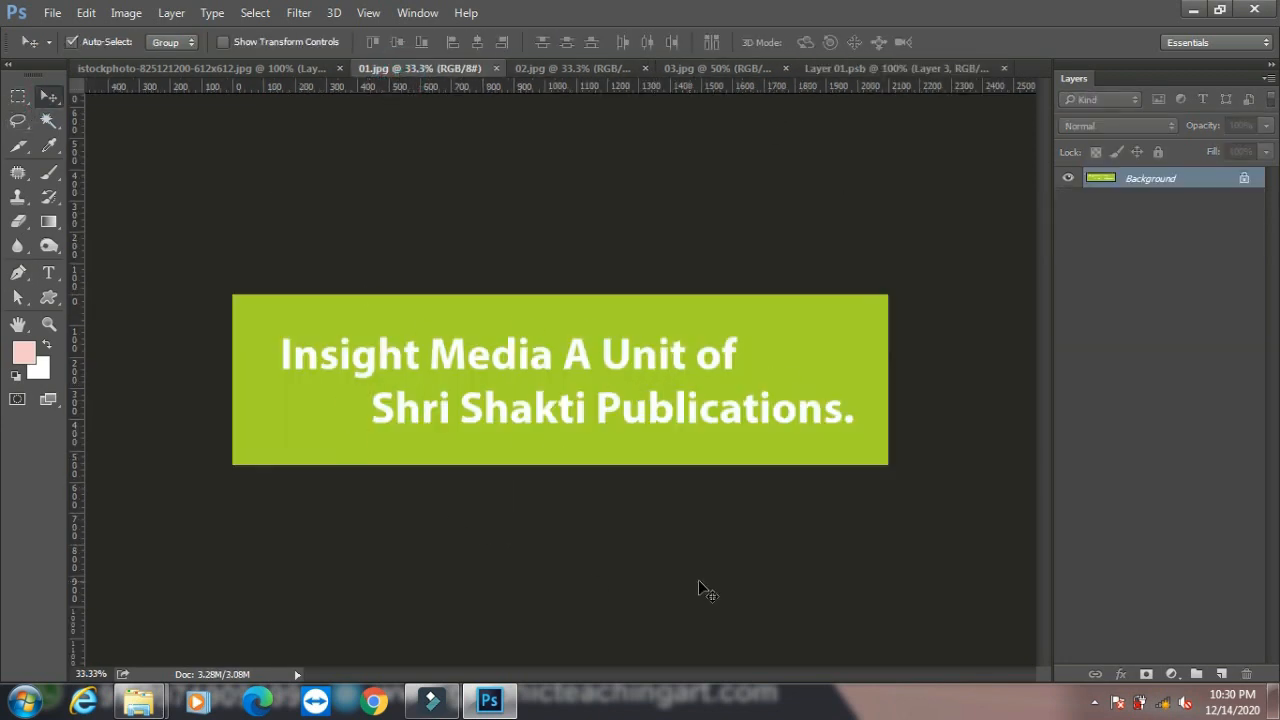
key("ctrl+a")
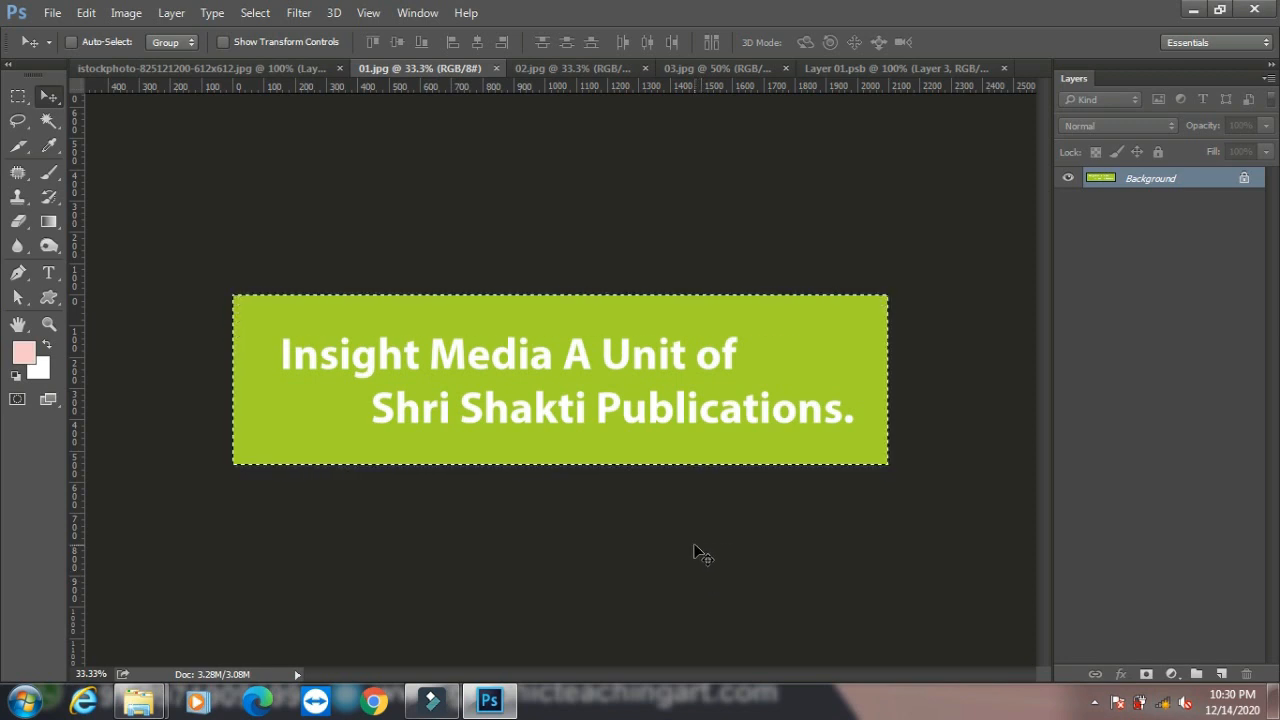
left_click(926, 68)
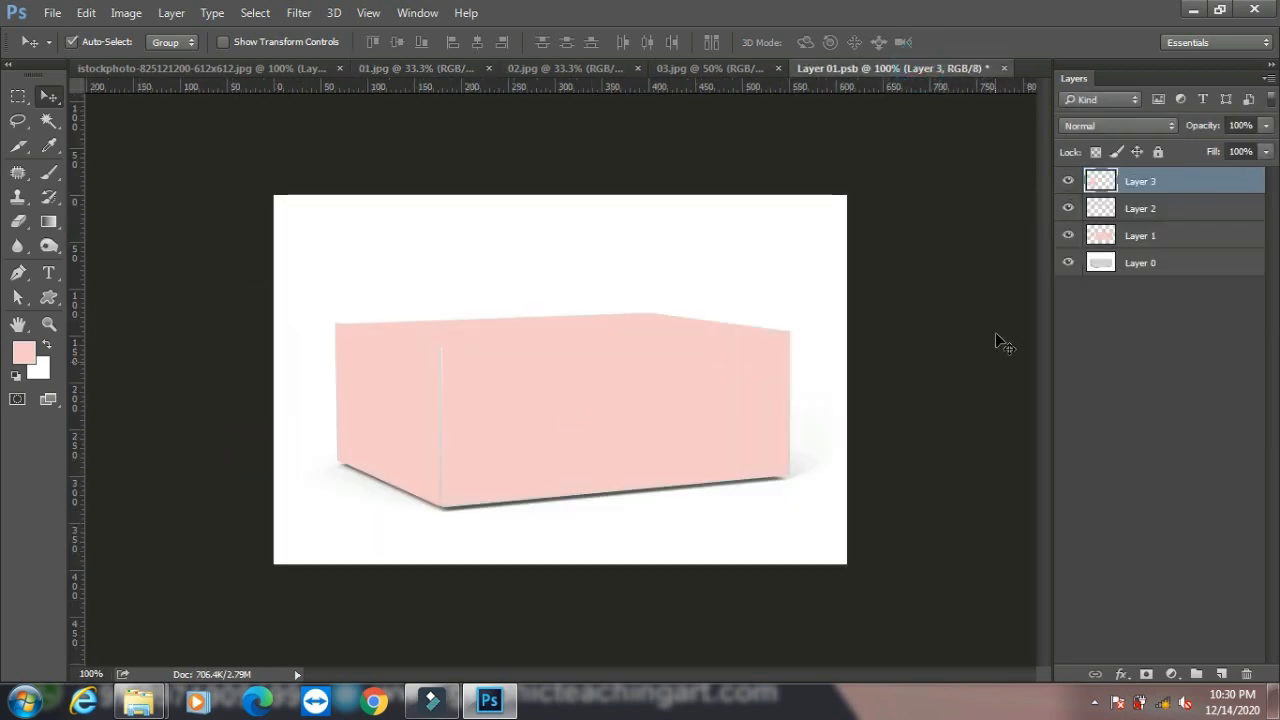
Load the front-face shape on Layer 1 as a selection and paste the green artwork into it
left_click(1100, 238, "ctrl")
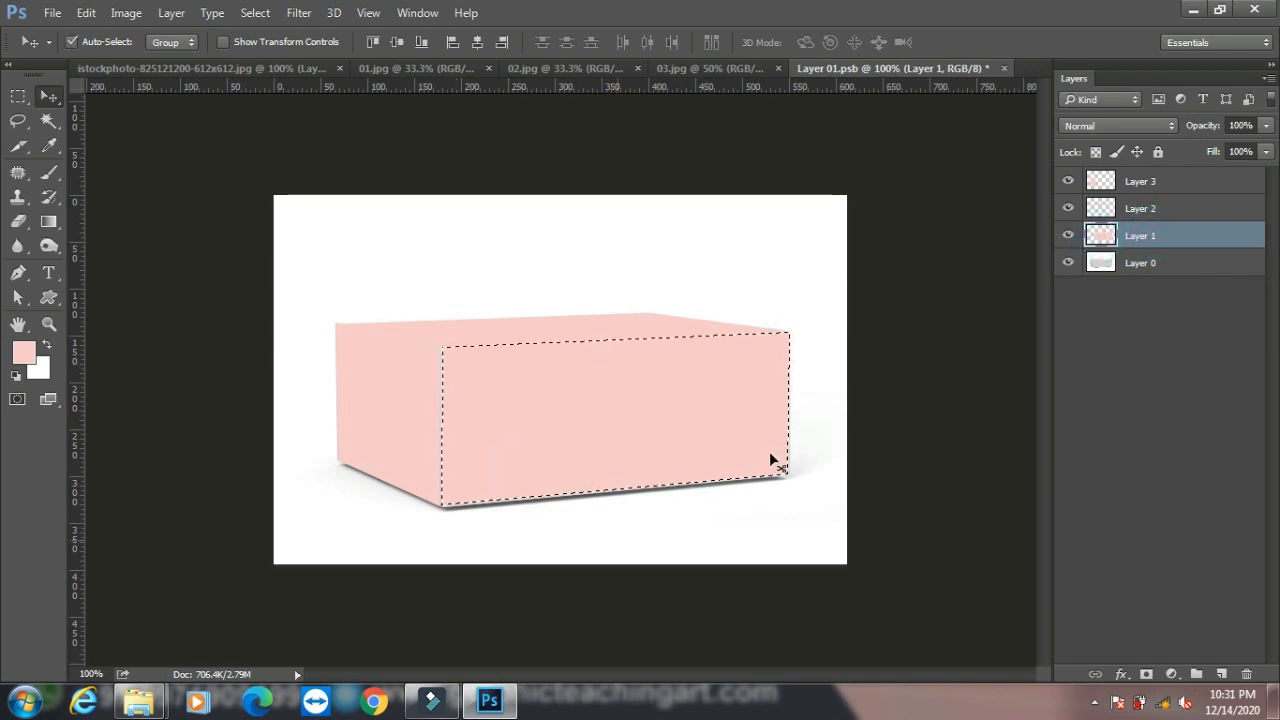
left_click(86, 13)
mouse_move(313, 171)
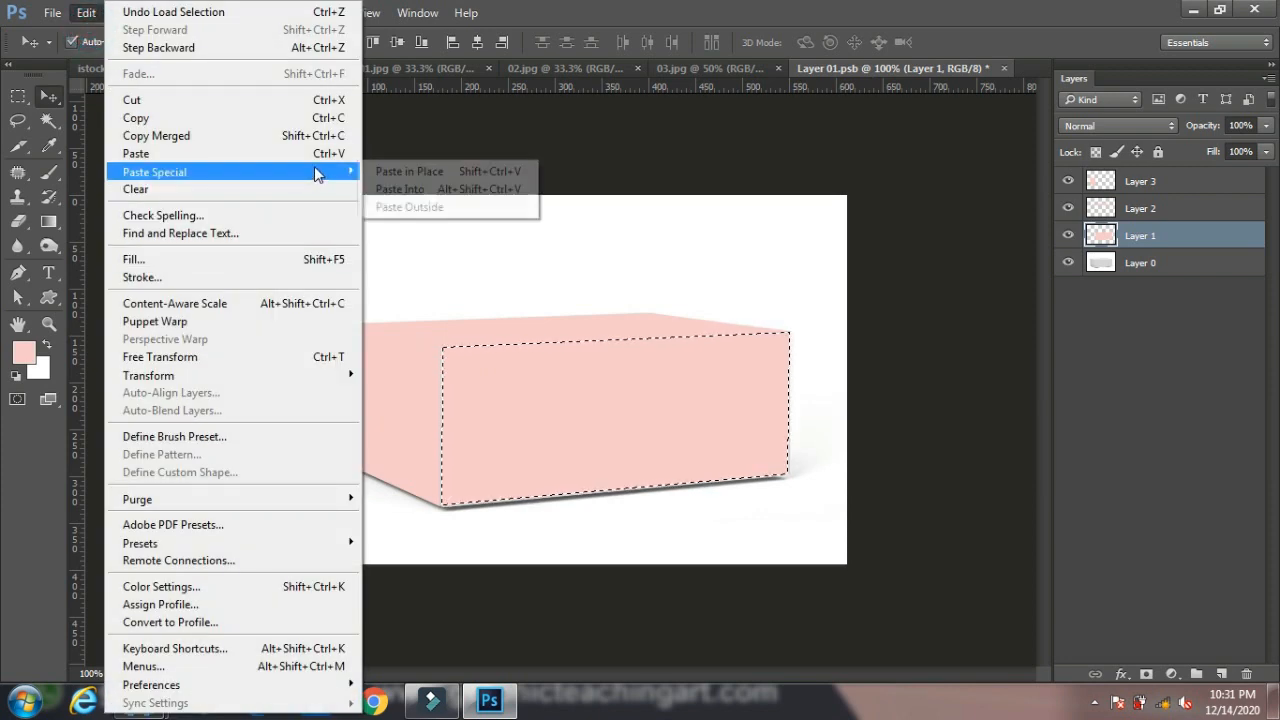
left_click(420, 192)
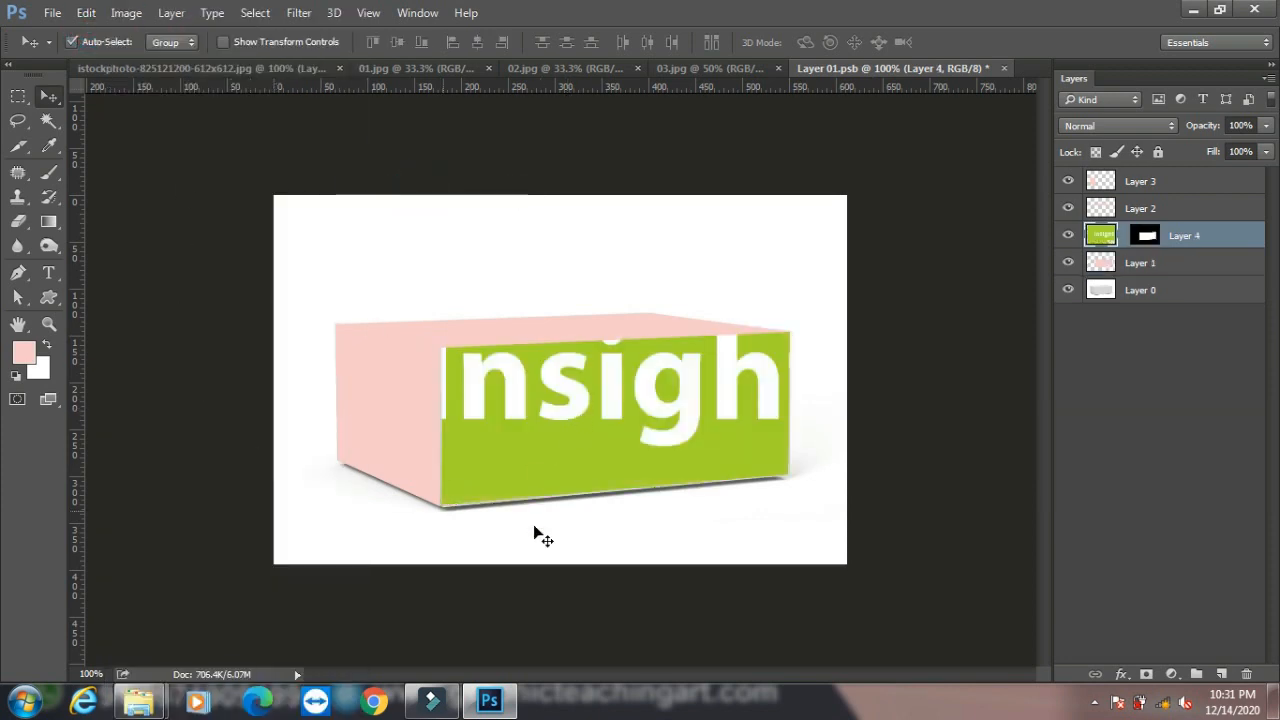
Scale the green artwork to about 18.67% width and 30.40% height and position it over the box's front face
key("ctrl+t")
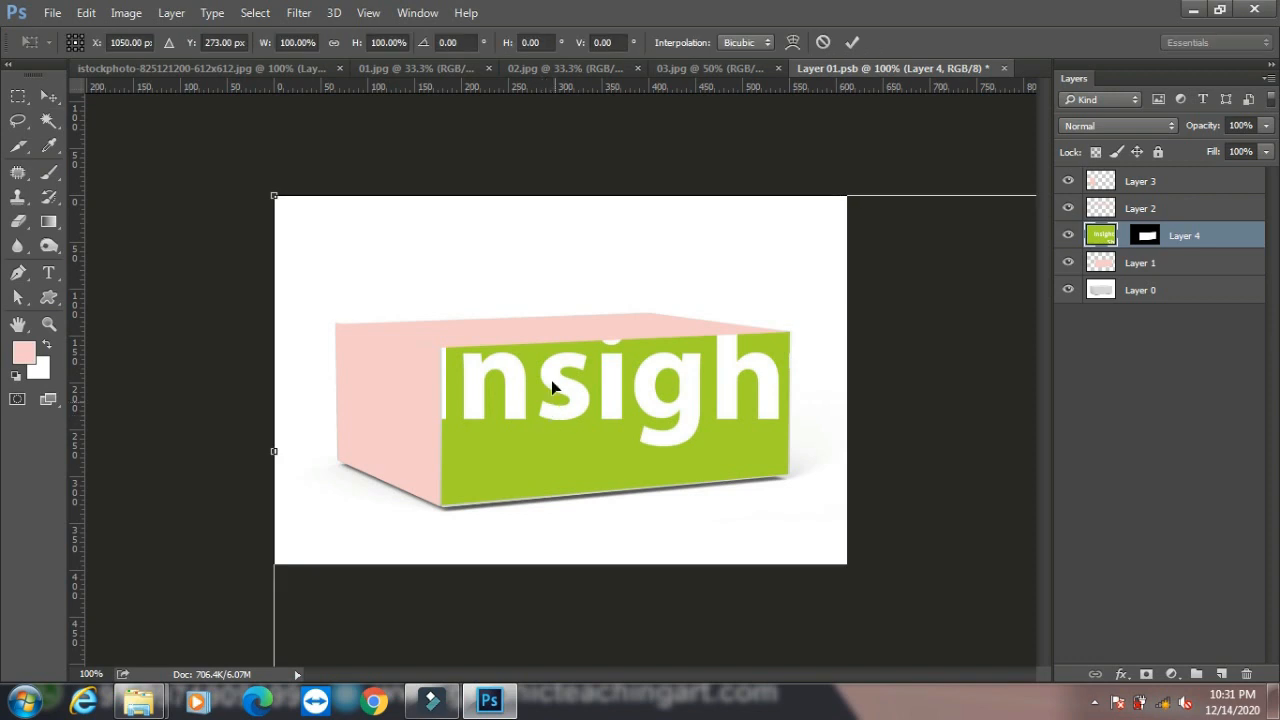
left_click_drag(274, 196, 426, 406)
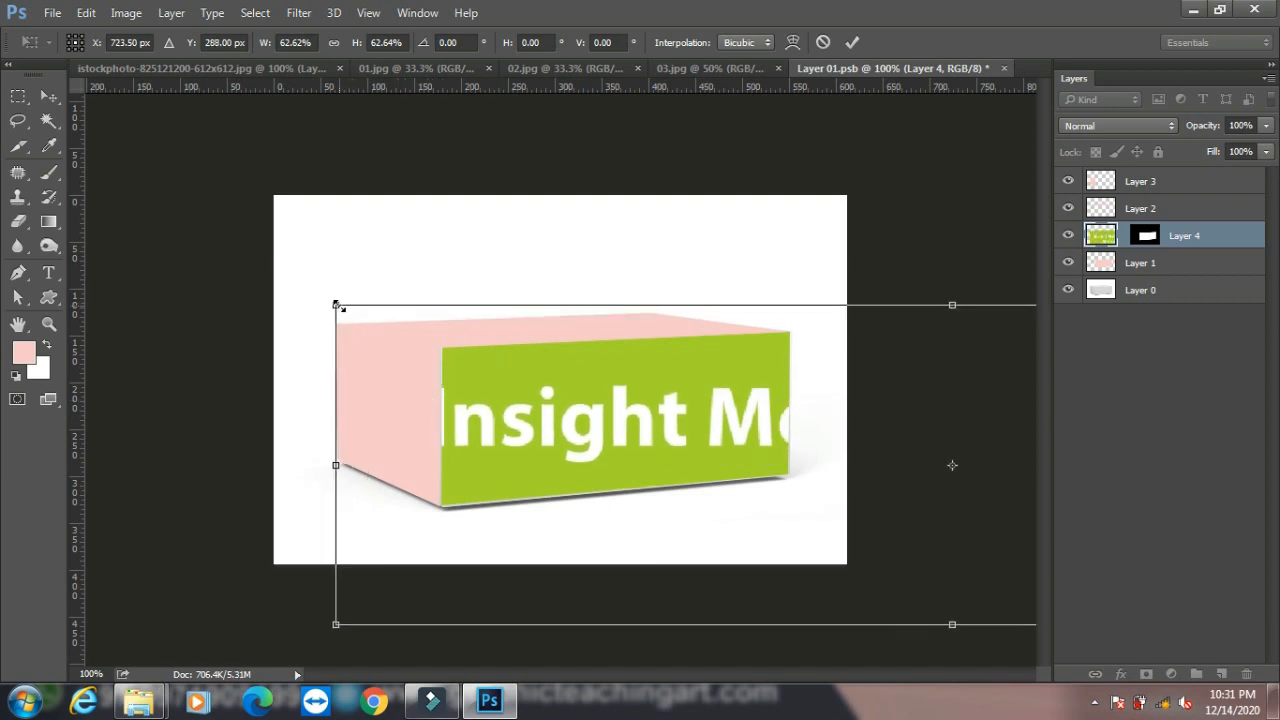
left_click_drag(336, 305, 486, 418)
left_click_drag(590, 414, 511, 412)
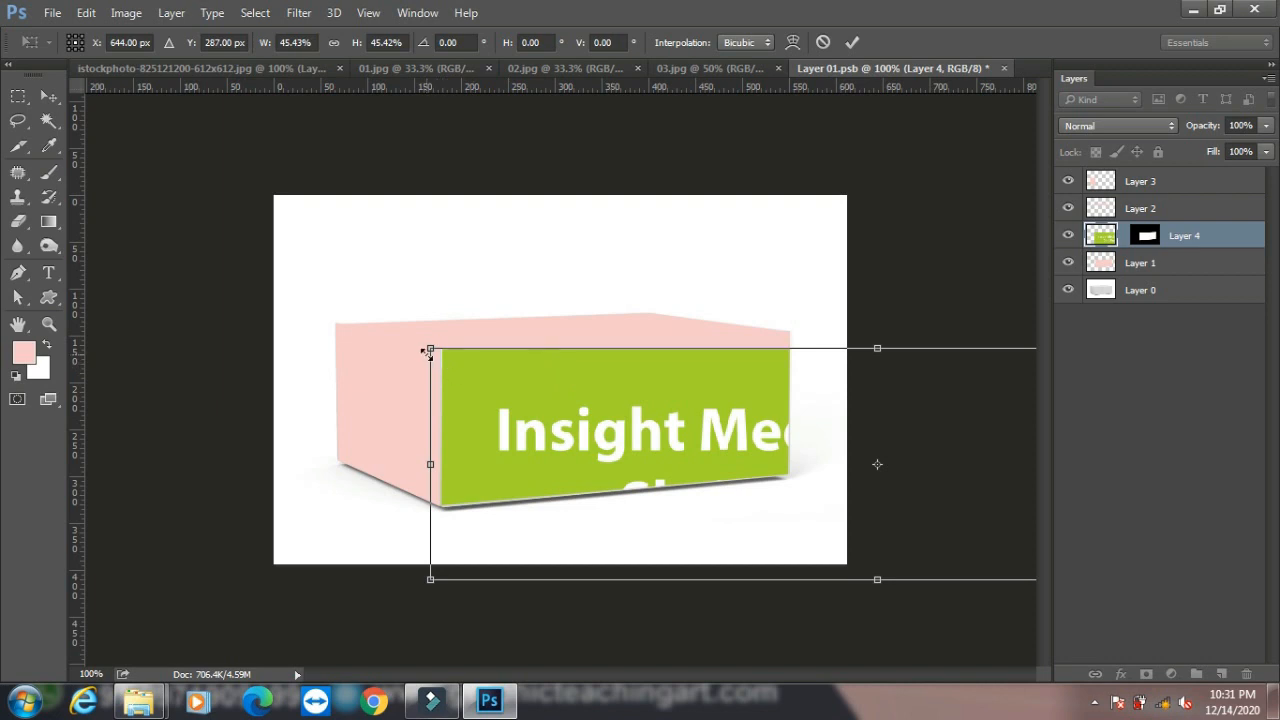
left_click_drag(428, 352, 580, 389)
left_click_drag(654, 429, 532, 394)
left_click_drag(1033, 427, 806, 427)
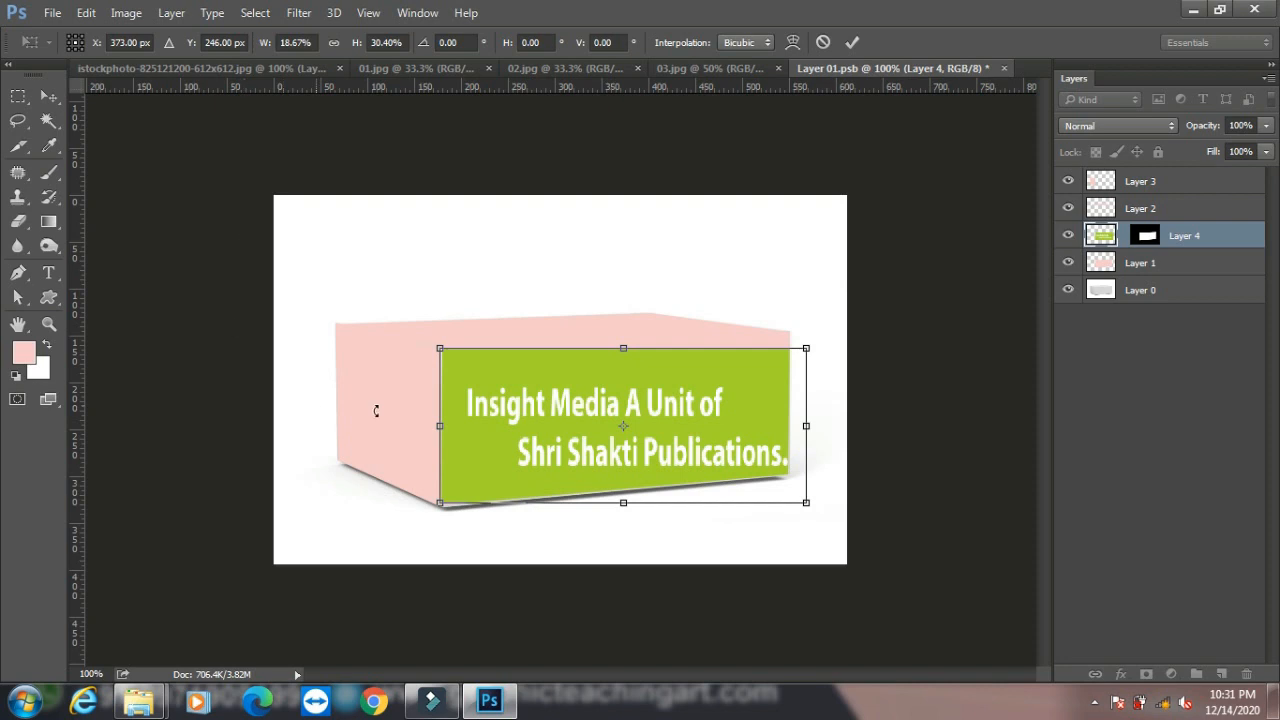
Distort the green artwork so its corners match the front face's perspective, and apply the transform
left_click(86, 12)
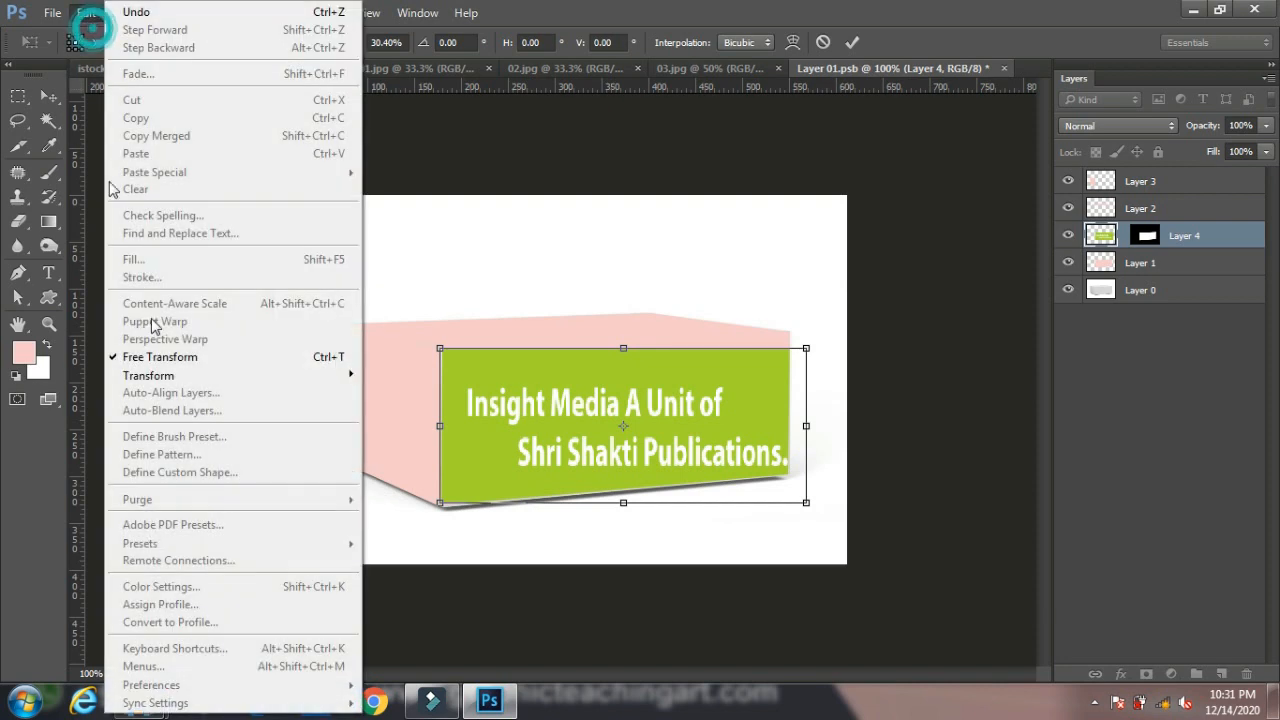
left_click(340, 375)
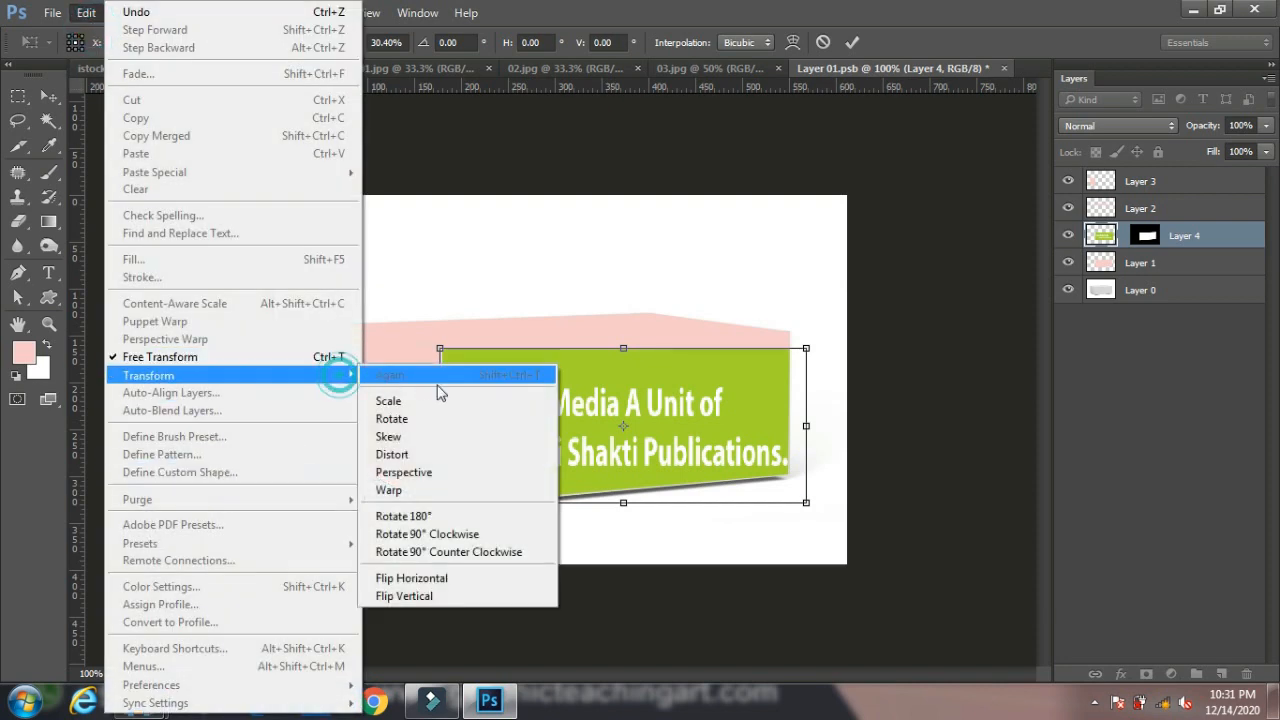
left_click(421, 455)
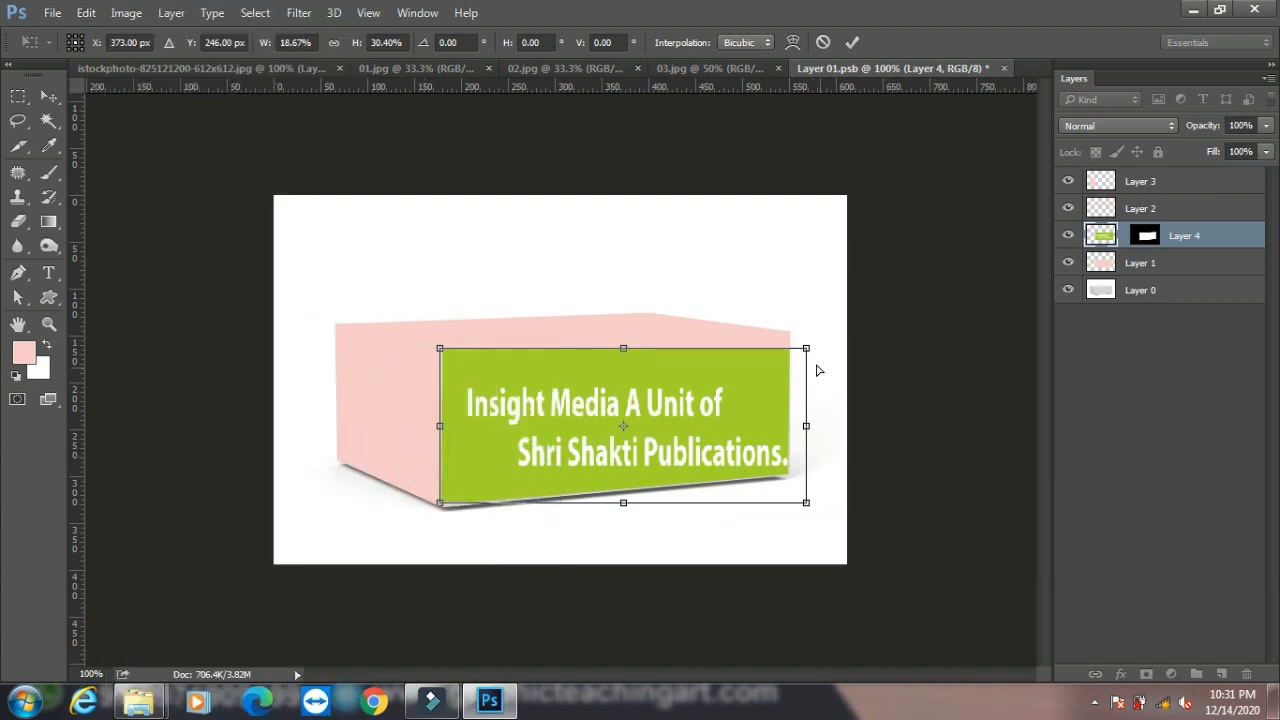
left_click_drag(806, 349, 787, 332)
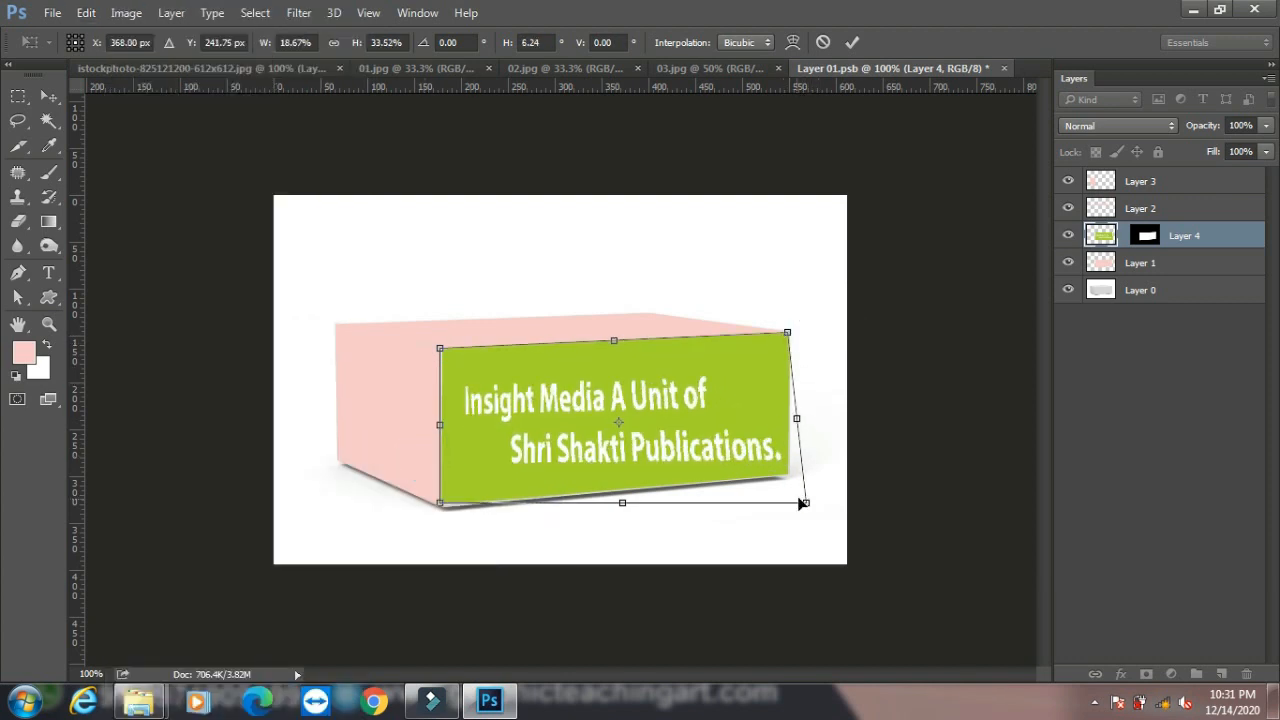
left_click_drag(806, 505, 788, 473)
left_click_drag(440, 506, 442, 509)
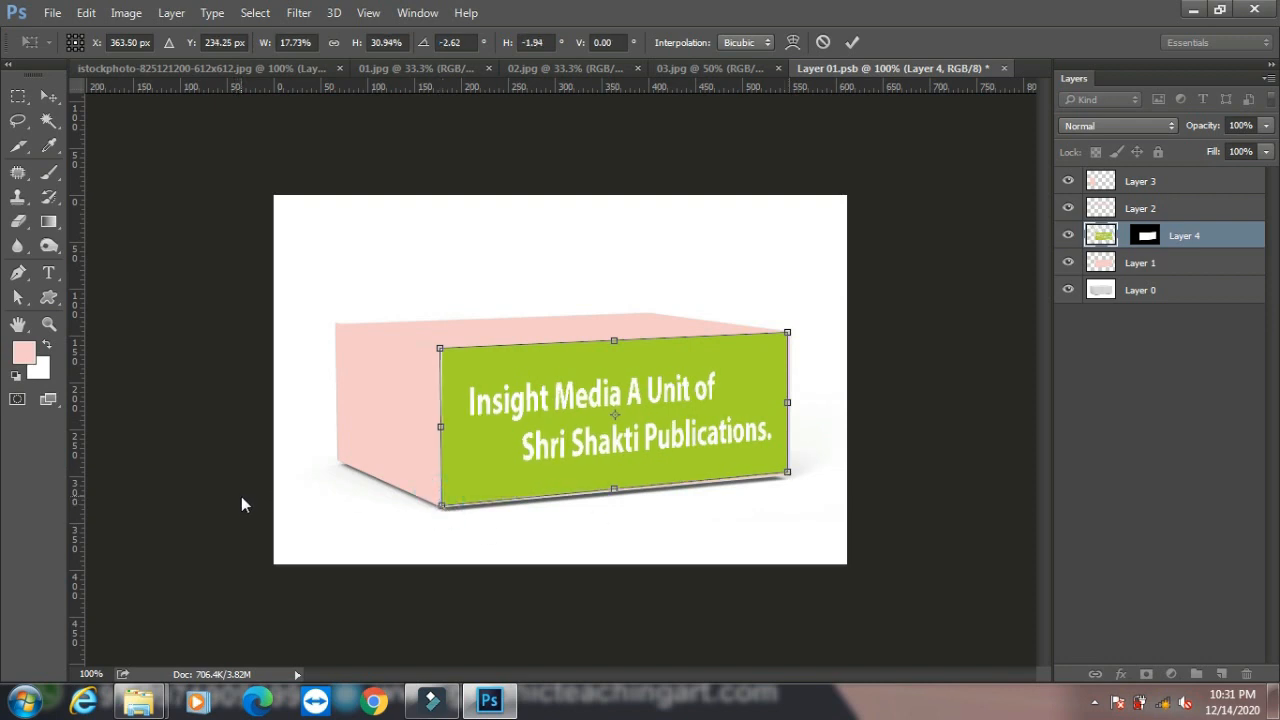
key("Return")
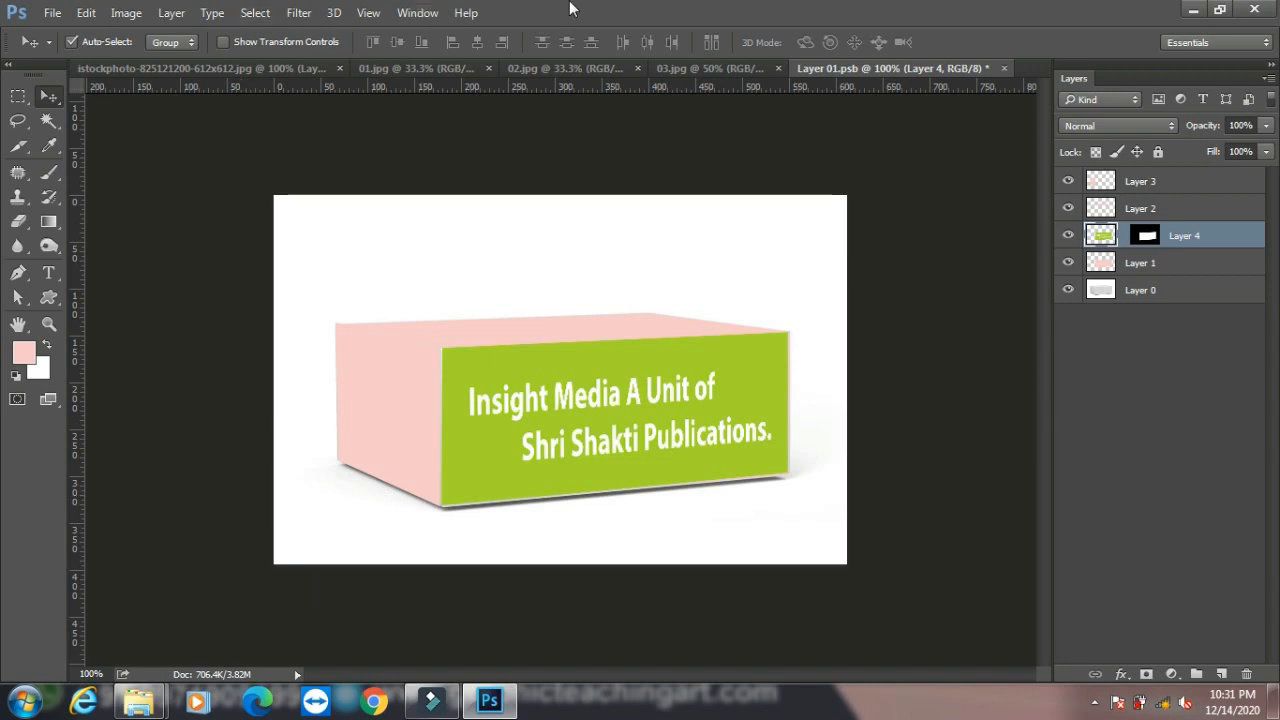
Copy the entire blue artwork from 02.jpg and go back to the Layer 01.psb document
left_click(433, 68)
left_click(550, 70)
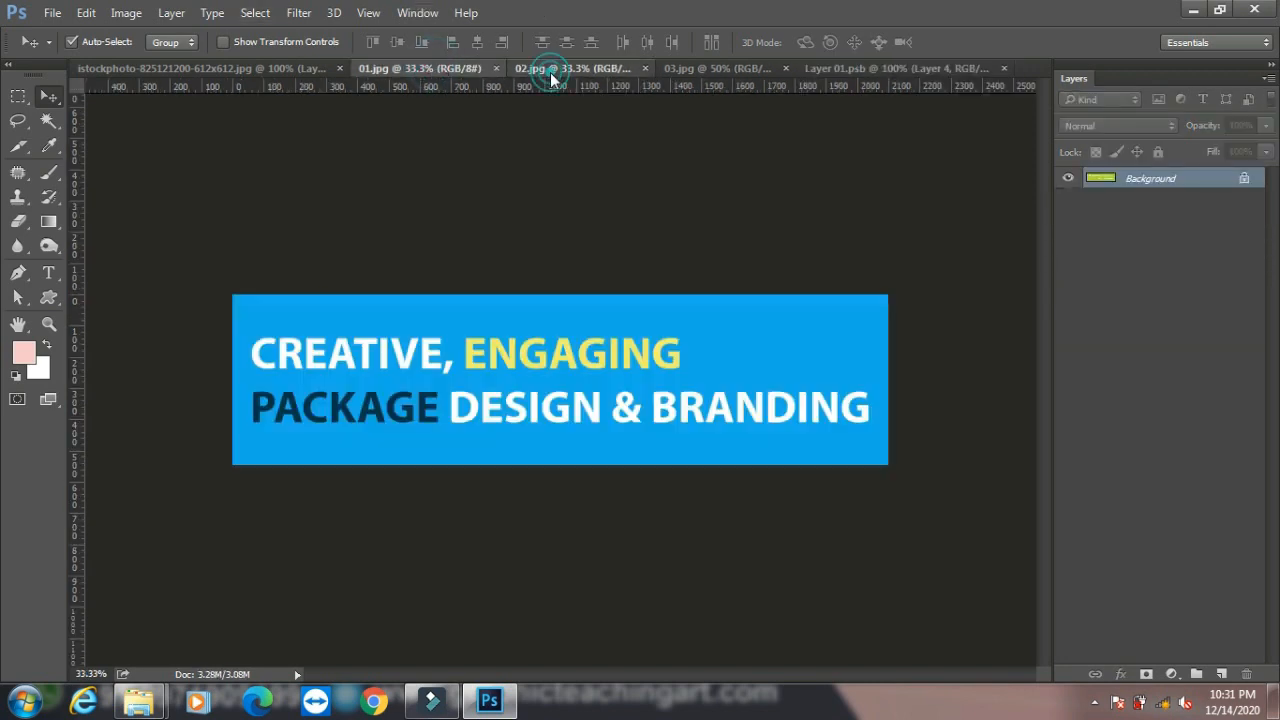
key("ctrl+a")
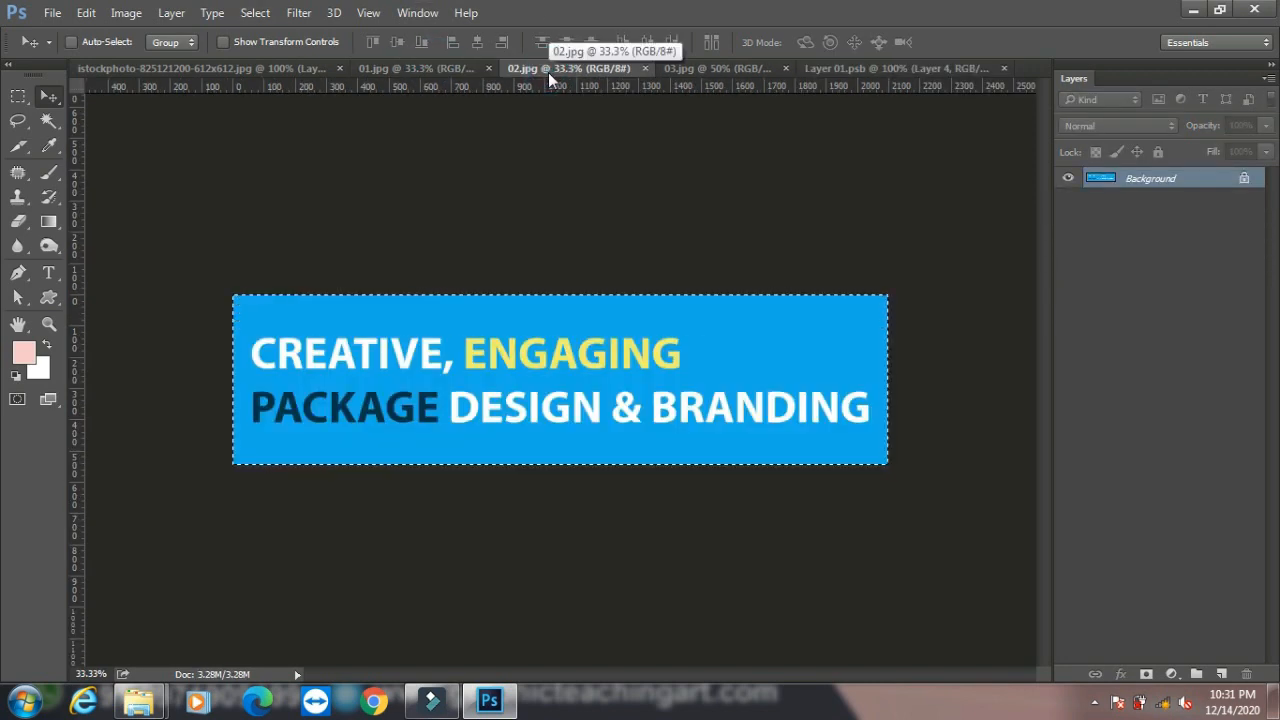
left_click(173, 70)
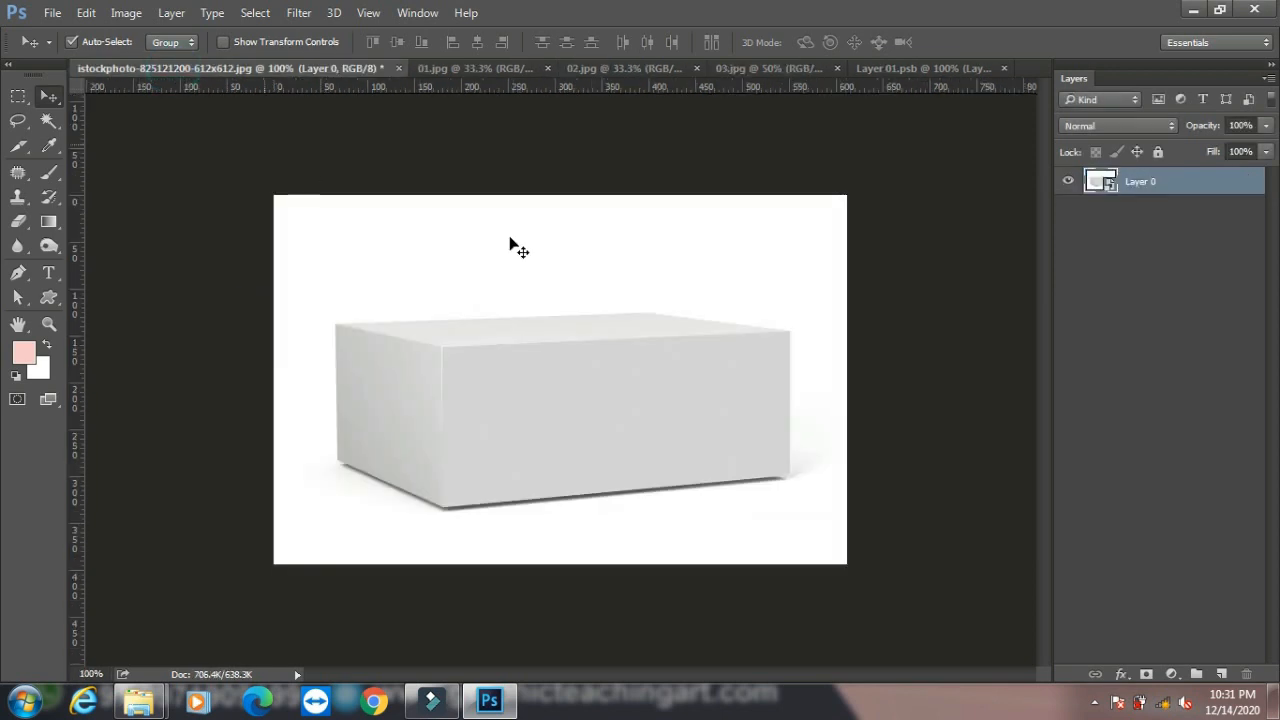
left_click(906, 71)
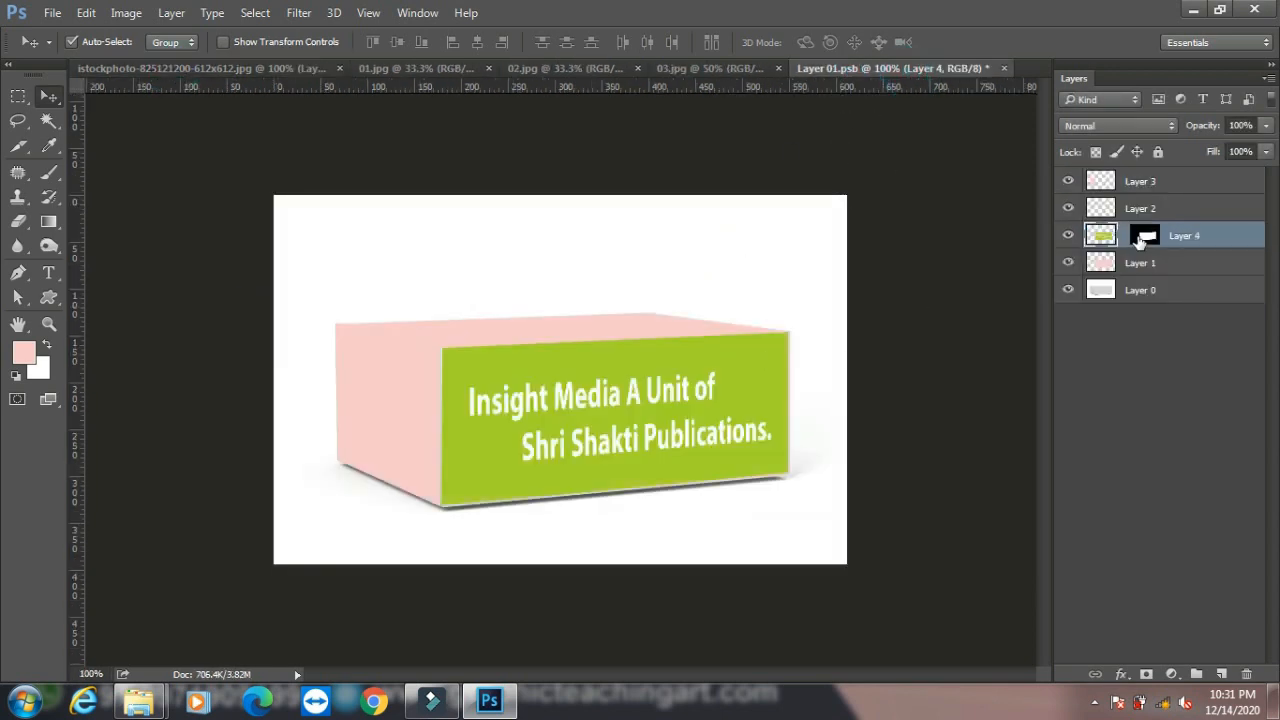
Load the top-face shape on Layer 2 as a selection and paste the blue artwork into it
left_click(1068, 208)
left_click(1068, 208)
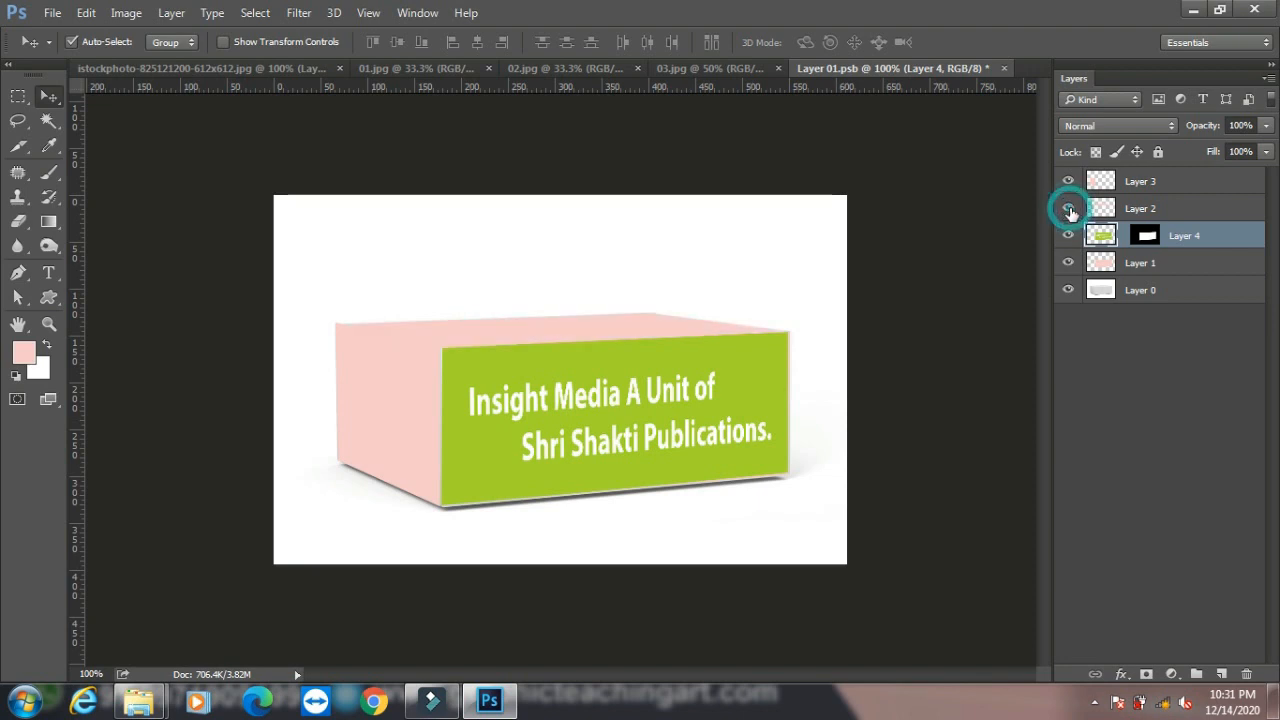
left_click(1158, 208)
left_click(1100, 208, "ctrl")
left_click(86, 13)
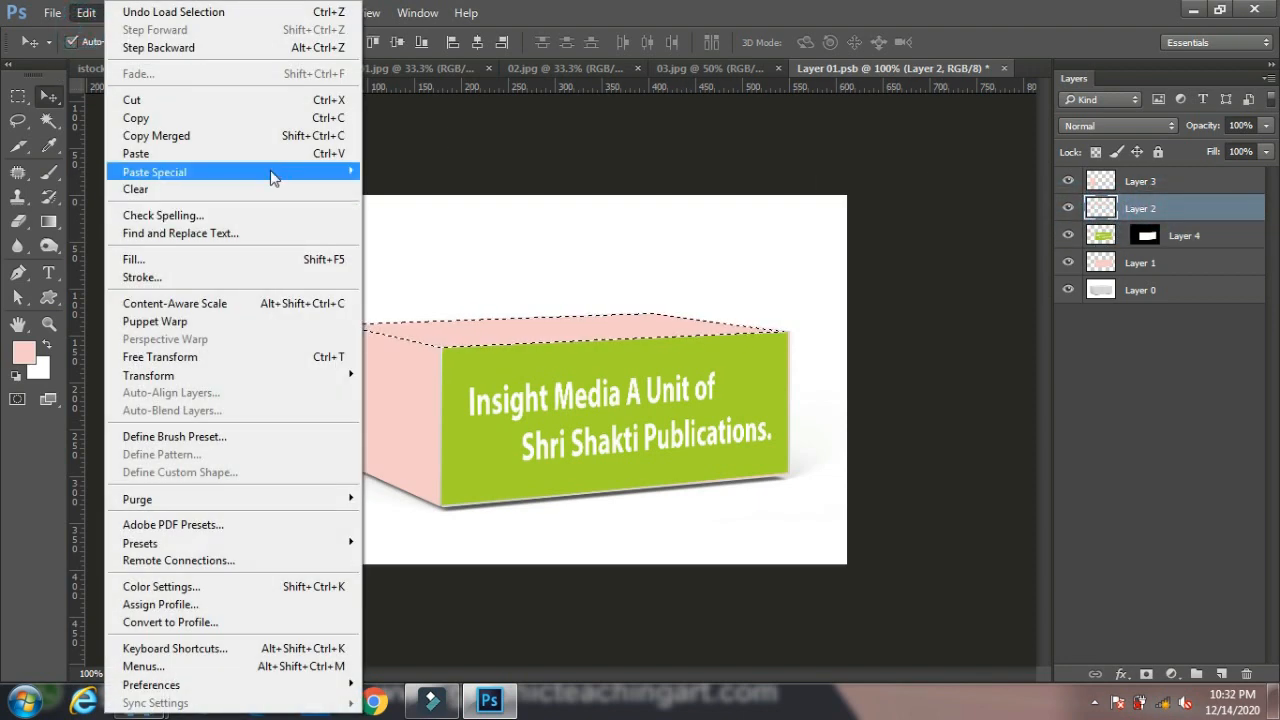
mouse_move(277, 172)
left_click(446, 191)
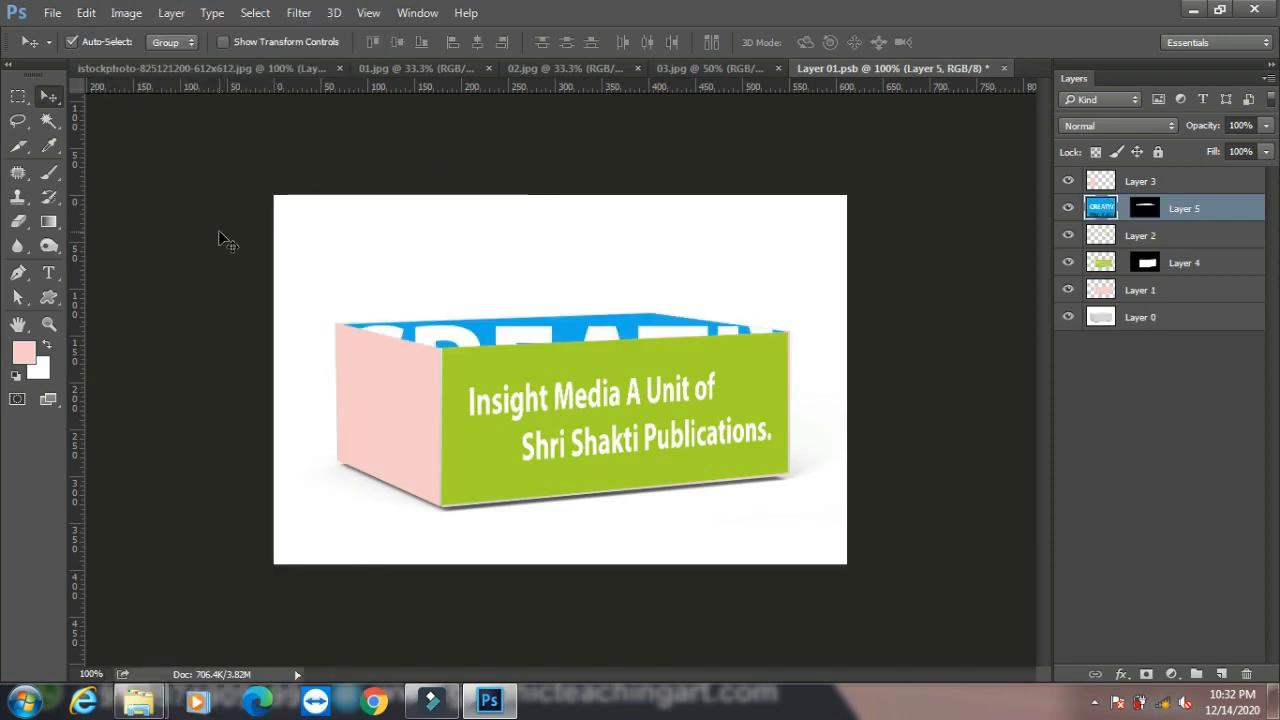
Scale the blue artwork to about 22% and position it with its upper corner at the top face's far-side corner
key("ctrl+t")
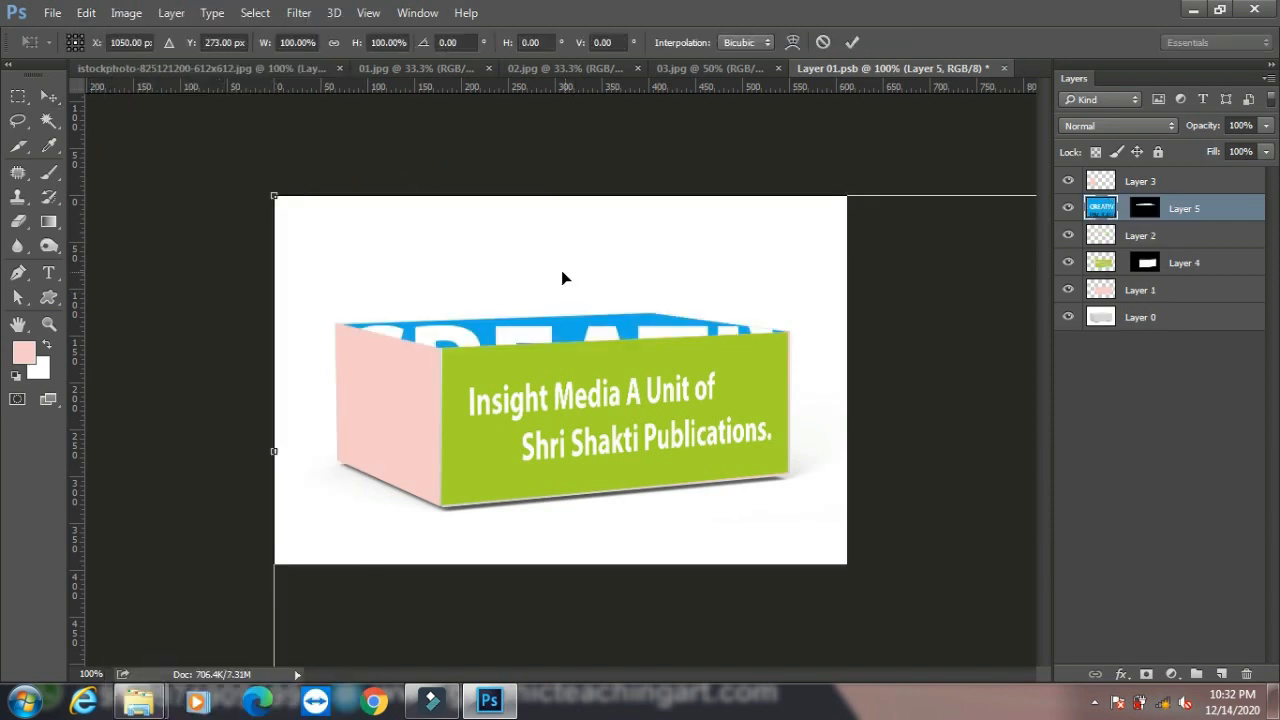
left_click_drag(268, 193, 736, 316)
left_click_drag(859, 422, 423, 319)
left_click_drag(300, 214, 600, 291)
left_click_drag(722, 344, 449, 376)
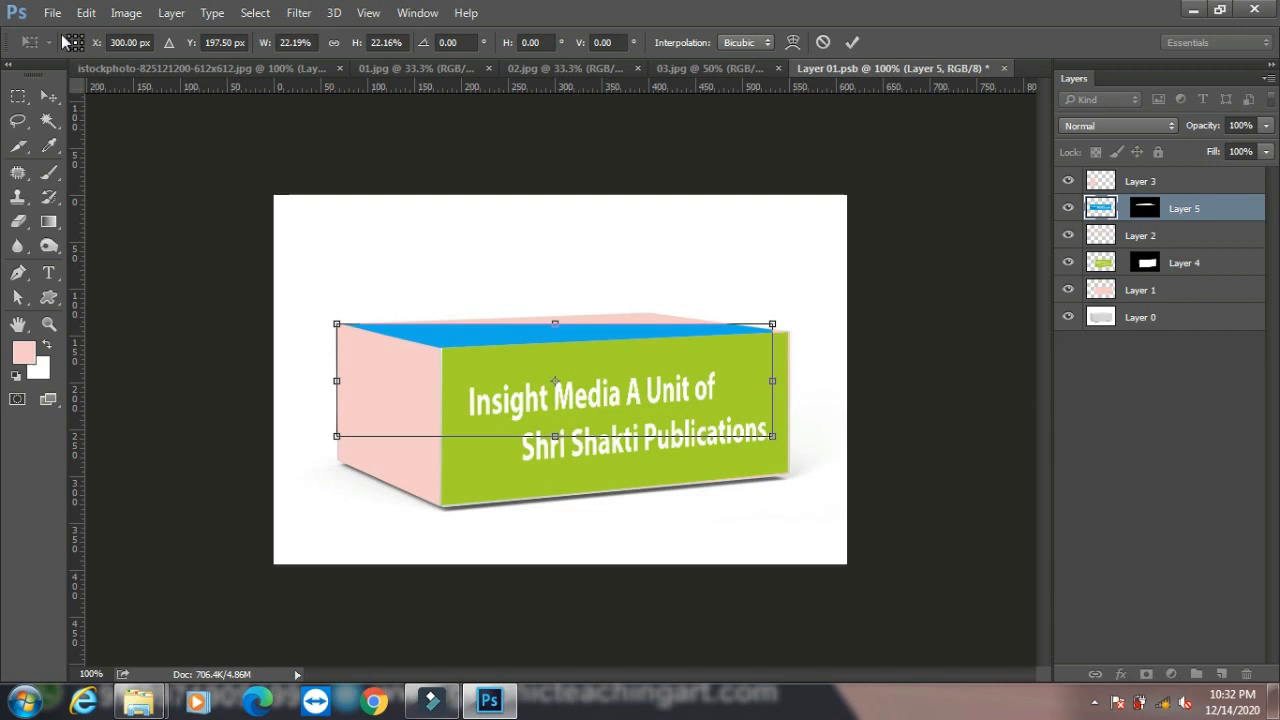
Distort the blue artwork so its corners match the top face's perspective, and apply the transform
left_click(86, 12)
mouse_move(308, 378)
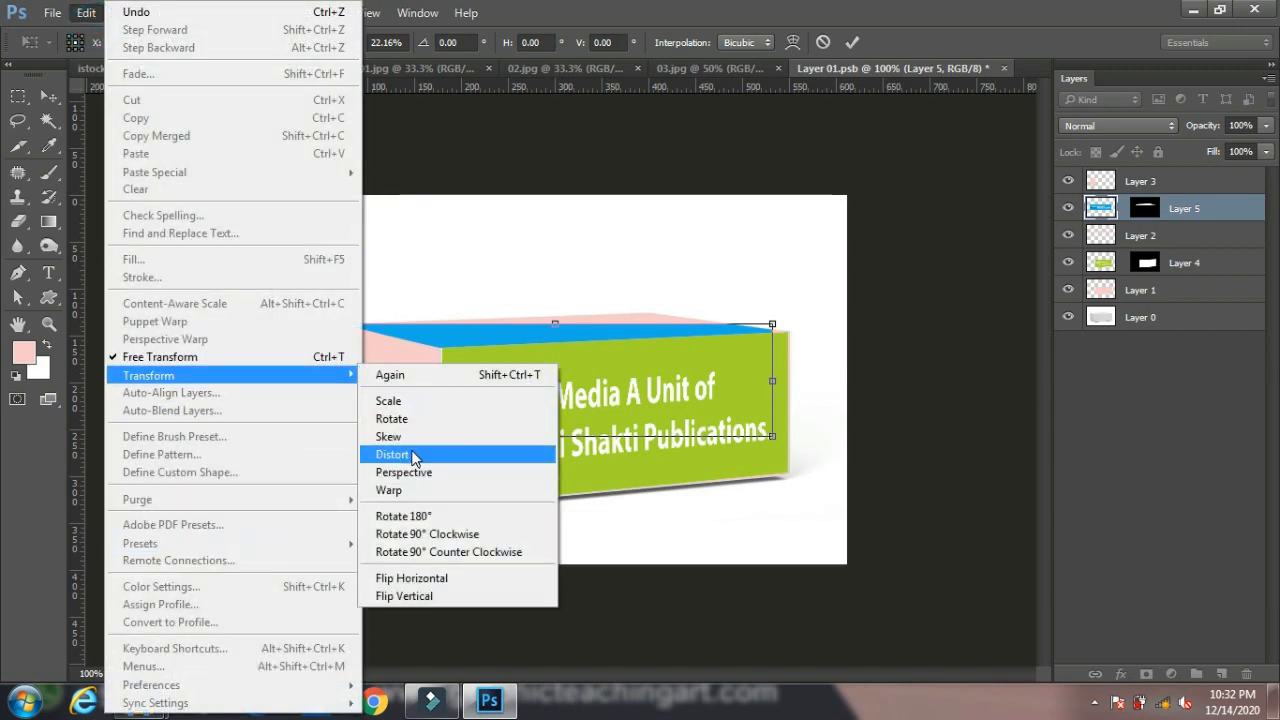
left_click(414, 456)
left_click_drag(775, 330, 642, 316)
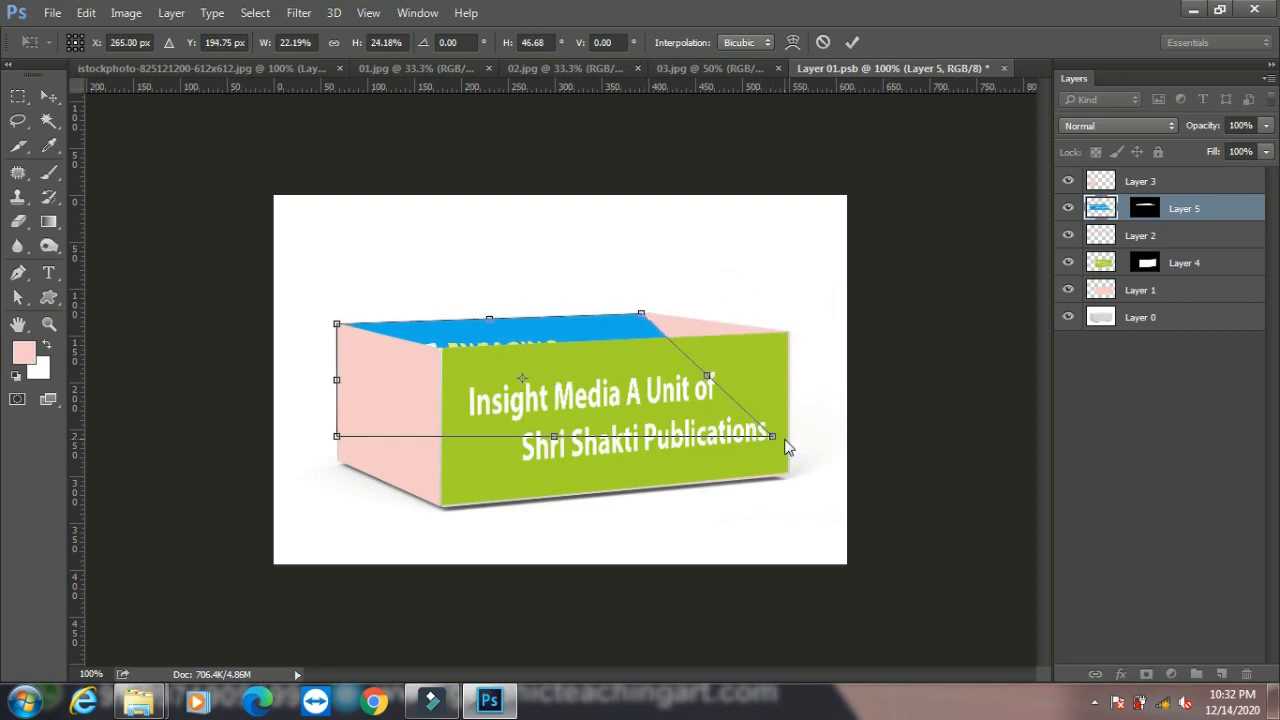
left_click_drag(773, 441, 785, 338)
left_click_drag(337, 437, 441, 355)
key("Return")
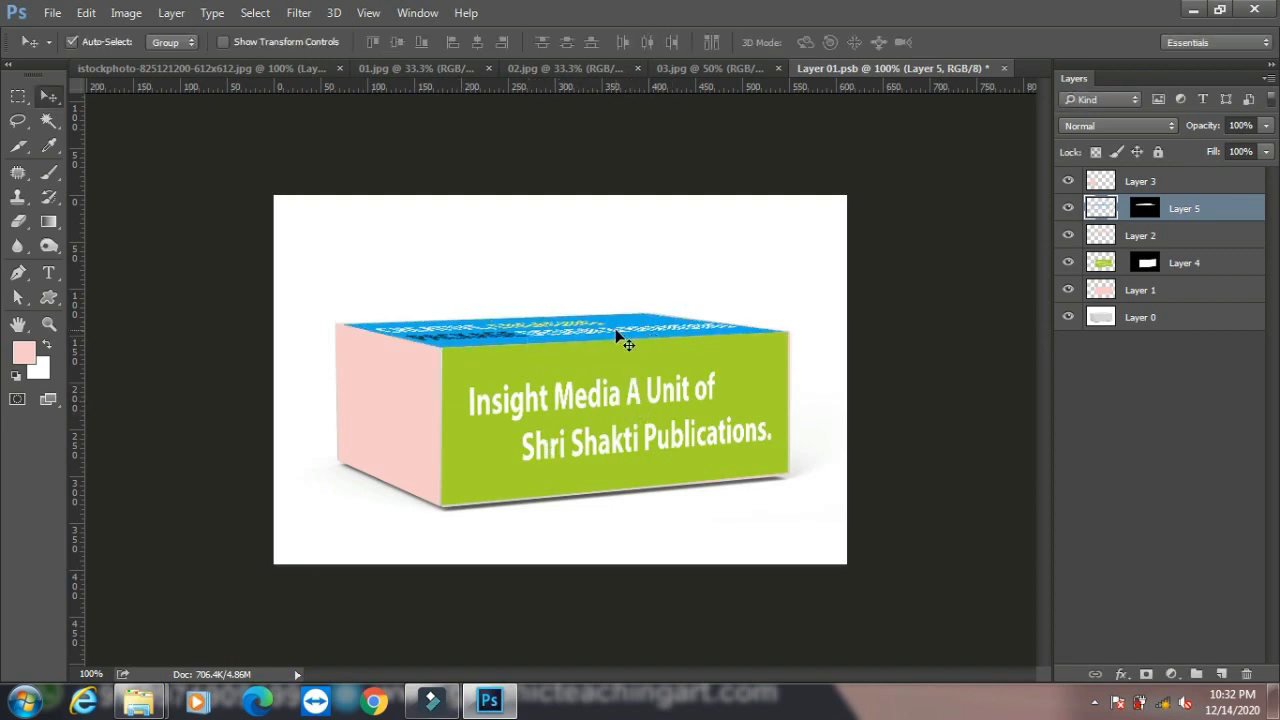
Make Layer 3 active, copy the entire red artwork from 03.jpg, and go back to the Layer 01.psb document
left_click(1163, 181)
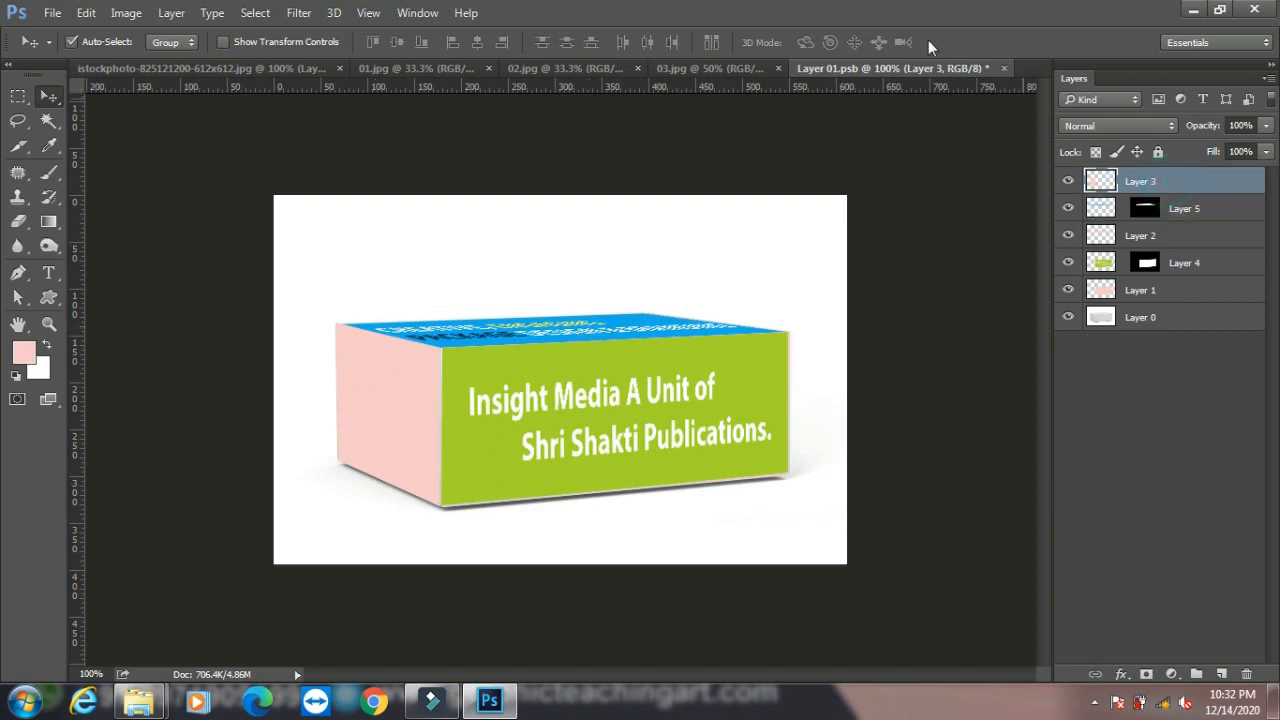
left_click(586, 72)
left_click(733, 68)
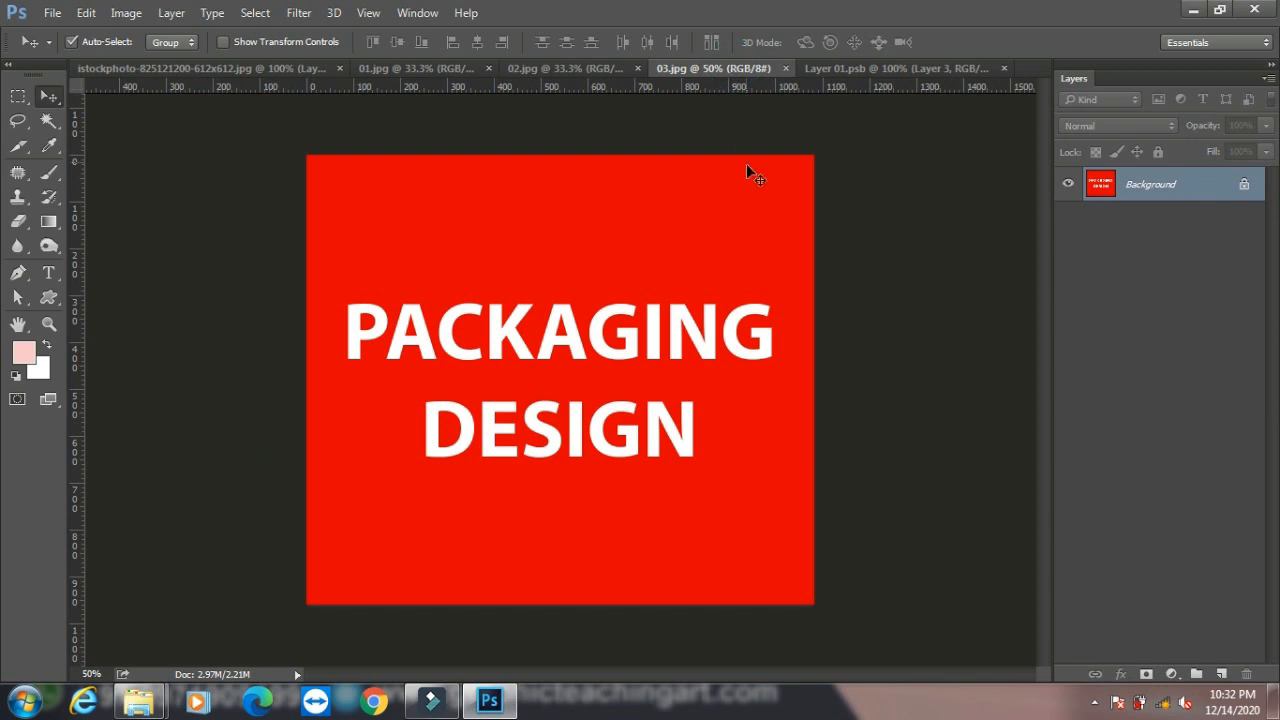
key("ctrl+a")
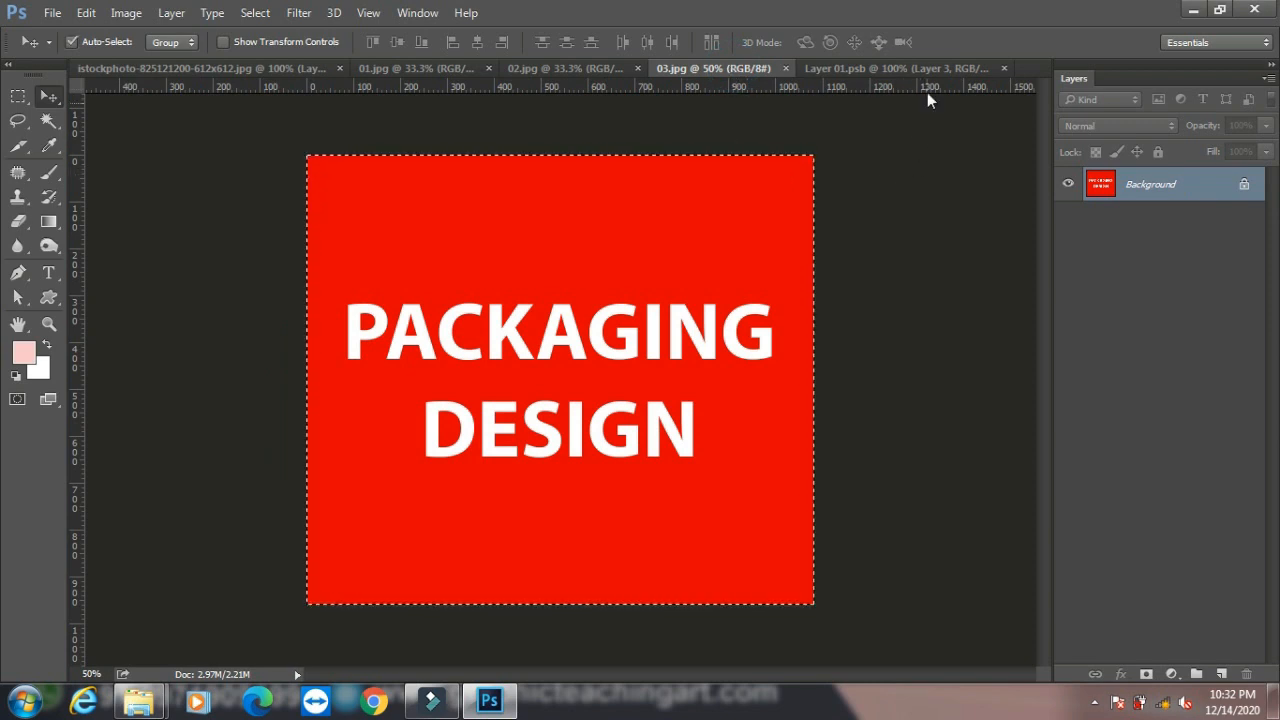
left_click(924, 67)
Load the side-face shape on Layer 3 as a selection and paste the red artwork into it
left_click(1099, 184, "ctrl")
left_click(88, 13)
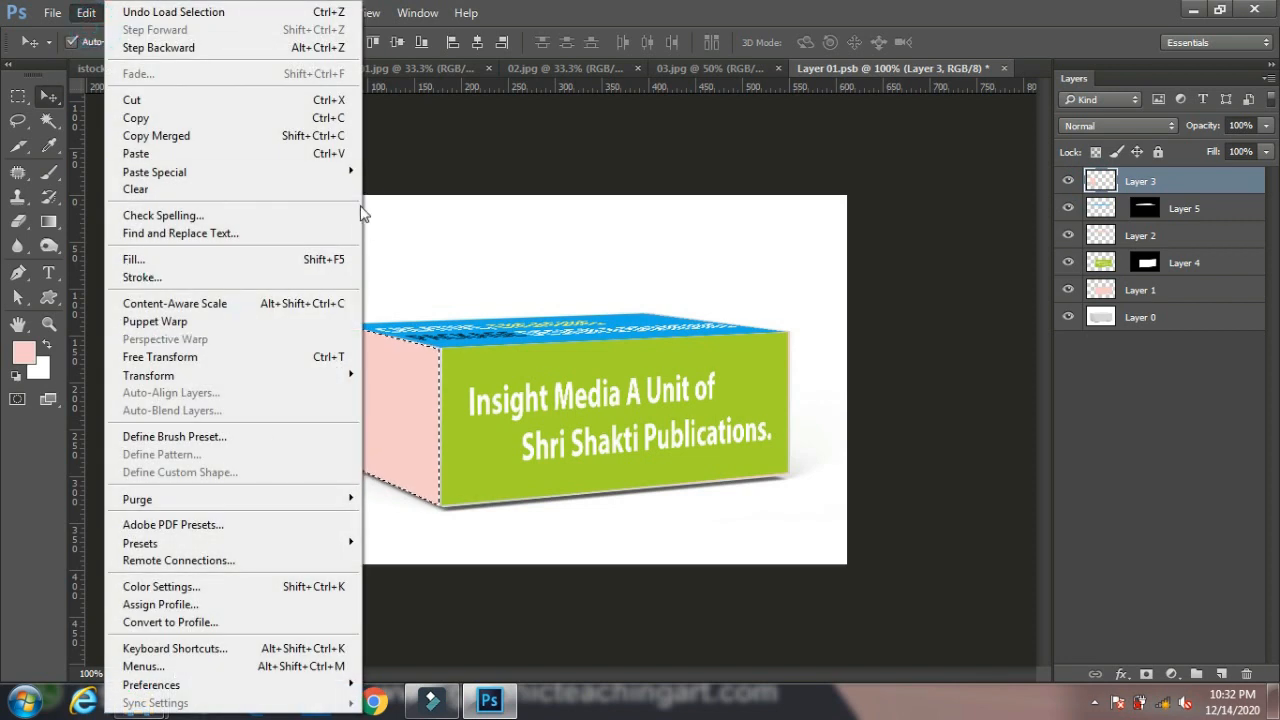
mouse_move(340, 172)
left_click(403, 191)
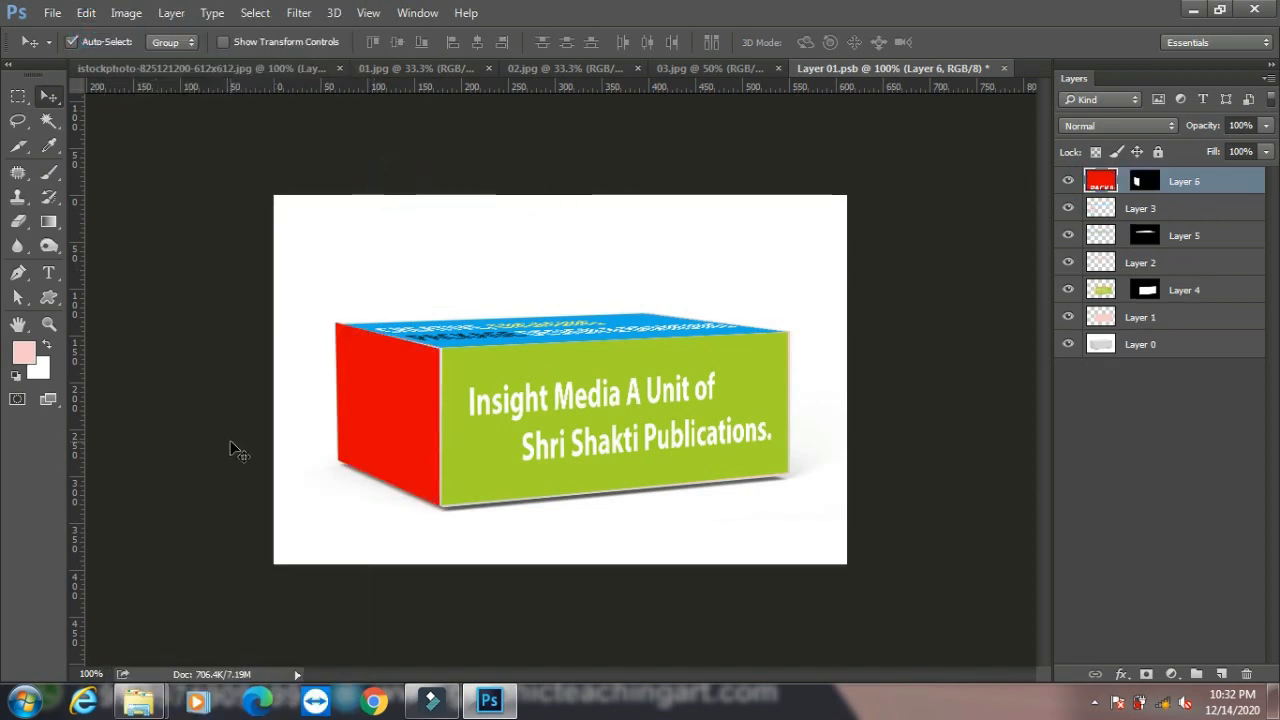
Scale the red artwork to about 16.5% and position its upper outer corner at the side face's far upper corner
key("ctrl+t")
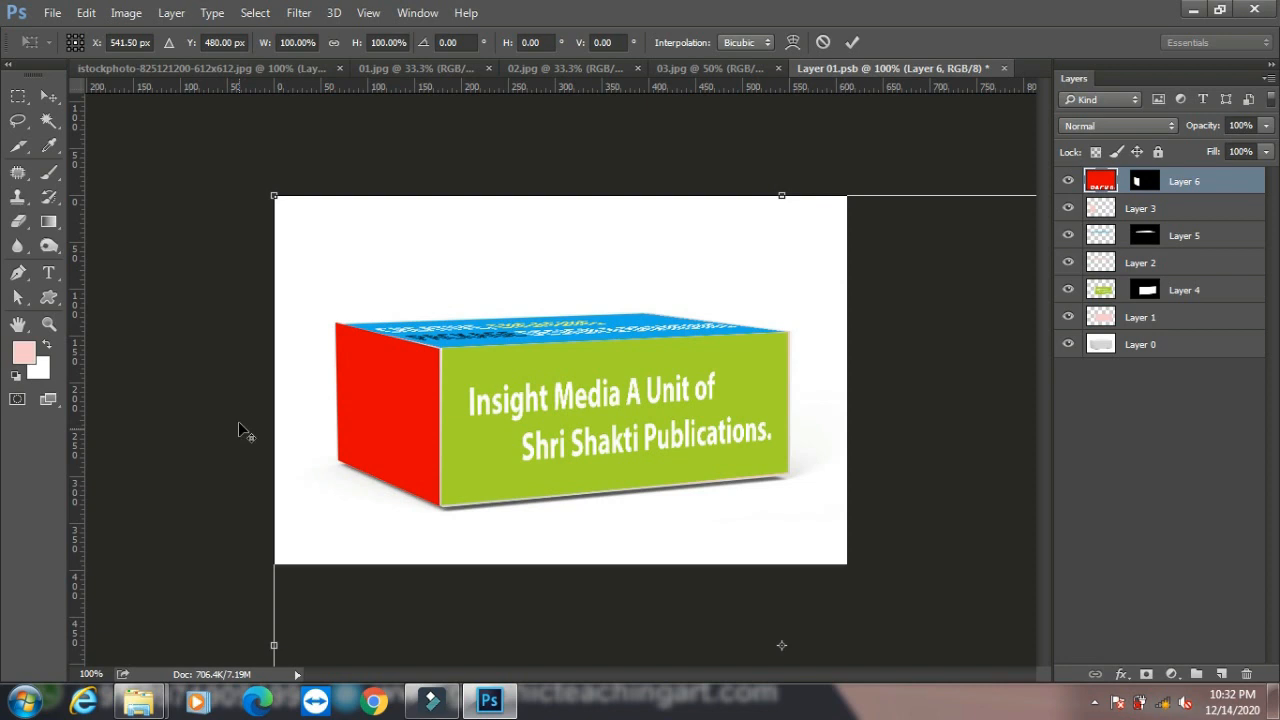
left_click_drag(273, 193, 628, 583)
left_click_drag(704, 568, 381, 347)
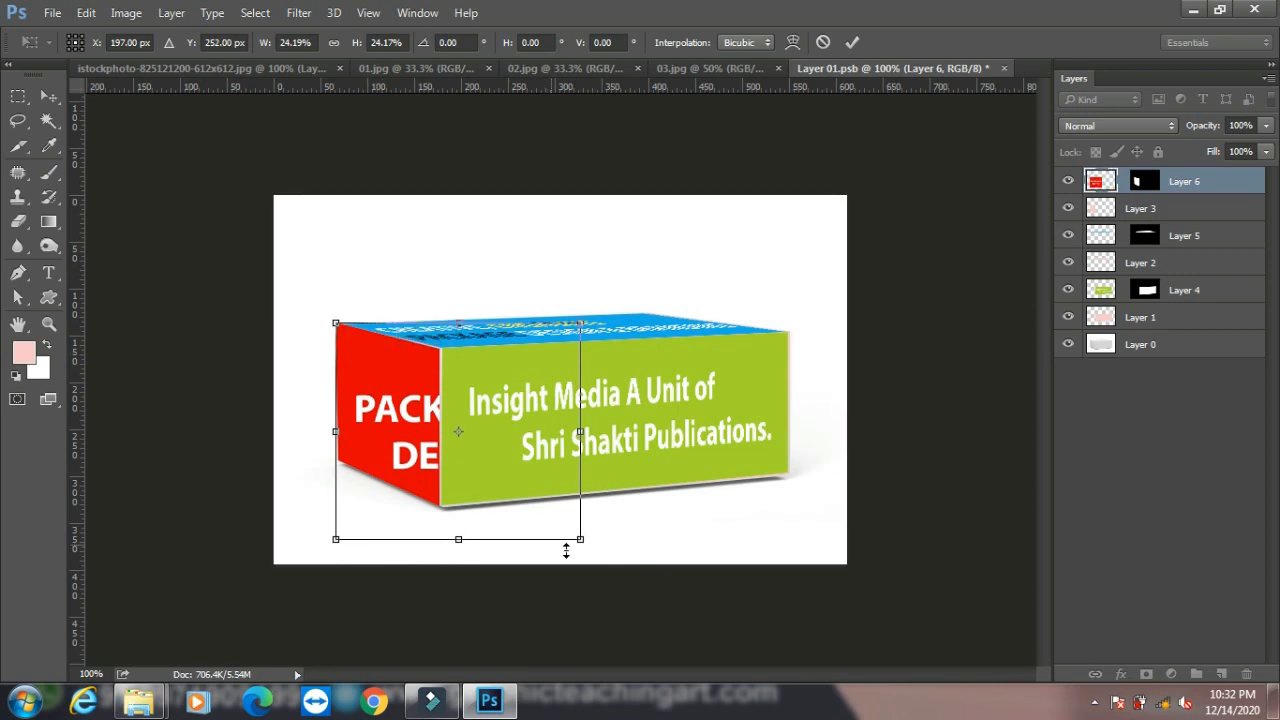
left_click_drag(581, 540, 475, 512)
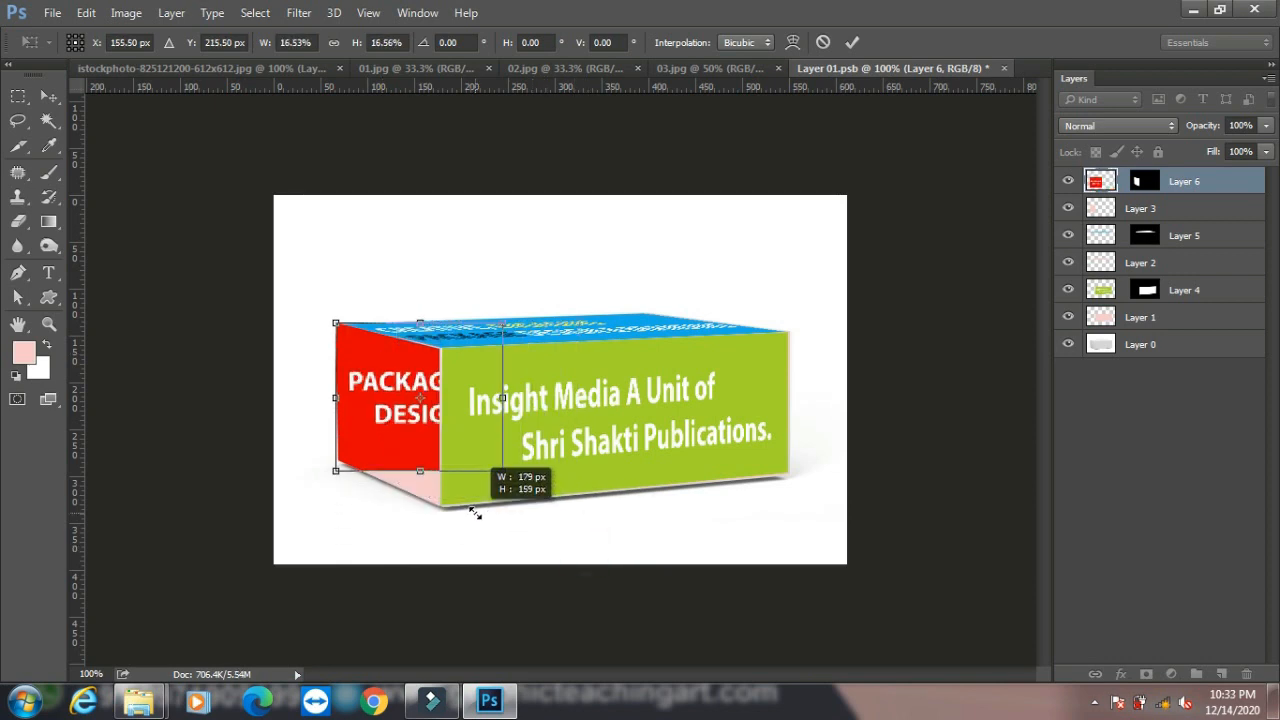
Distort the red artwork so its corners match the side face's perspective, and apply the transform
left_click(126, 14)
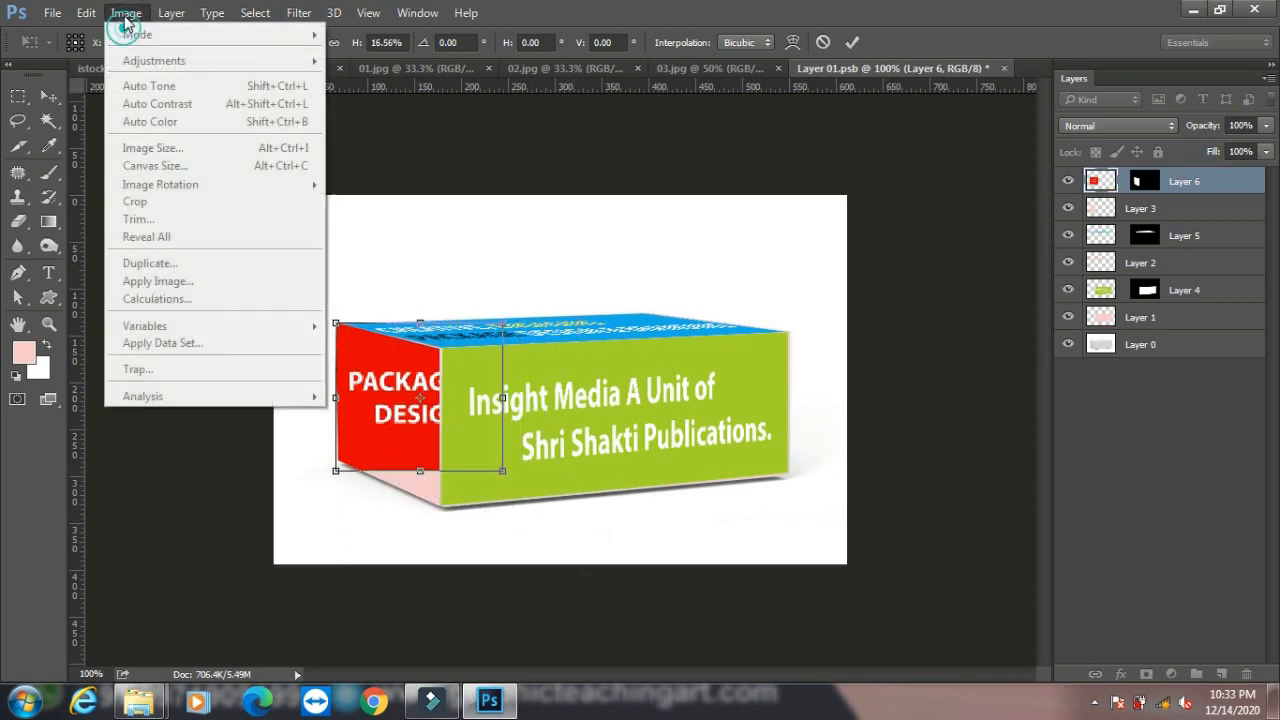
mouse_move(95, 18)
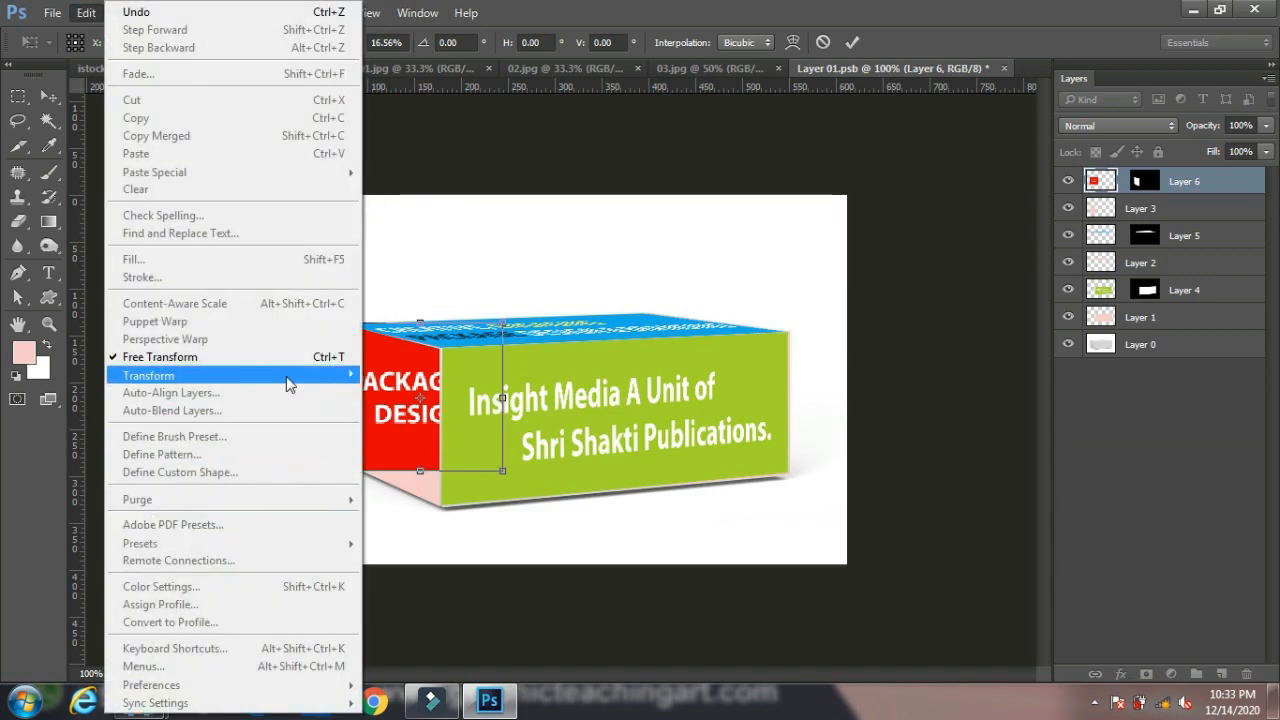
mouse_move(290, 378)
left_click(400, 453)
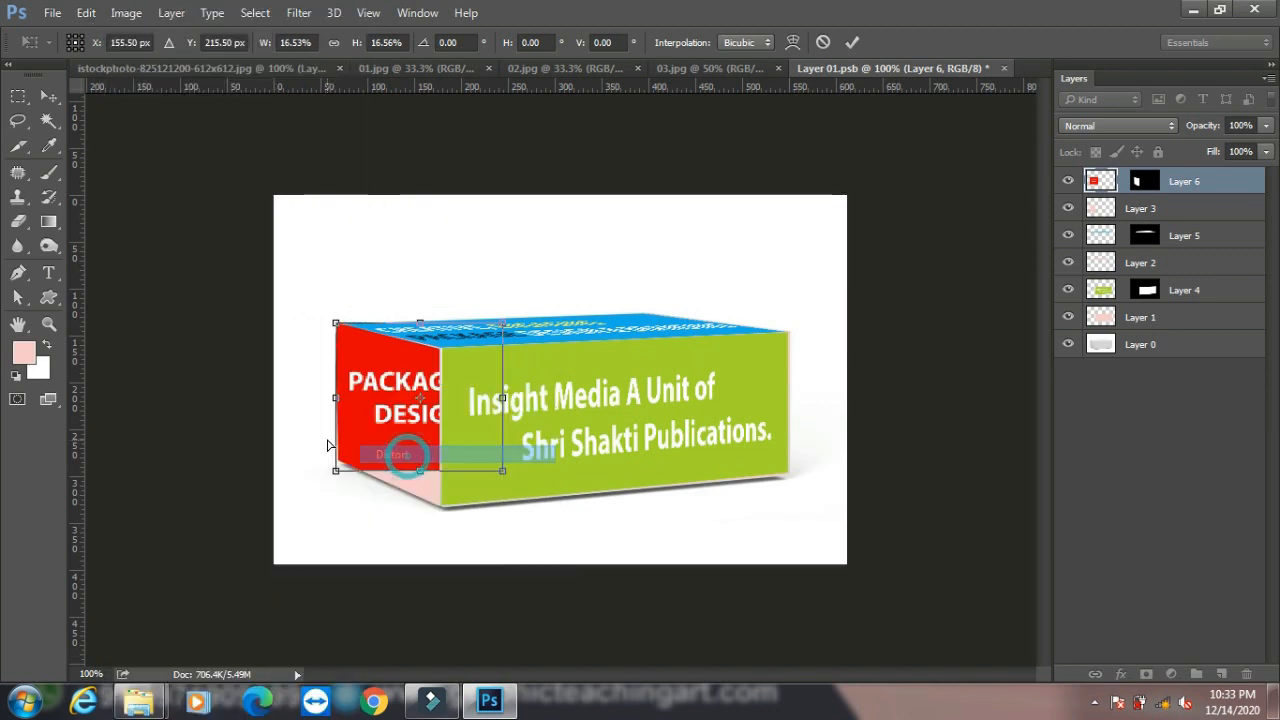
left_click_drag(337, 470, 335, 462)
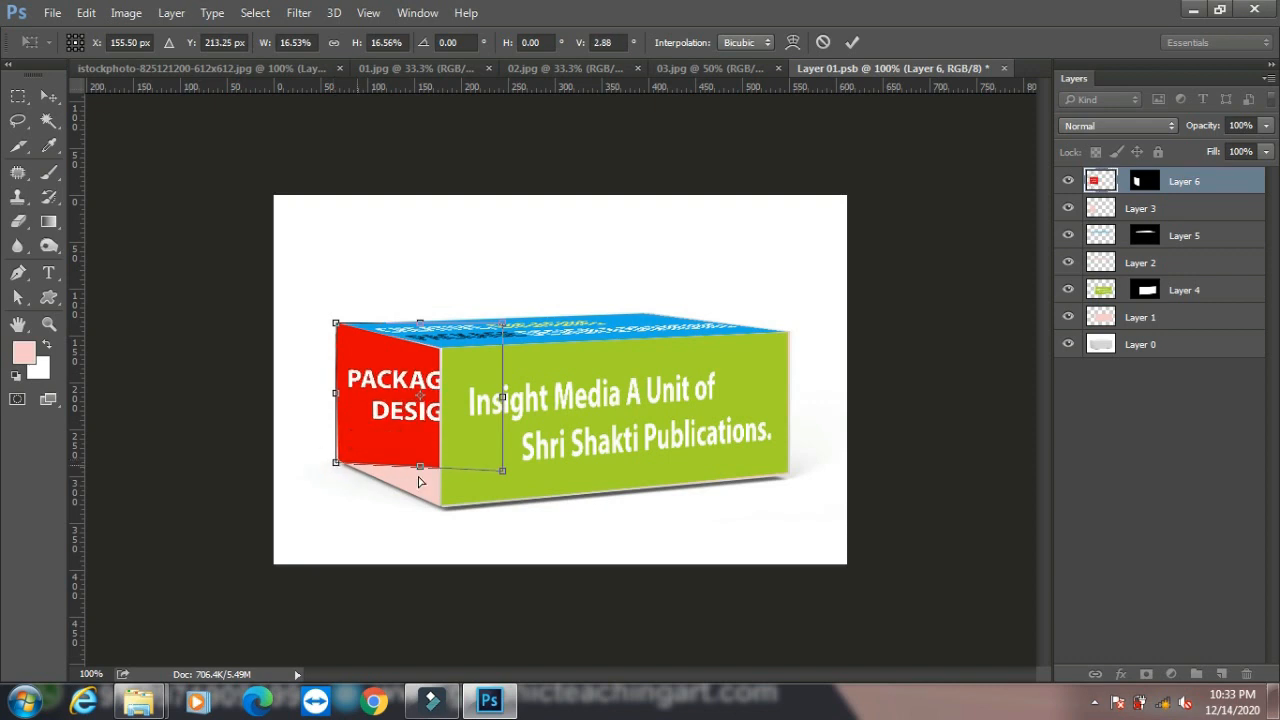
left_click_drag(507, 474, 443, 507)
left_click_drag(505, 326, 441, 348)
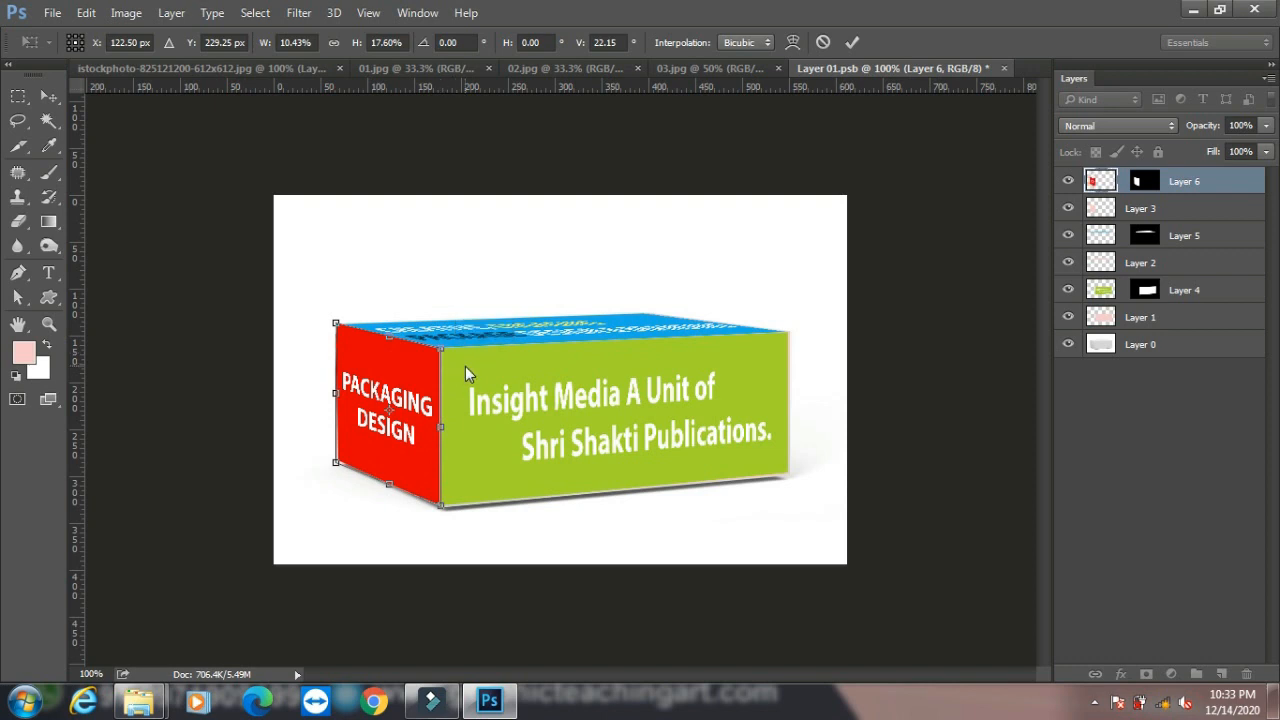
key("Return")
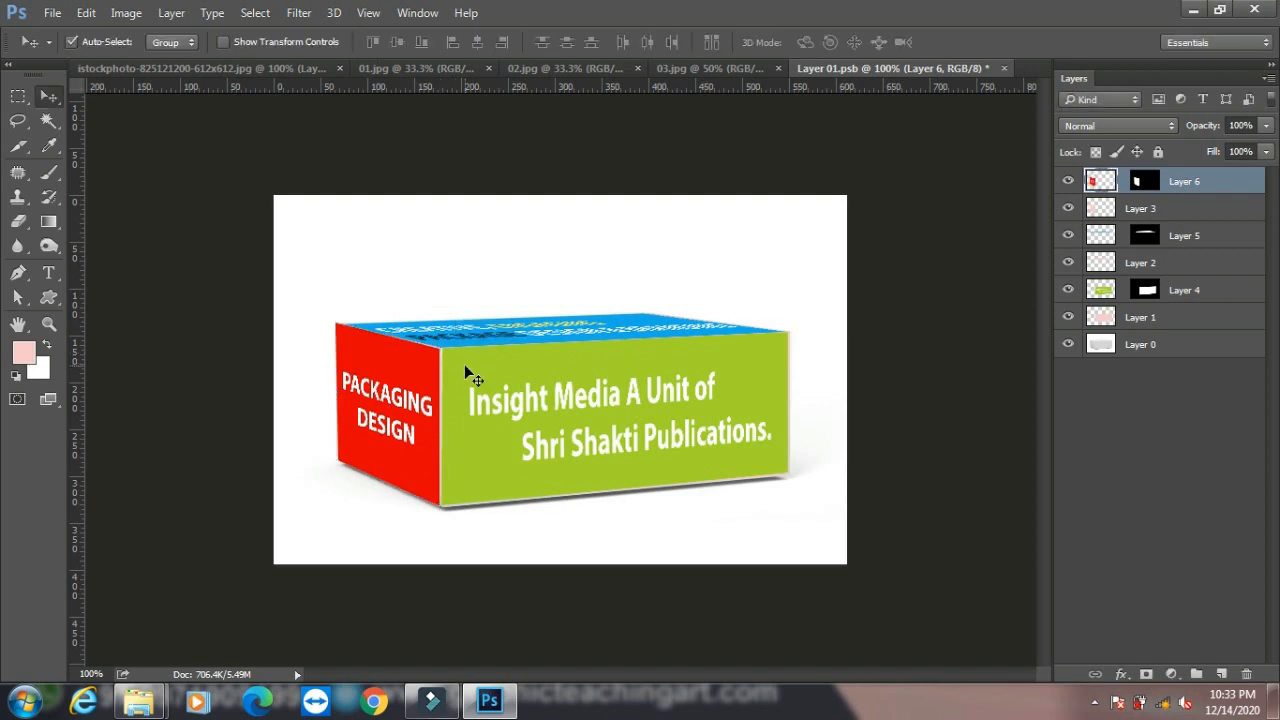
key("ctrl+s")
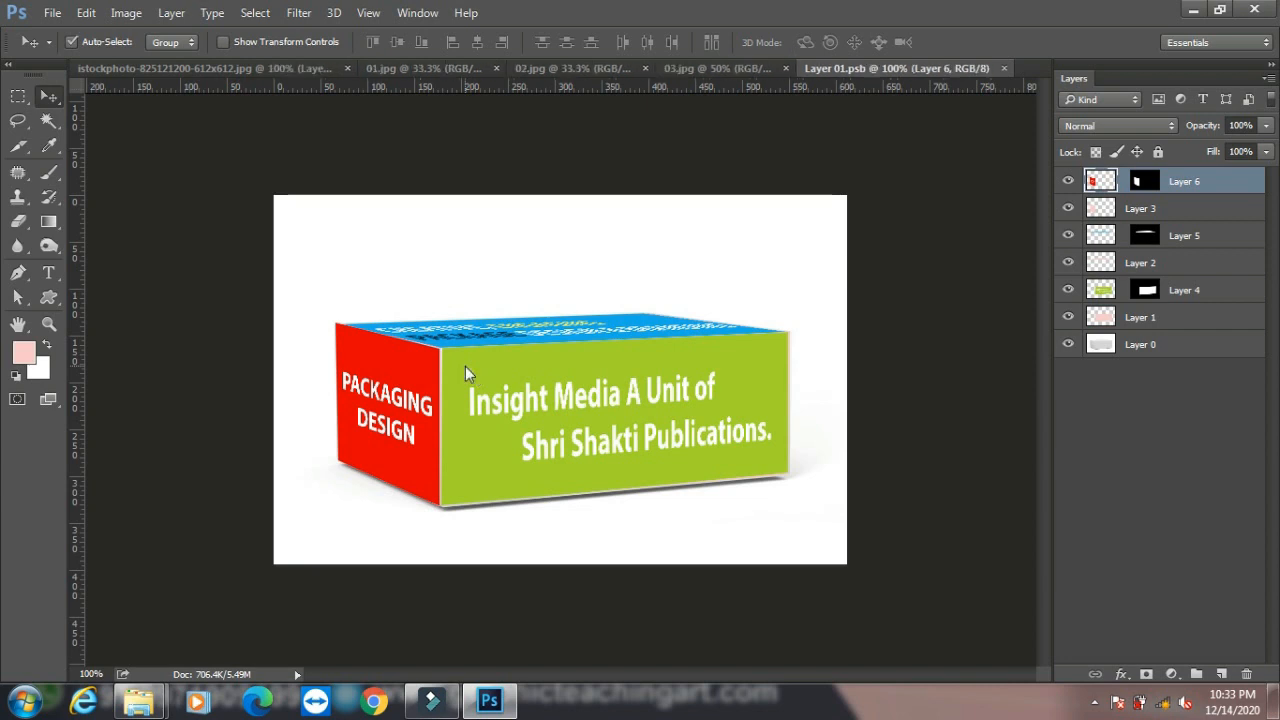
left_click(183, 69)
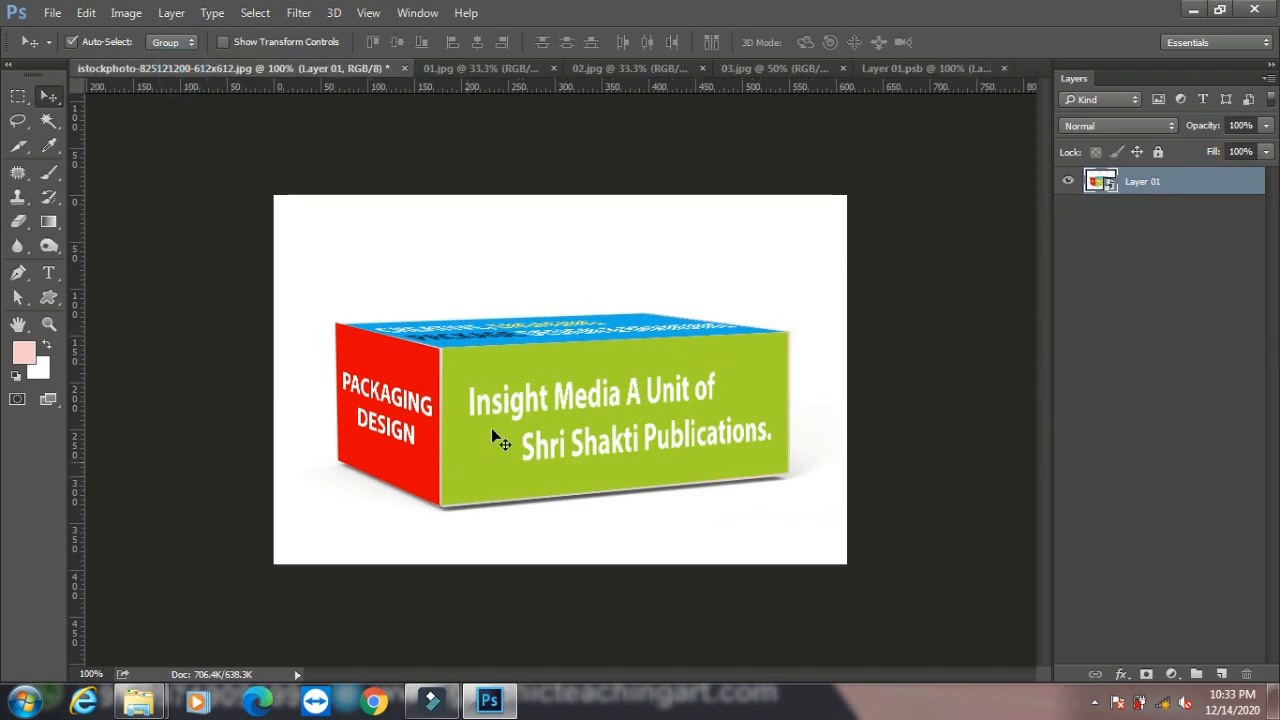
left_click(905, 66)
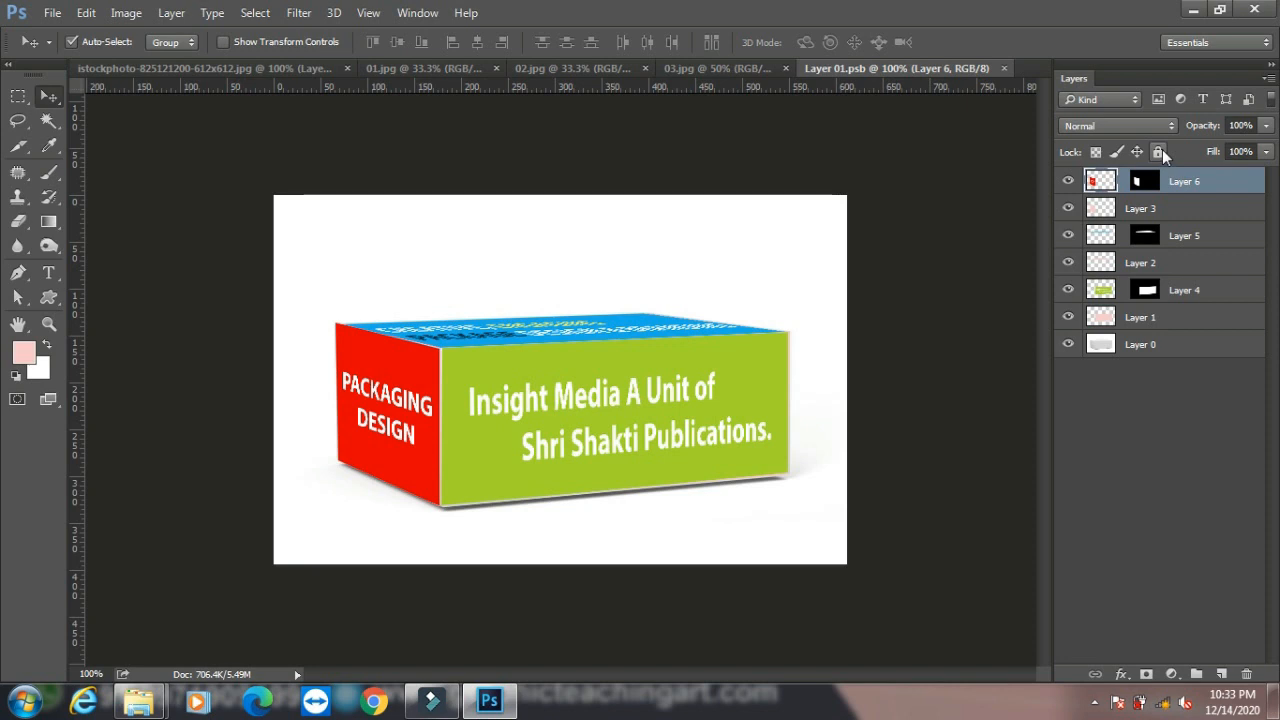
left_click(135, 69)
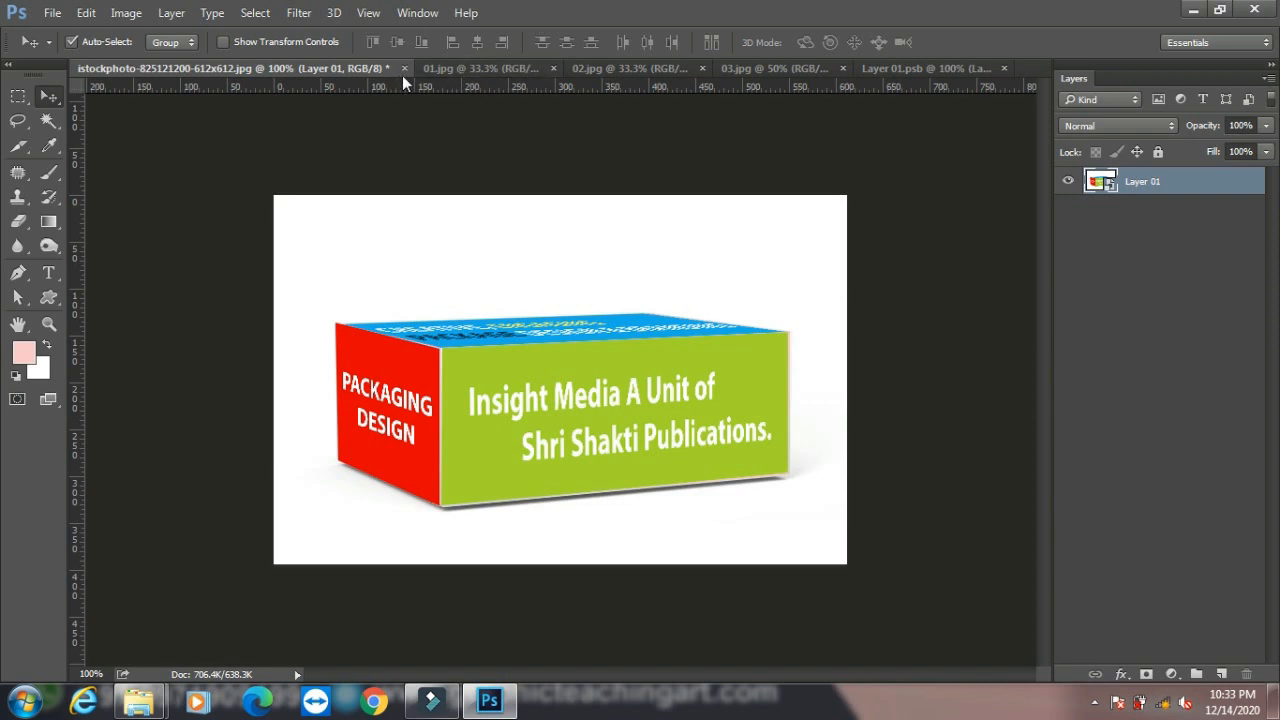
Close all open documents, discarding the unsaved changes to the box image
left_click(48, 14)
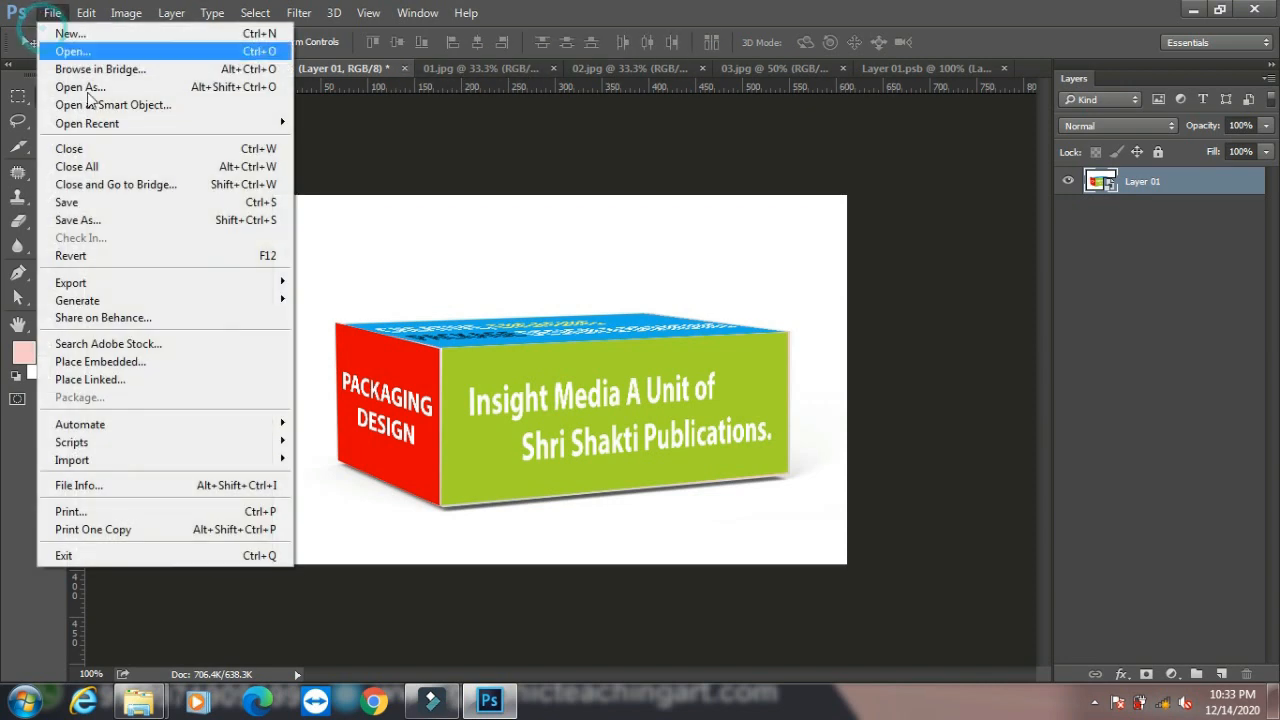
left_click(127, 172)
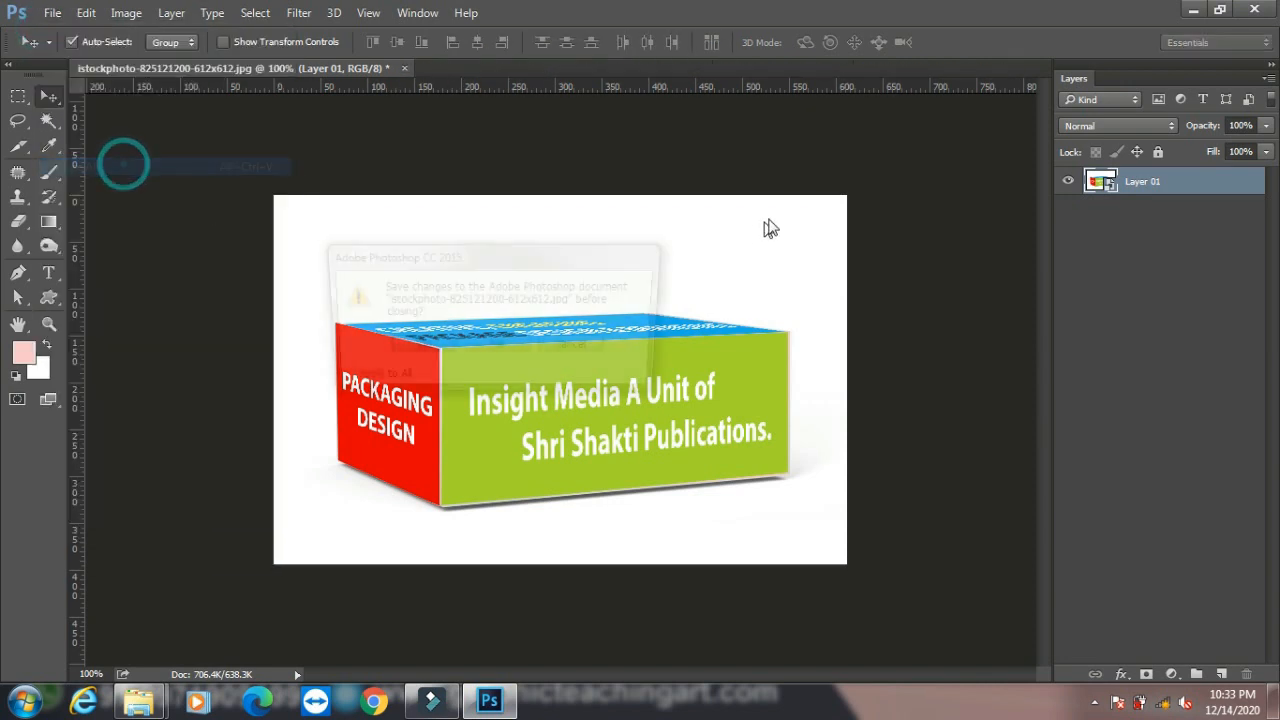
left_click(519, 350)
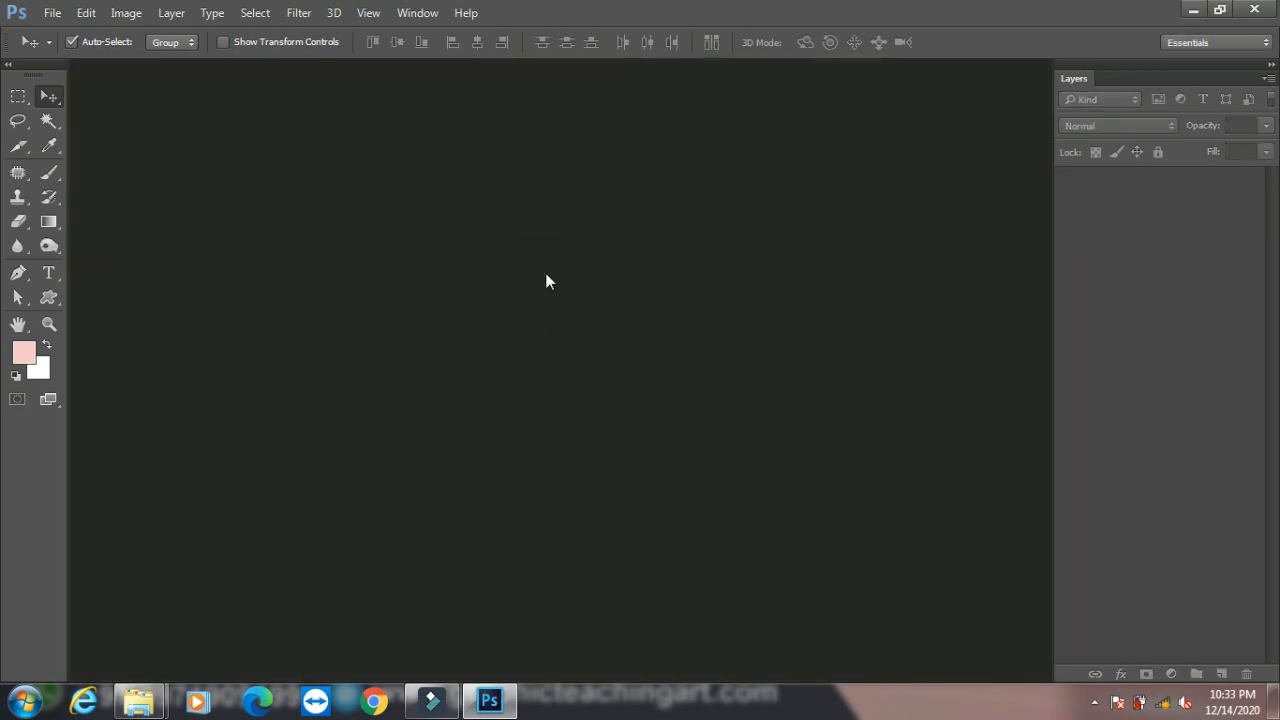
Open the white-cube-square-box-illustration_275806-775 image from the img folder
key("ctrl+o")
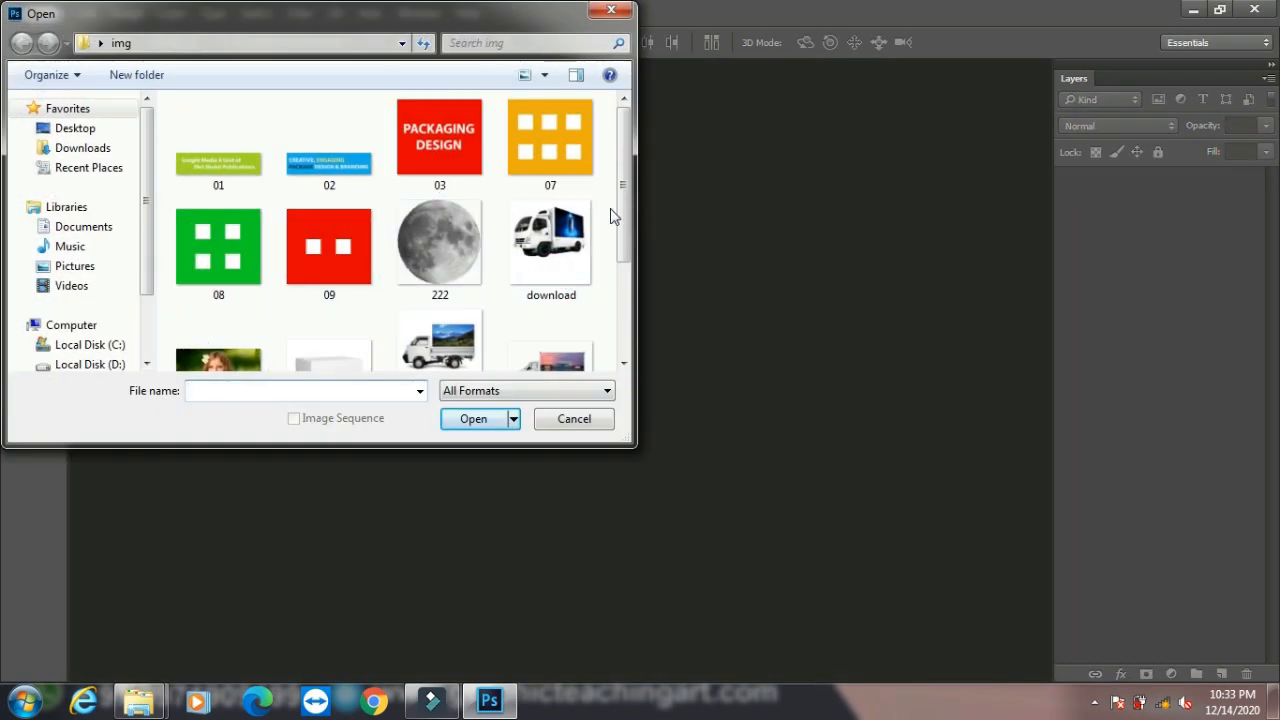
scroll(618, 207, "down", 1)
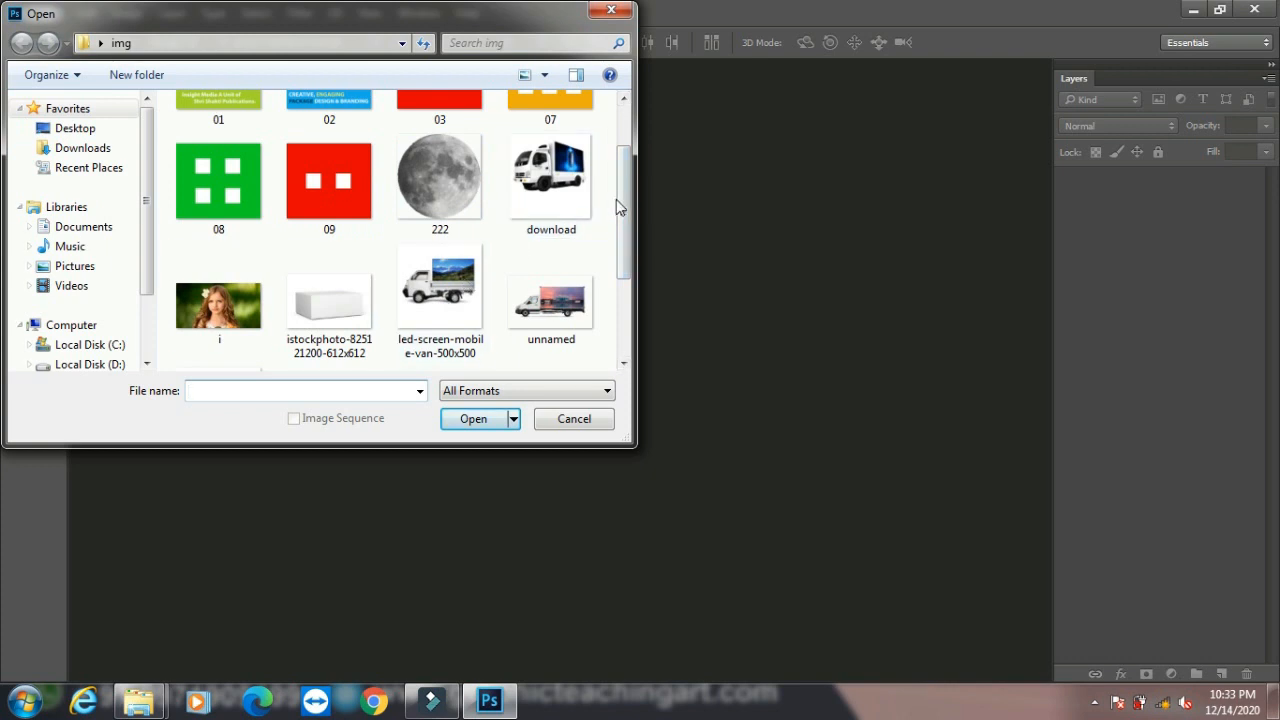
scroll(618, 207, "down", 2)
left_click(218, 290)
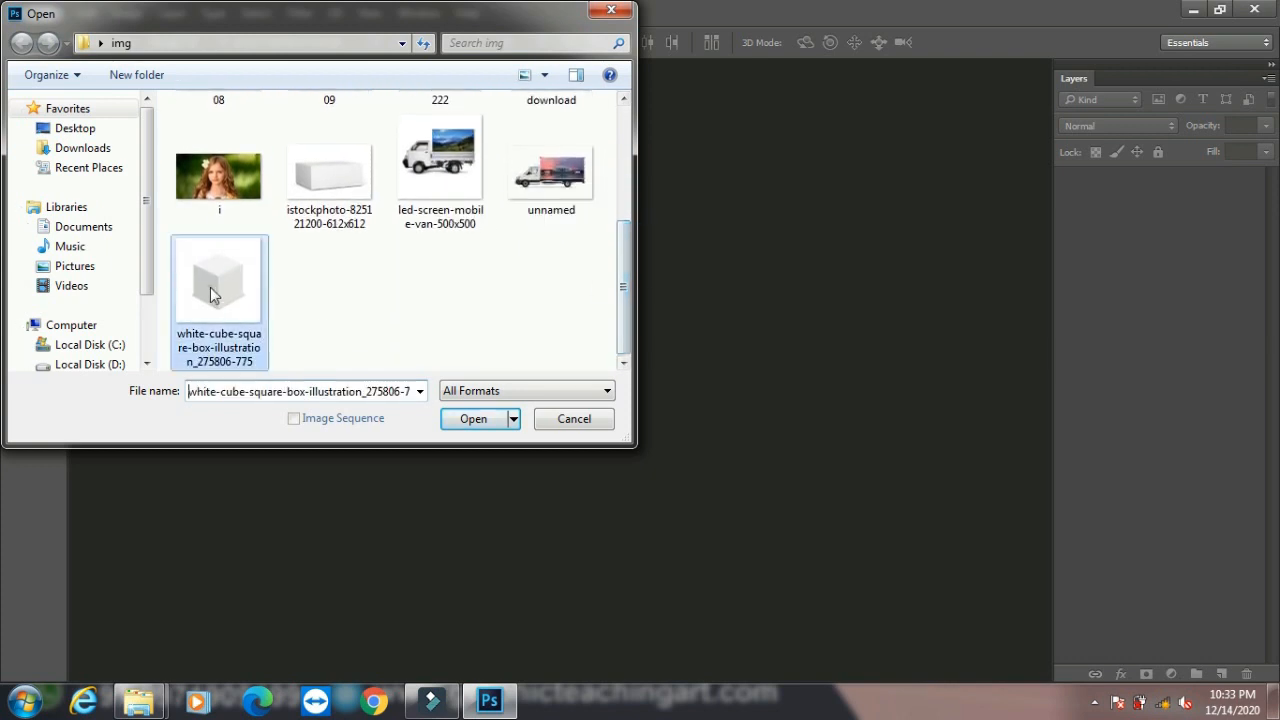
left_click(500, 427)
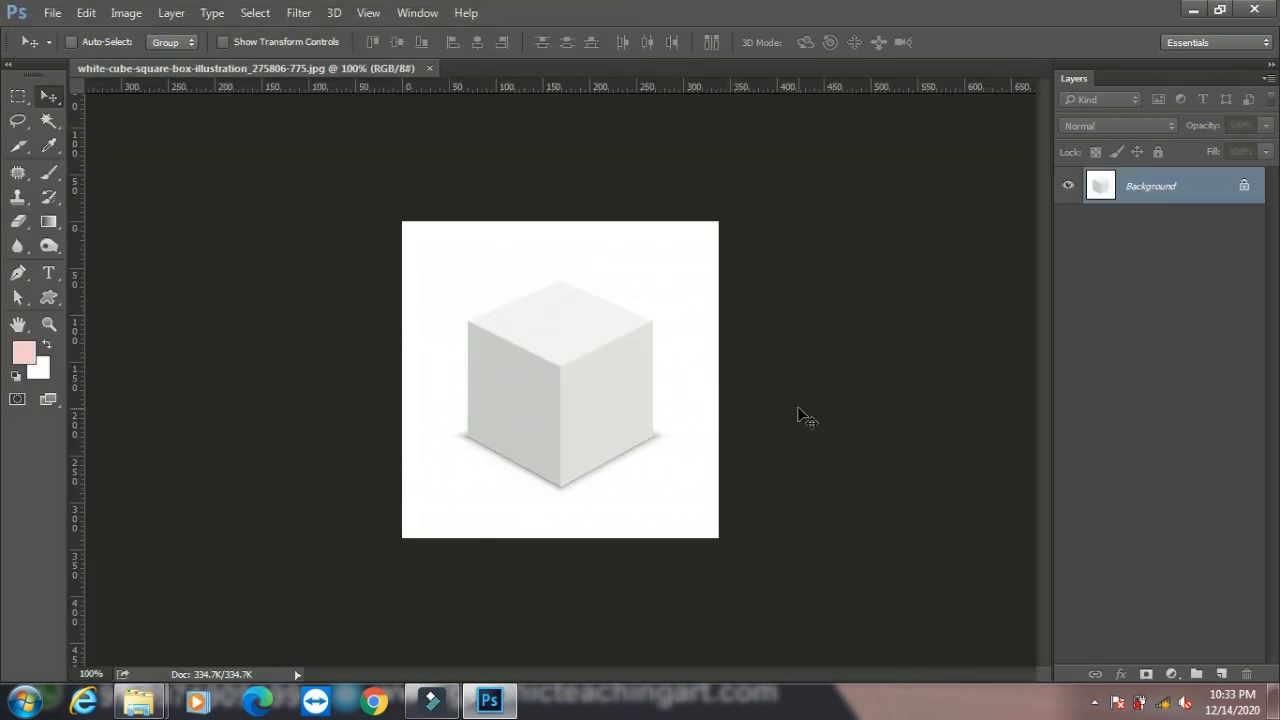
Open the artwork files 07, 08 and 09 together from the img folder
key("ctrl+o")
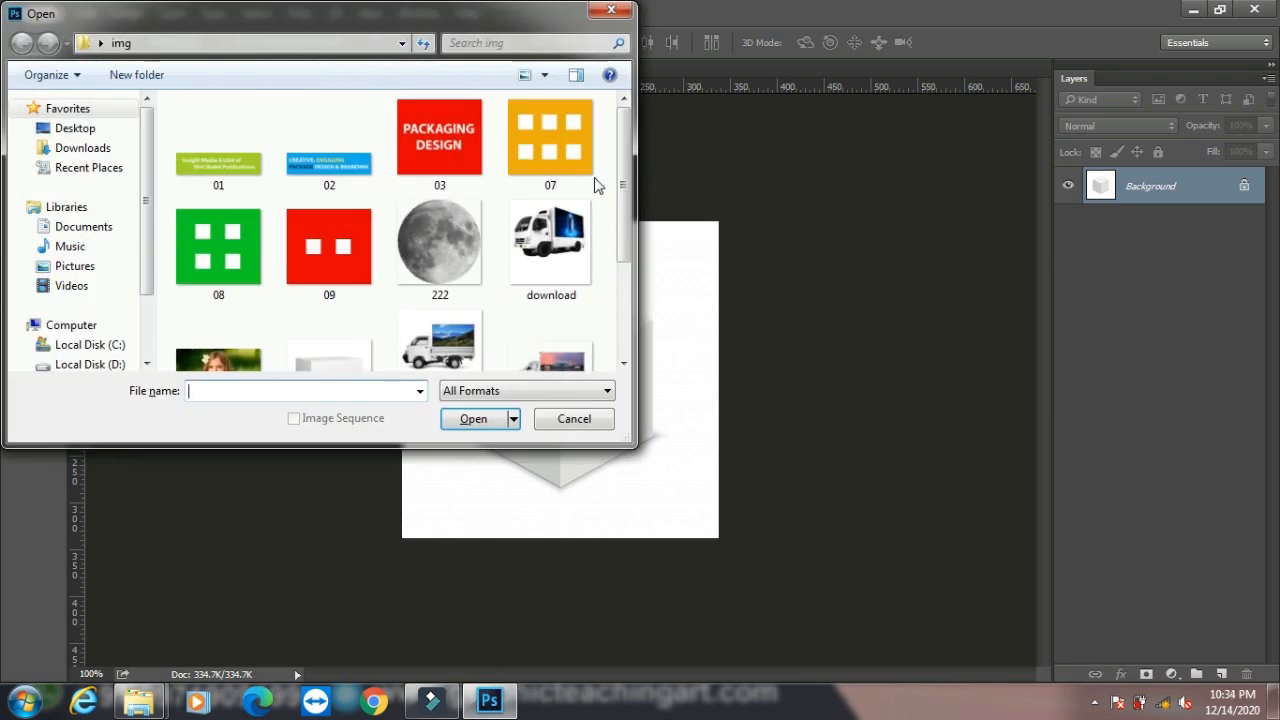
left_click(222, 252)
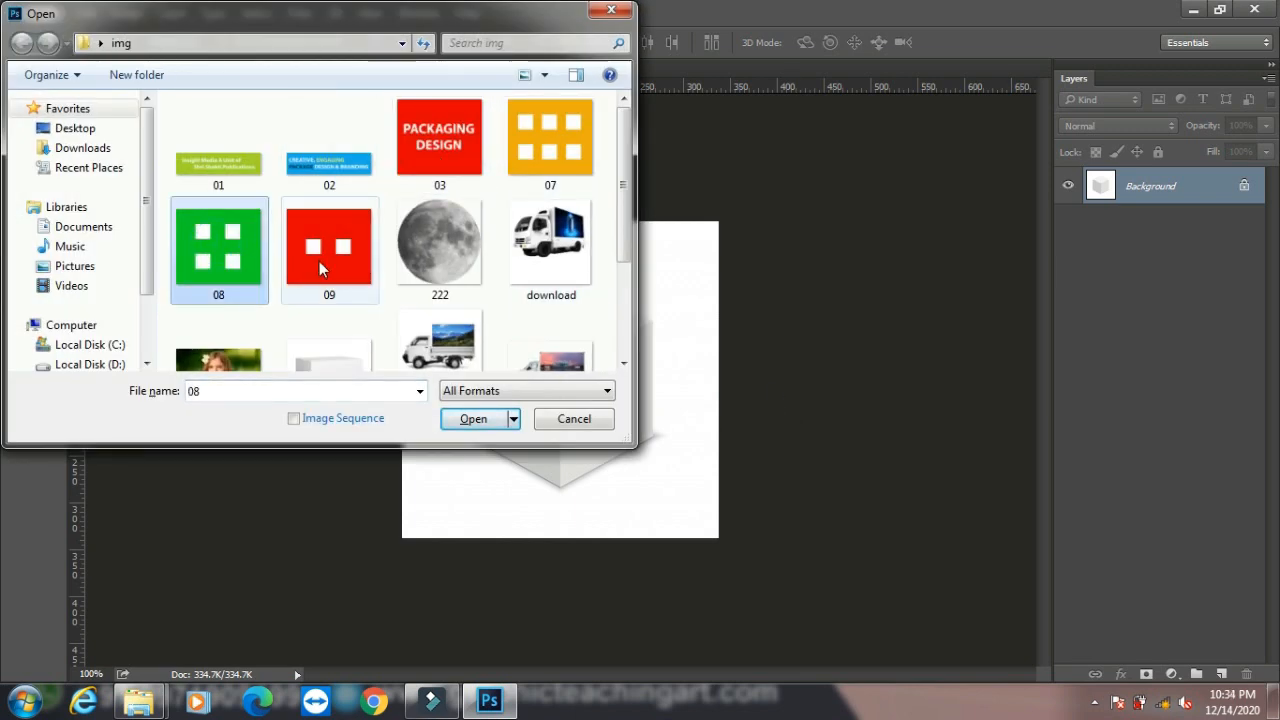
left_click(319, 261, "ctrl")
left_click(532, 171, "ctrl")
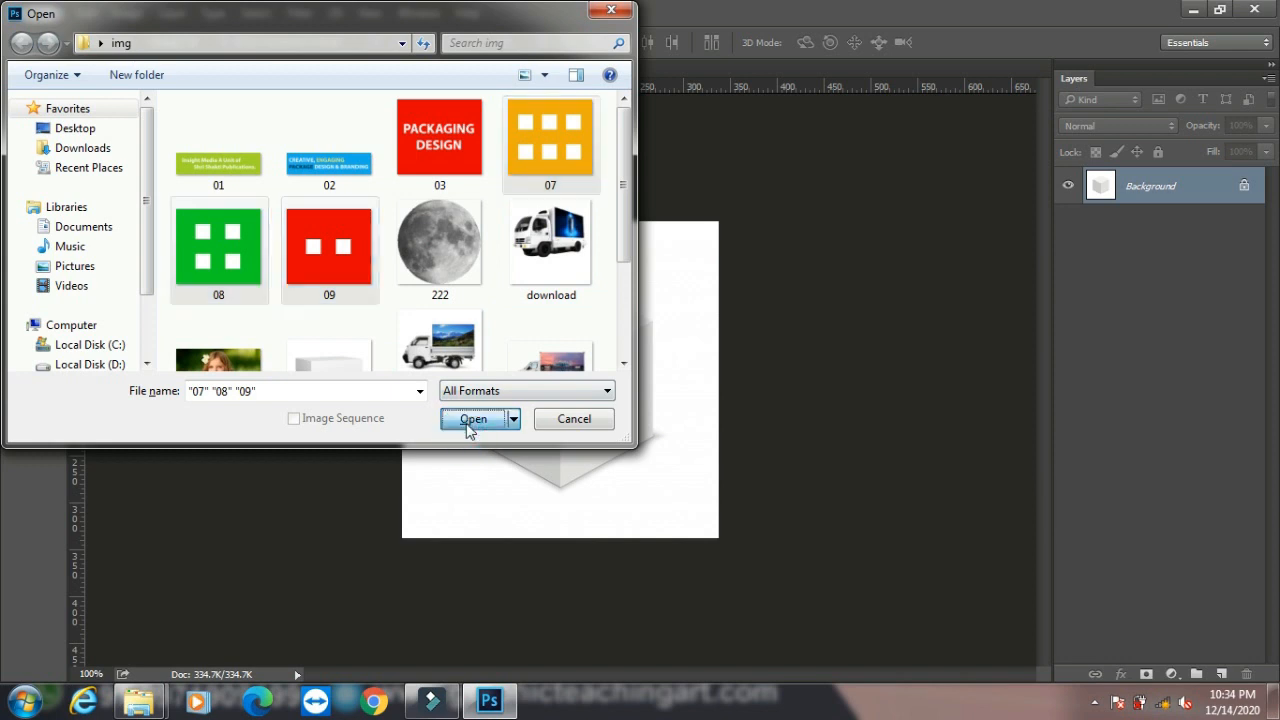
left_click(472, 419)
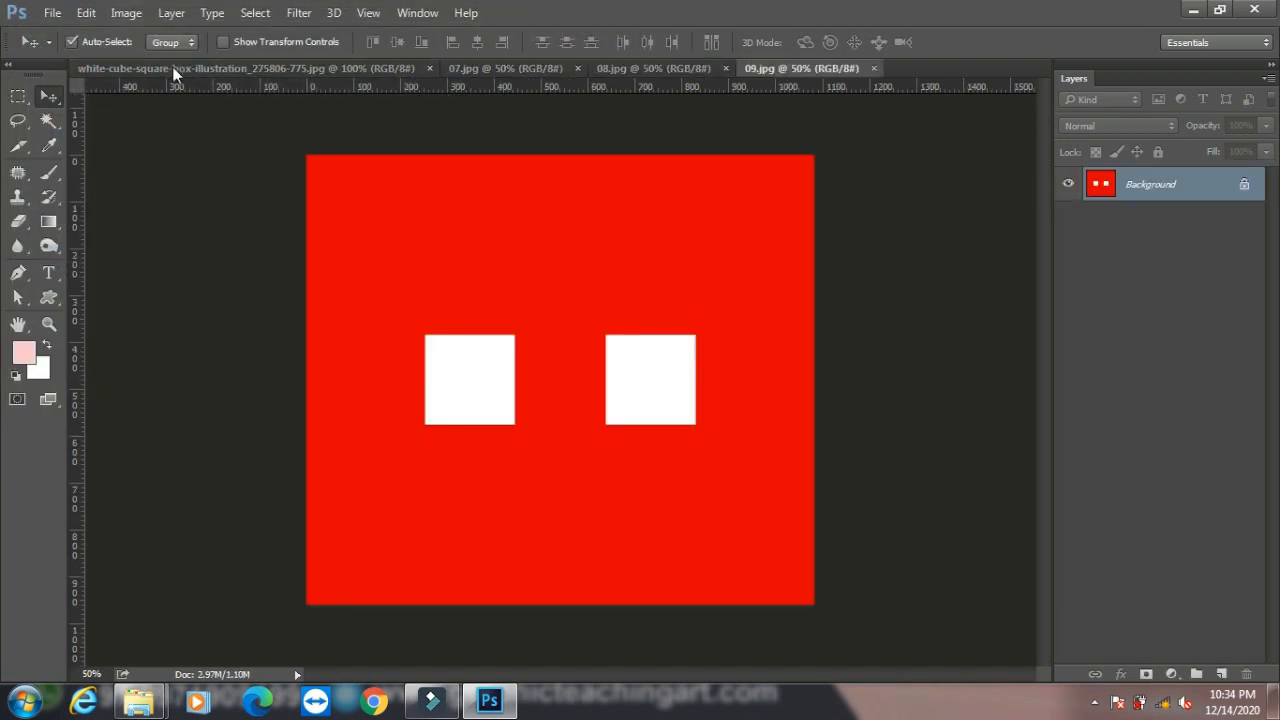
Copy the entire 07.jpg artwork and return to the white cube document
left_click(177, 72)
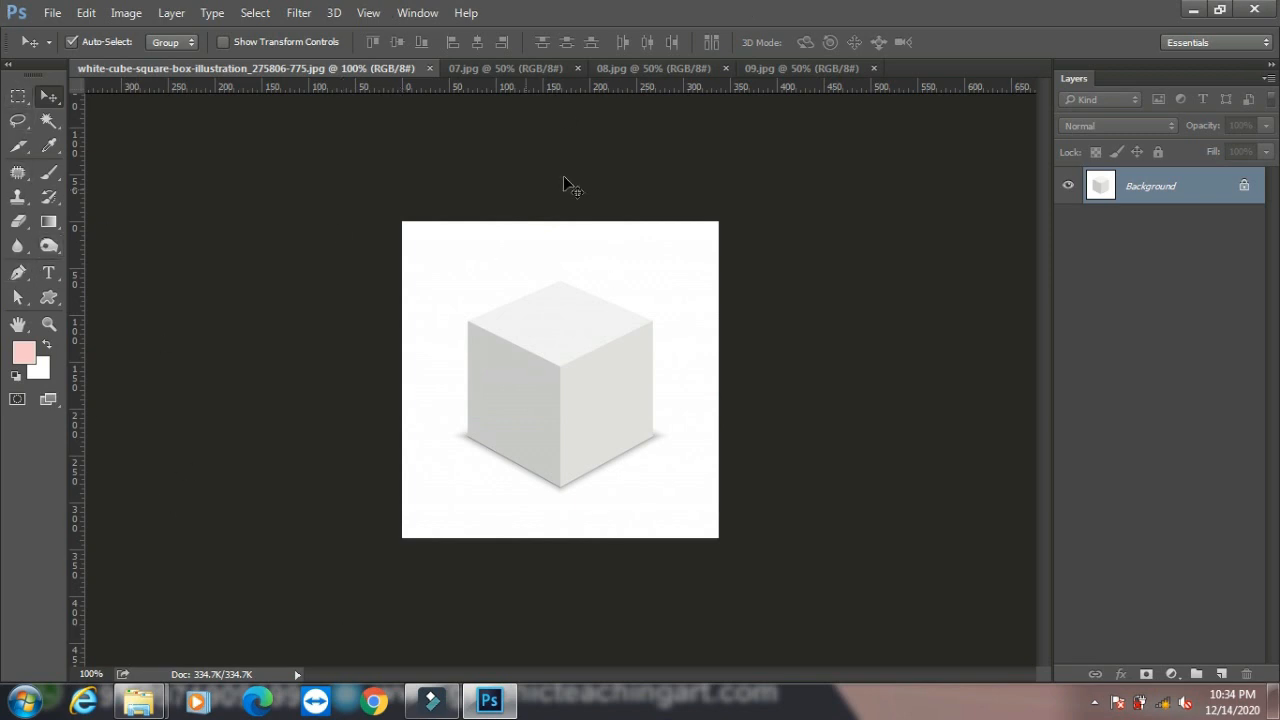
left_click(476, 70)
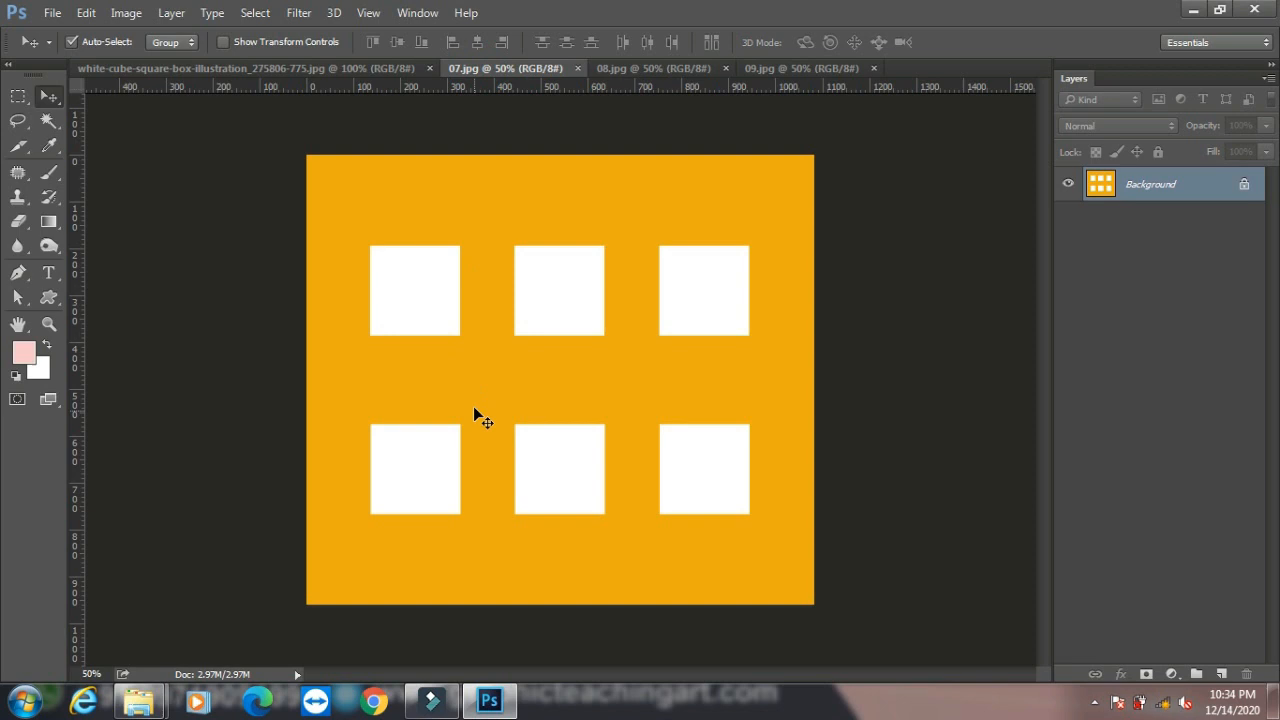
key("ctrl+a")
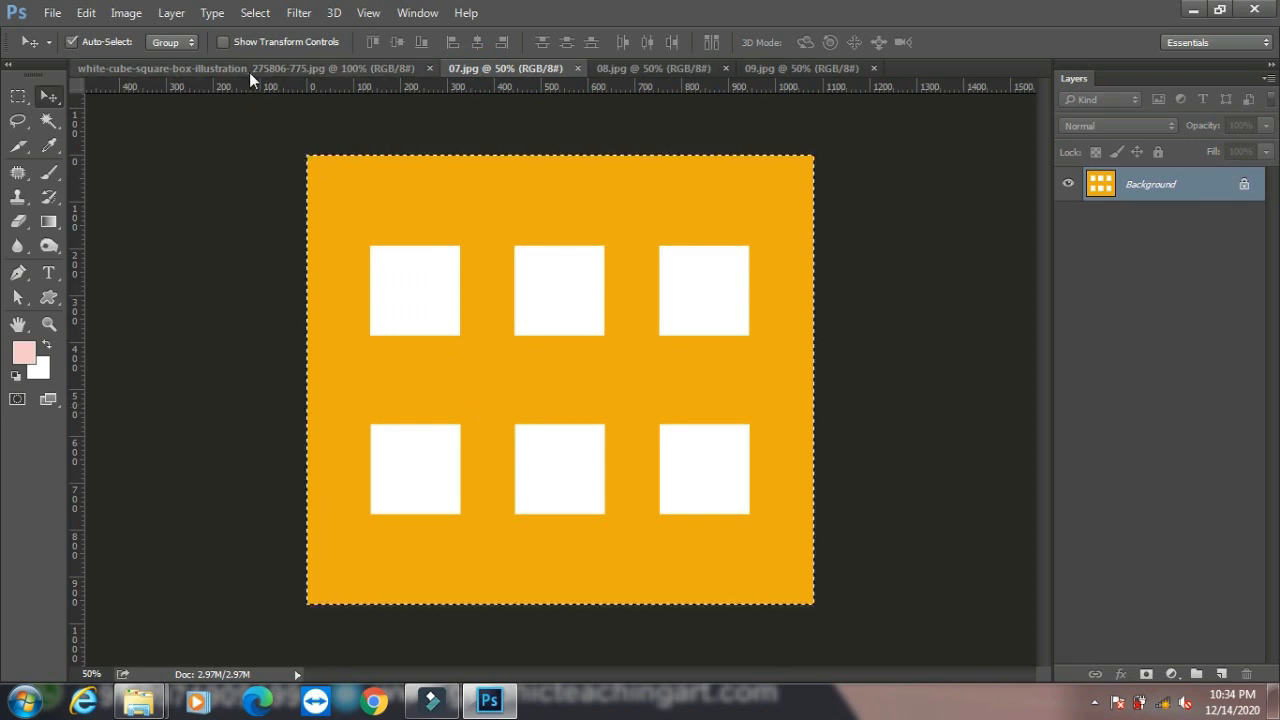
left_click(249, 70)
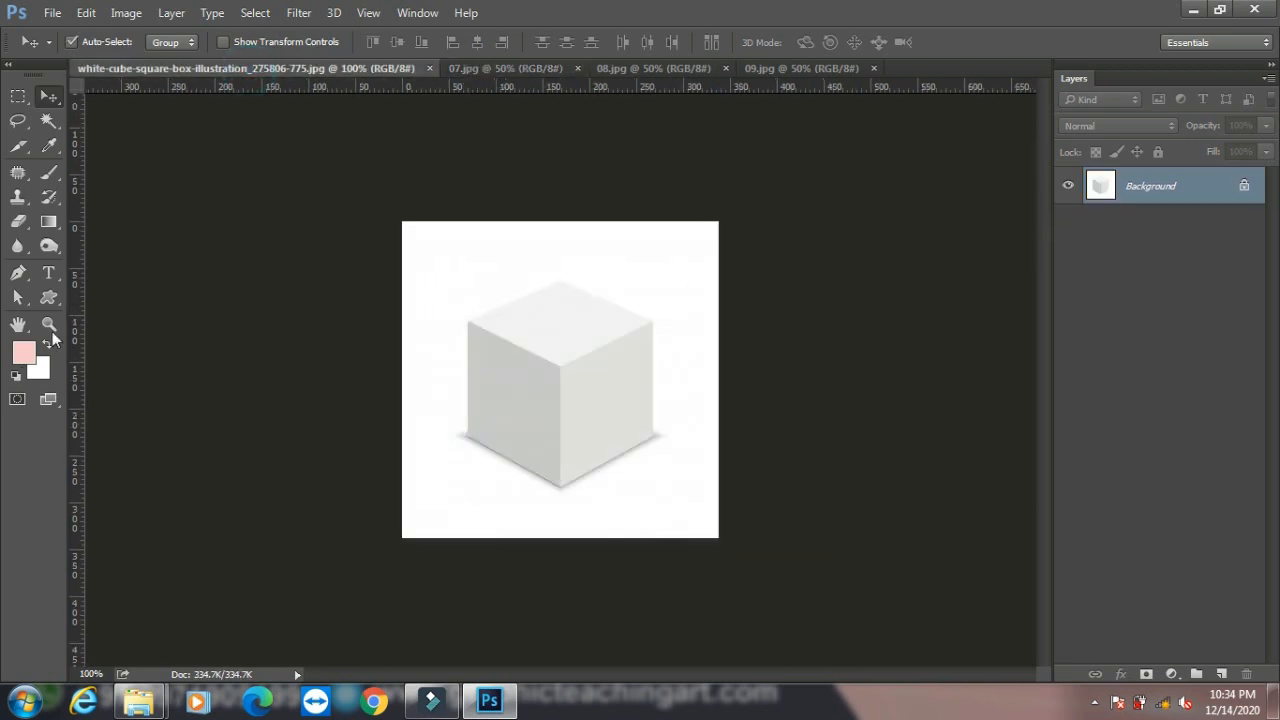
left_click(16, 274)
left_click(468, 322)
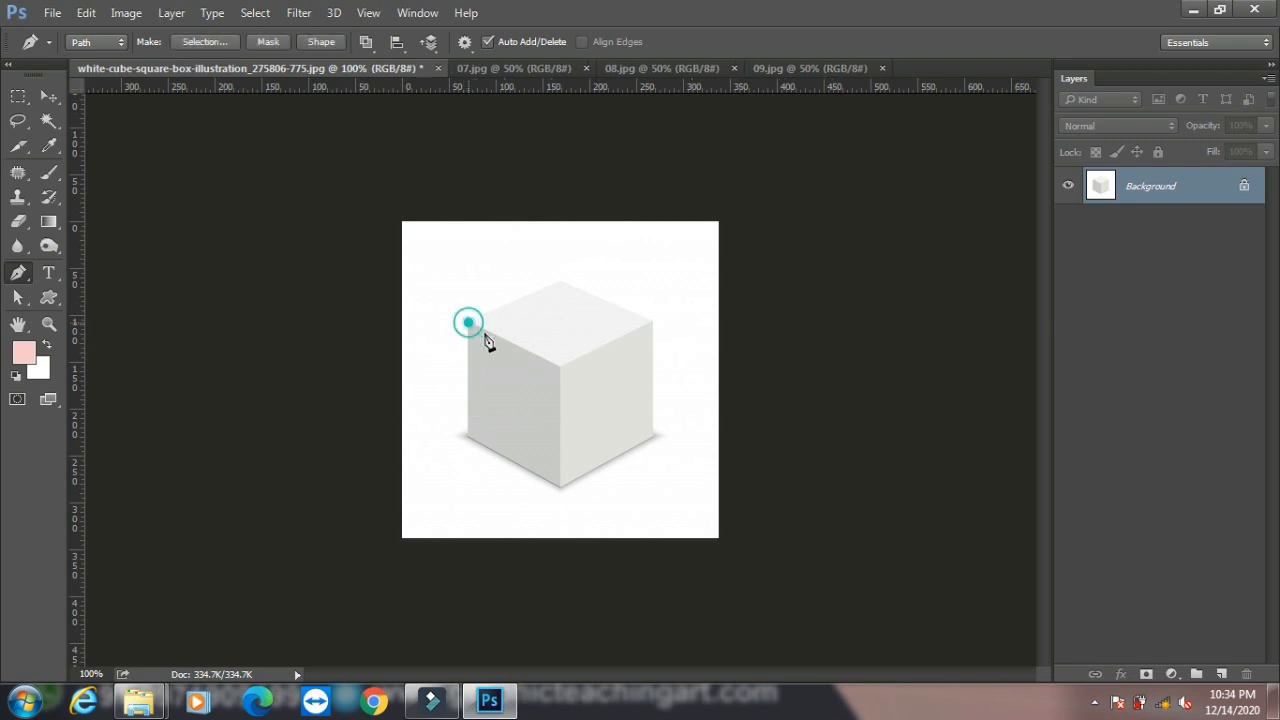
left_click(558, 365)
left_click(558, 486)
left_click(466, 435)
left_click(468, 324)
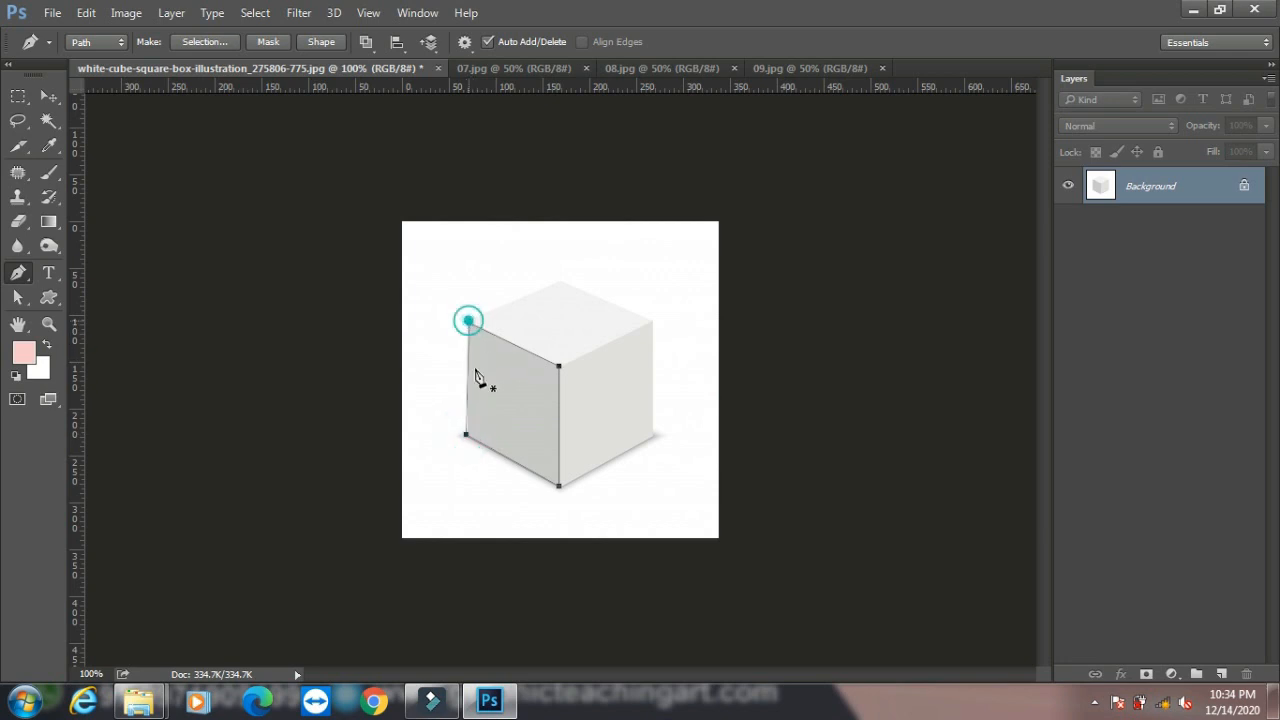
key("ctrl+Return")
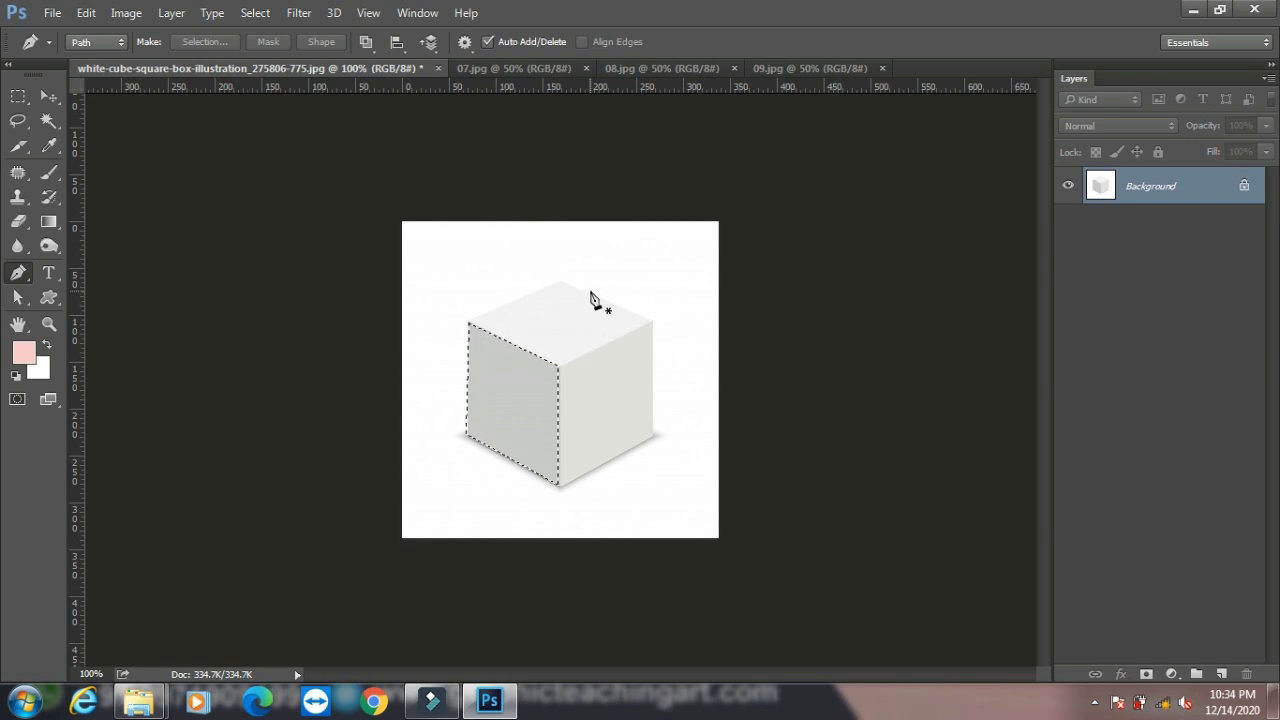
key("ctrl+d")
Convert the cube's Background layer to a smart object and open its contents for editing
left_click(182, 14)
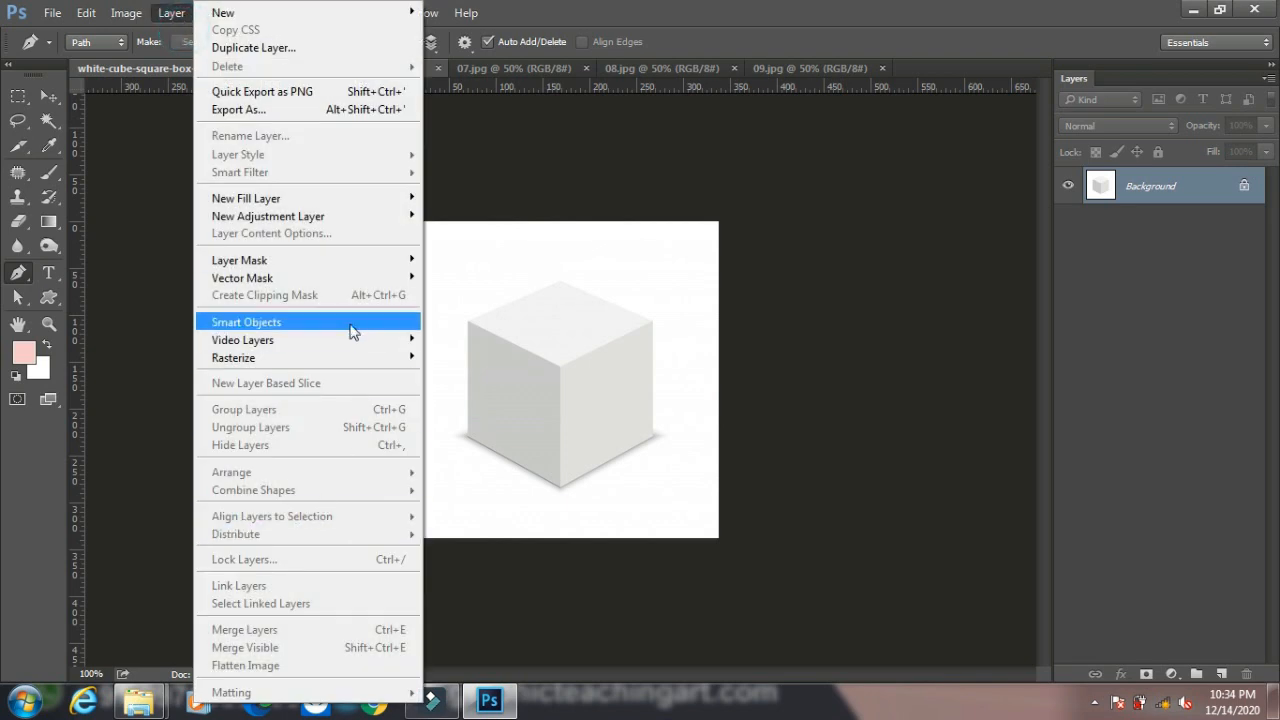
mouse_move(356, 330)
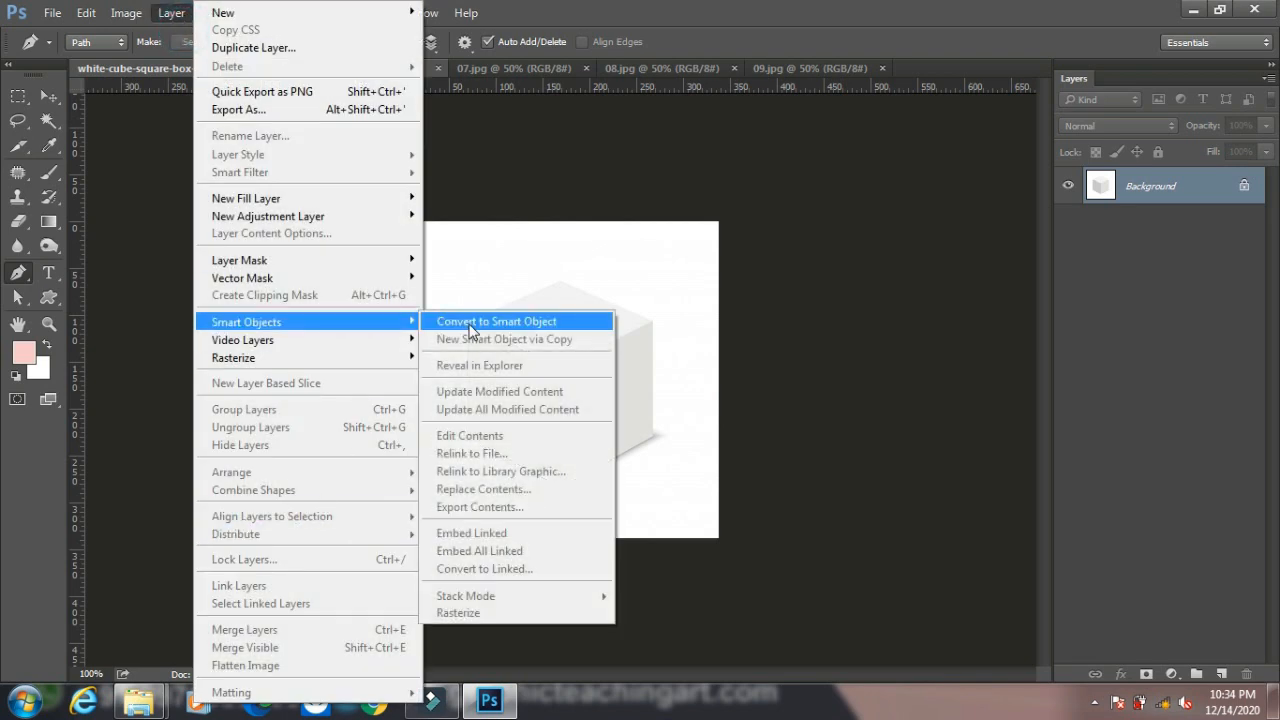
left_click(470, 323)
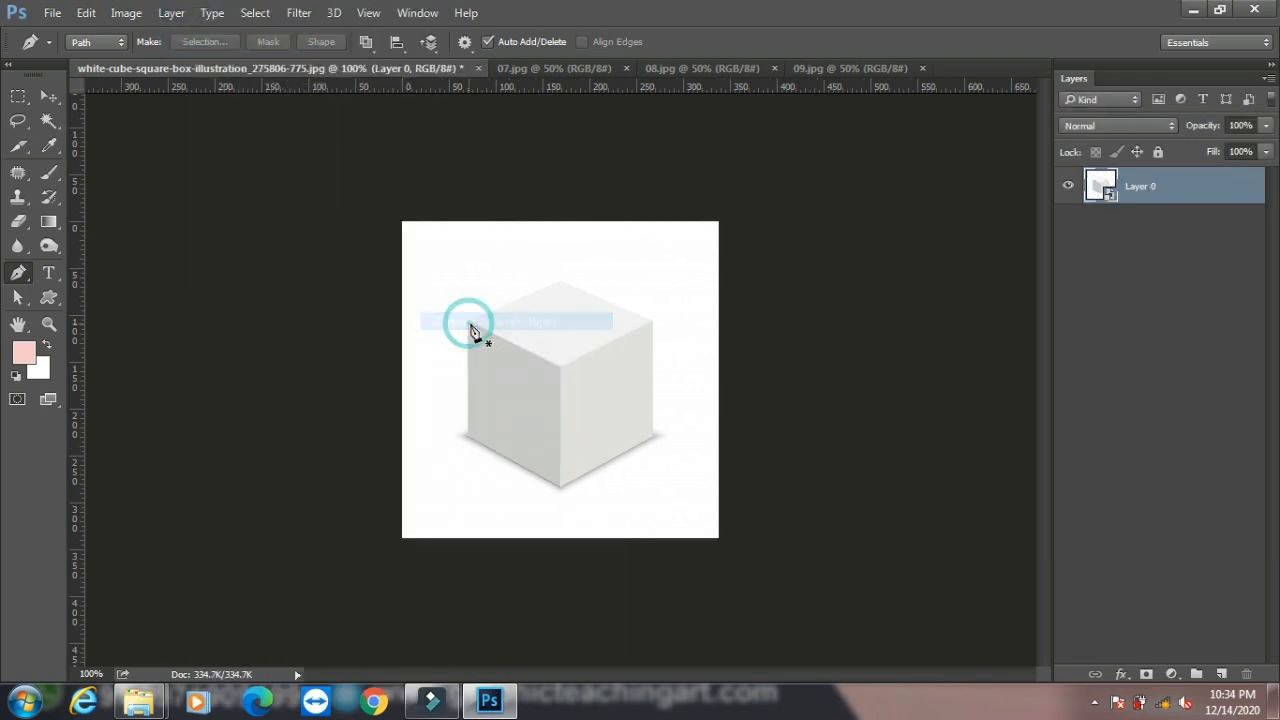
double_click(1110, 192)
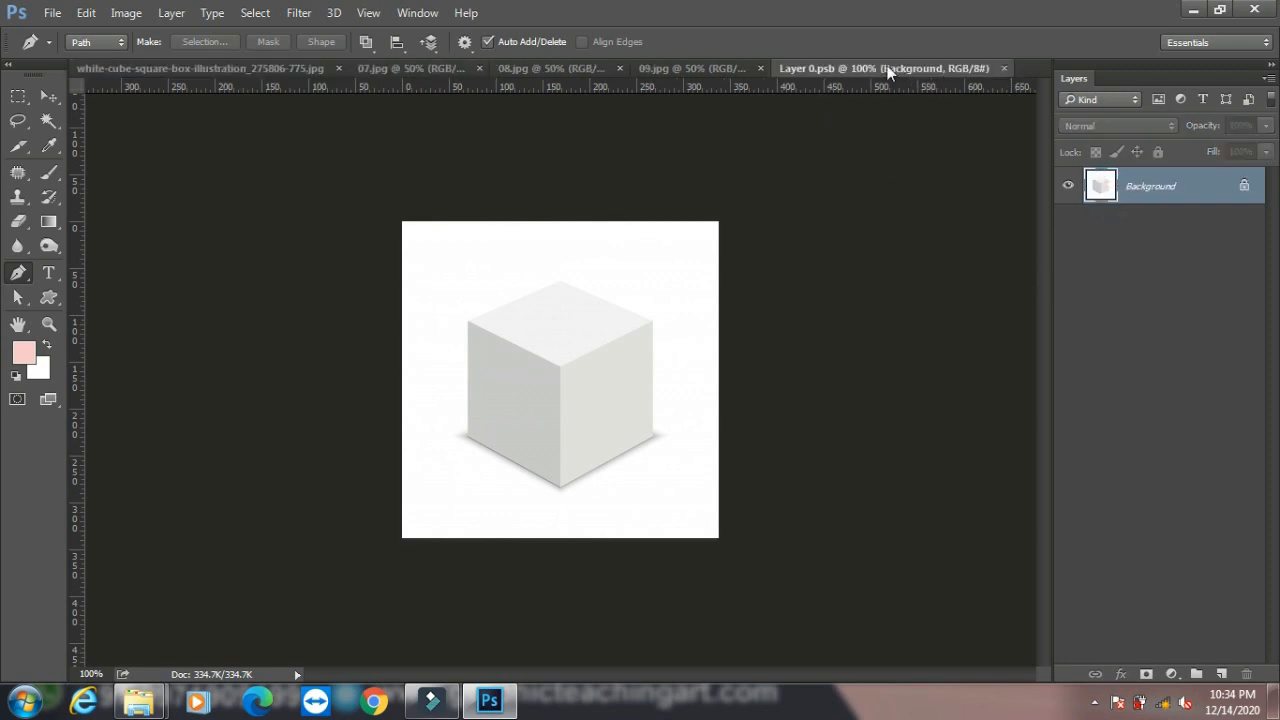
Outline the cube's left face with a closed four-corner Pen path and turn it into a selection
left_click(469, 324)
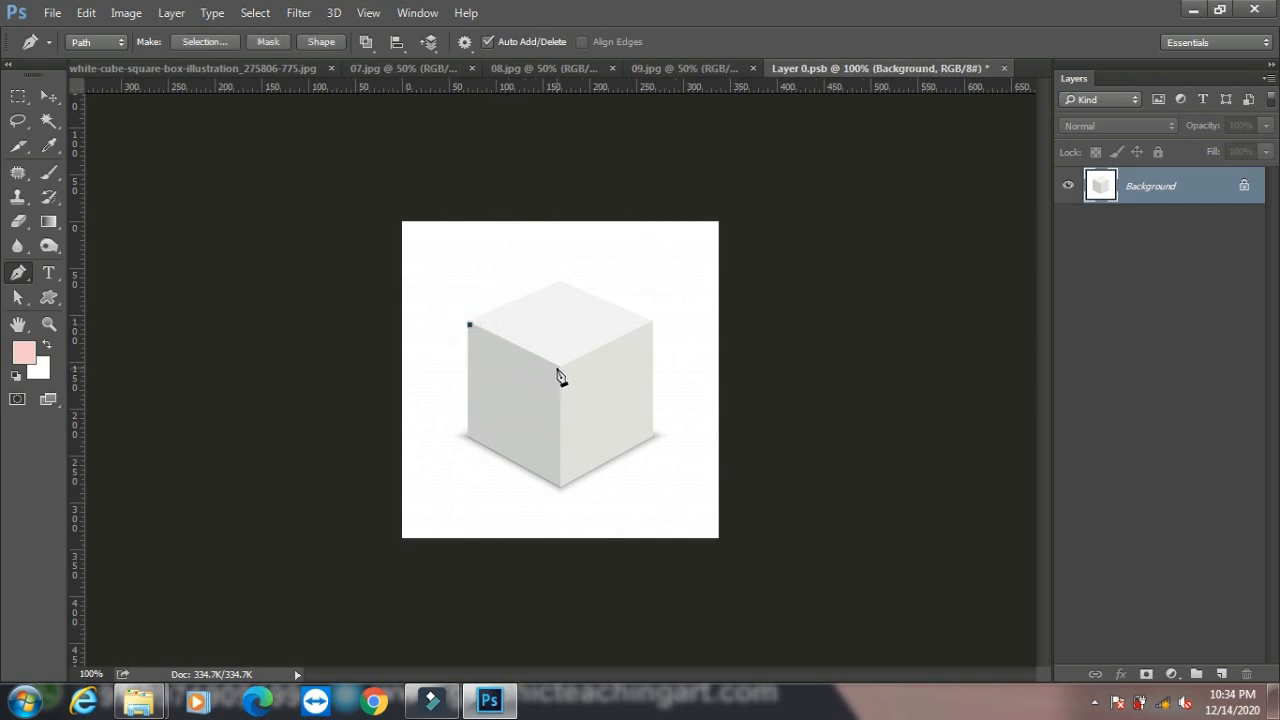
left_click(561, 487)
left_click(465, 437)
left_click(469, 324)
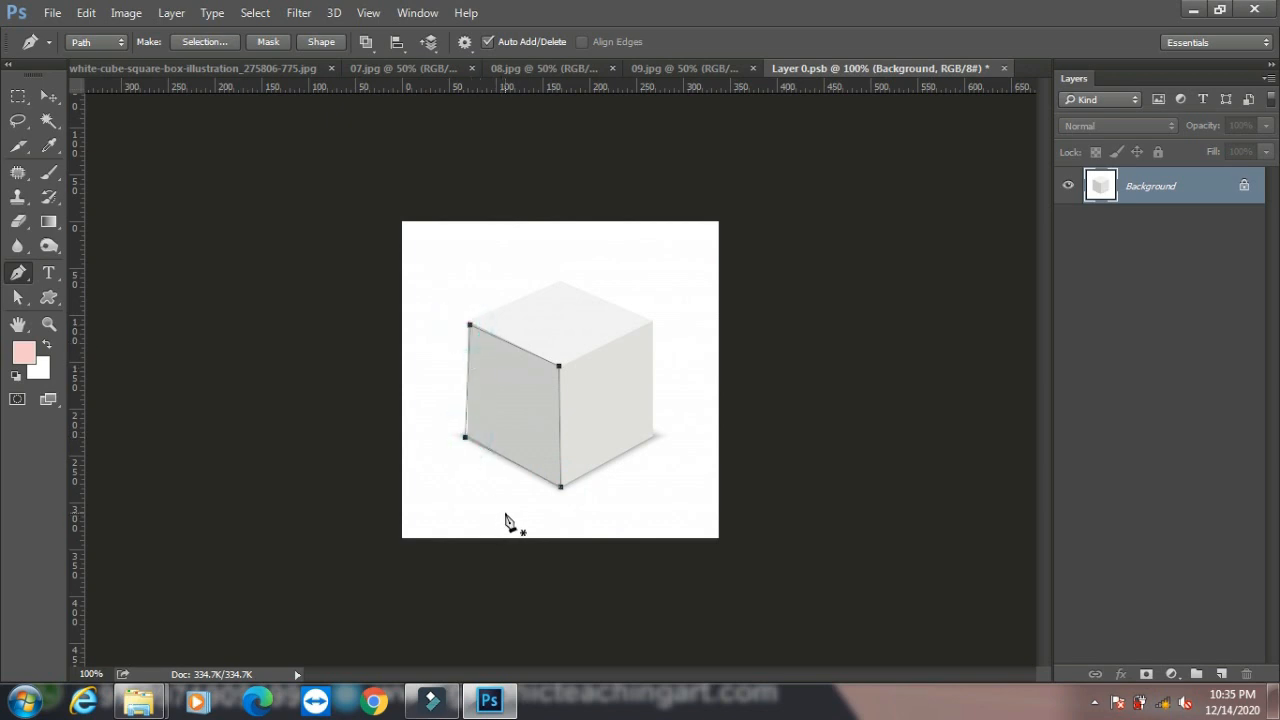
key("ctrl+Return")
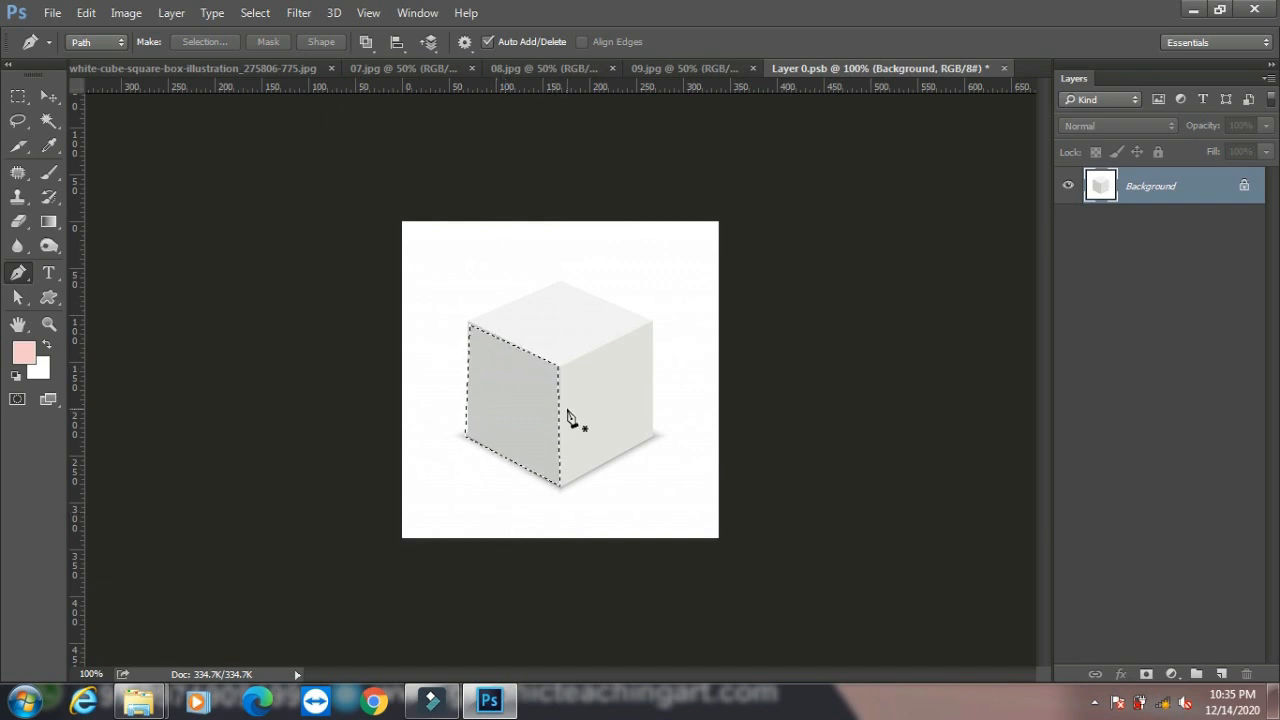
Restore the path, nudge its lower-left anchor inward to the cube's corner with Direct Selection, and reload it as a selection
key("ctrl+z")
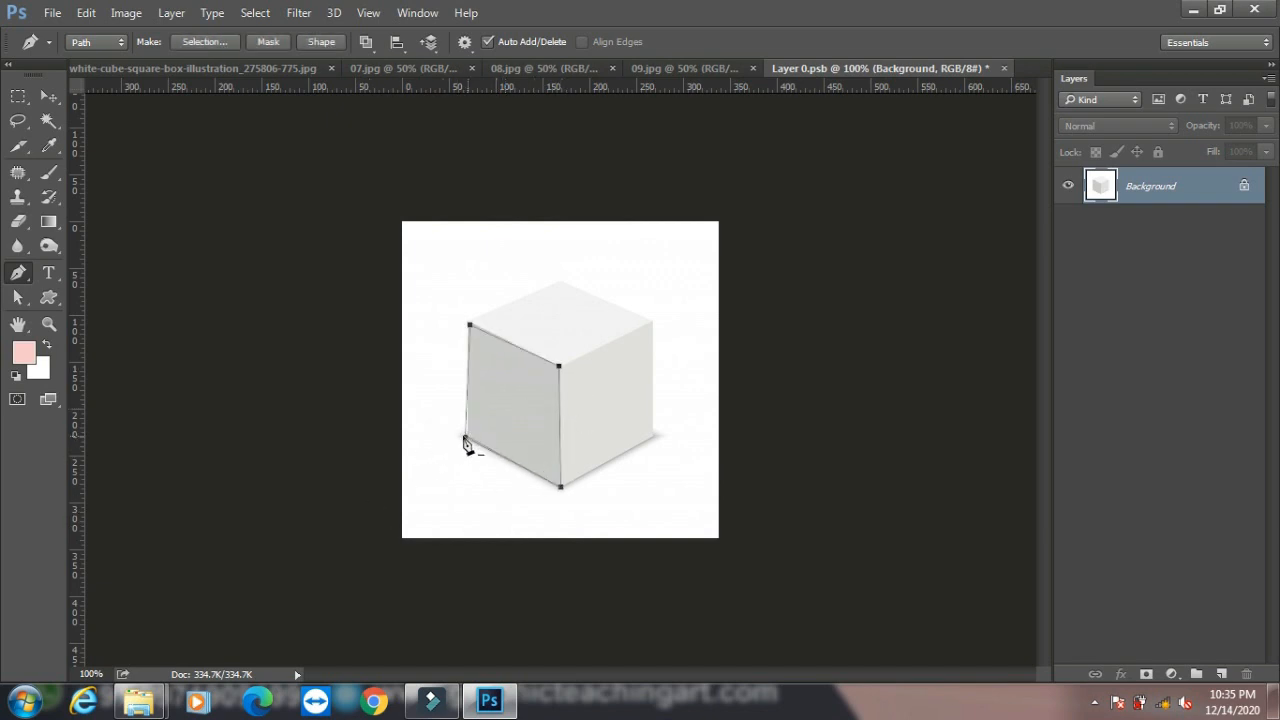
left_click(20, 300)
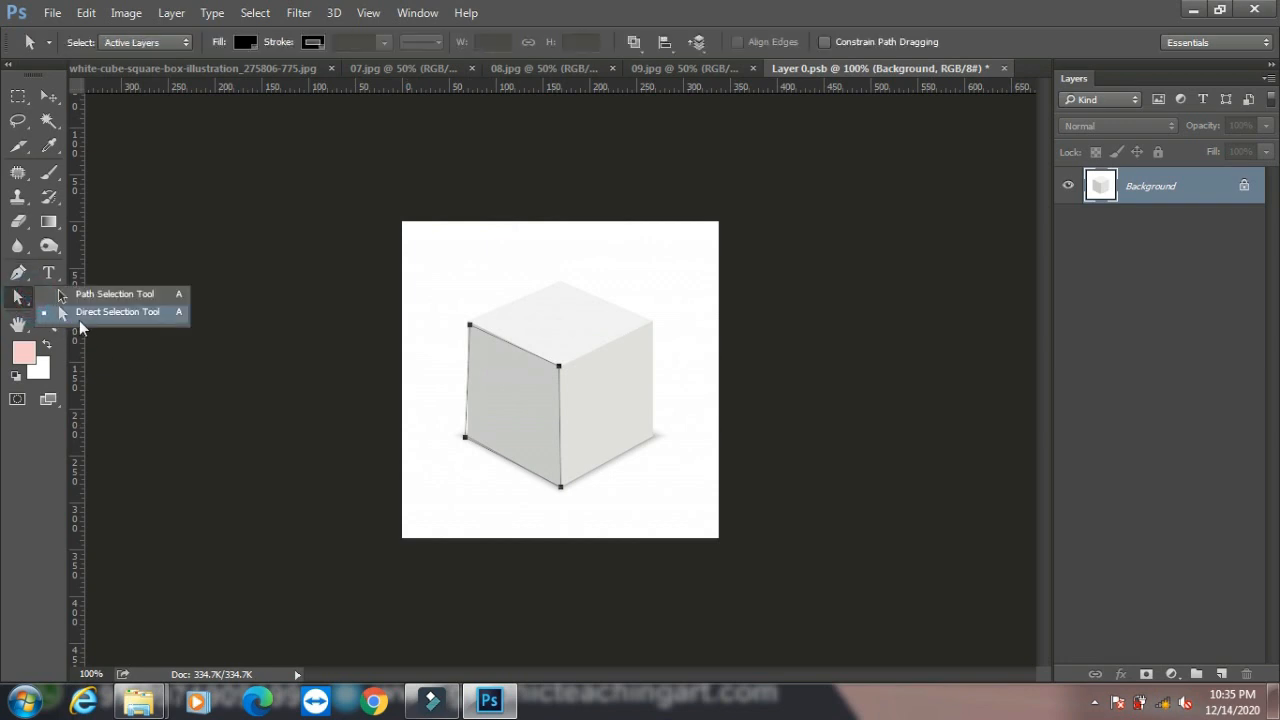
left_click(100, 317)
left_click_drag(422, 424, 477, 457)
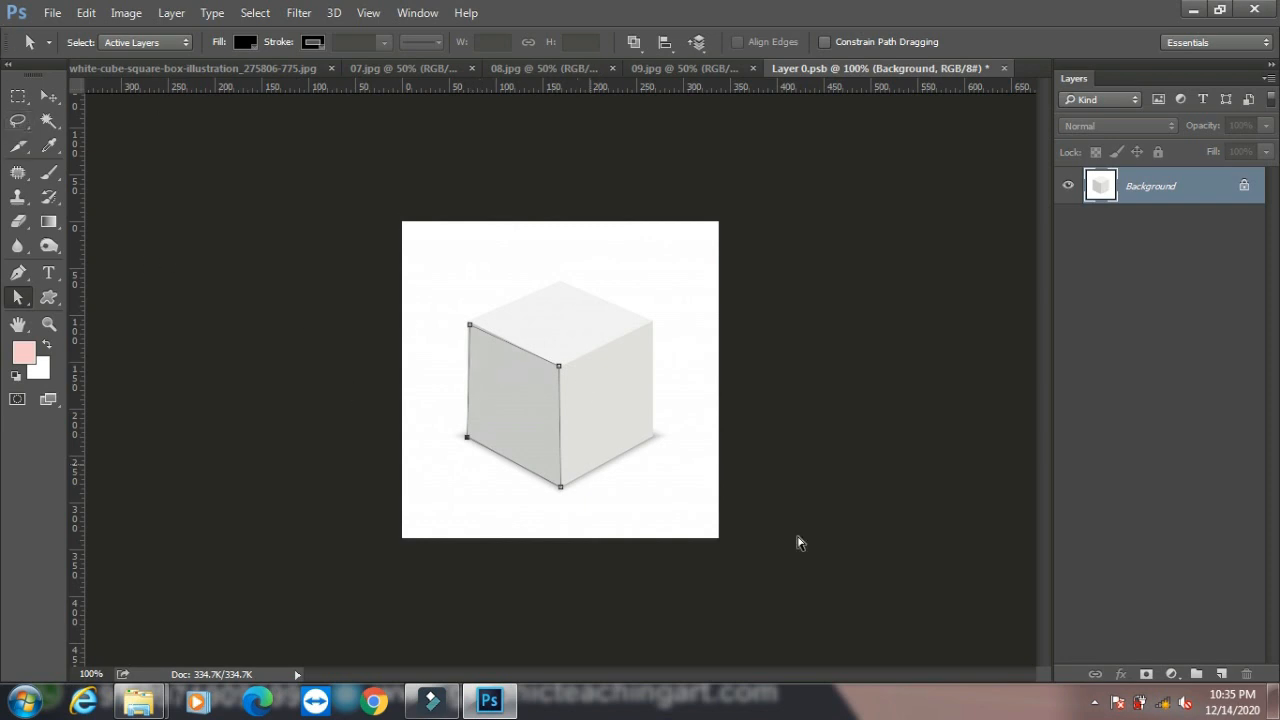
key("ctrl+Return")
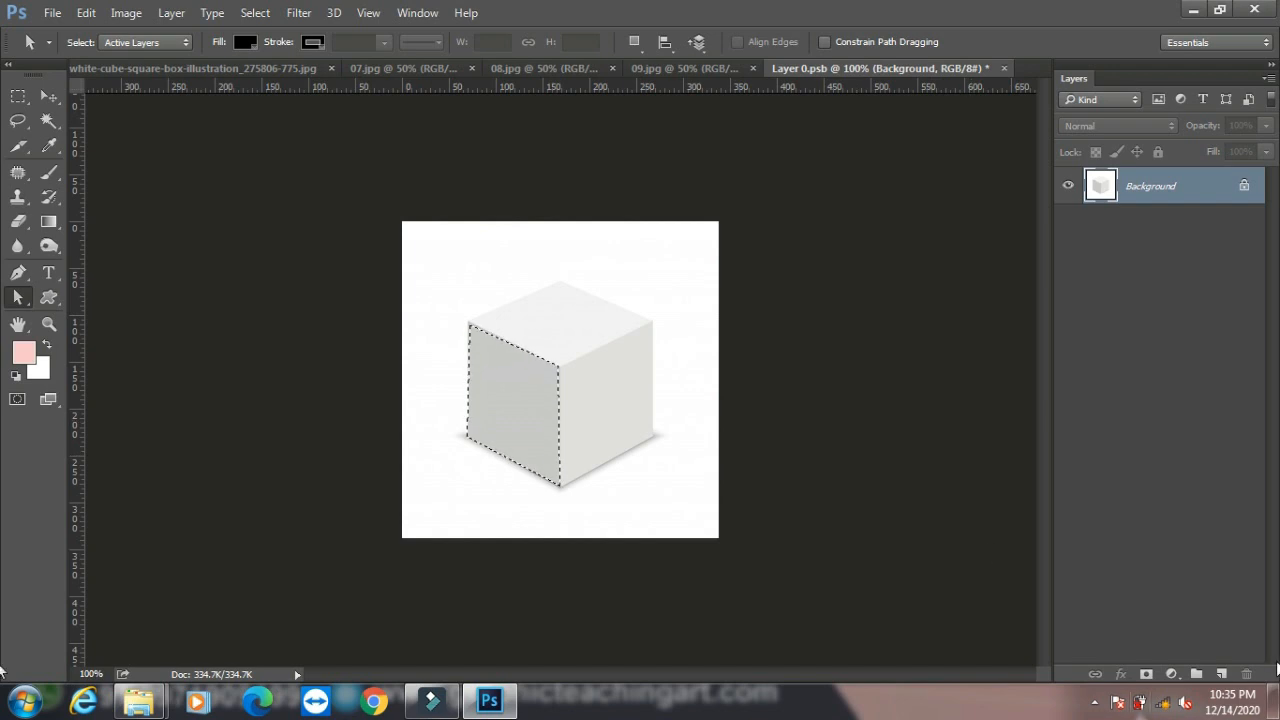
Paste the copied 07.jpg artwork into the left-face selection so that it is masked to that face
left_click(86, 12)
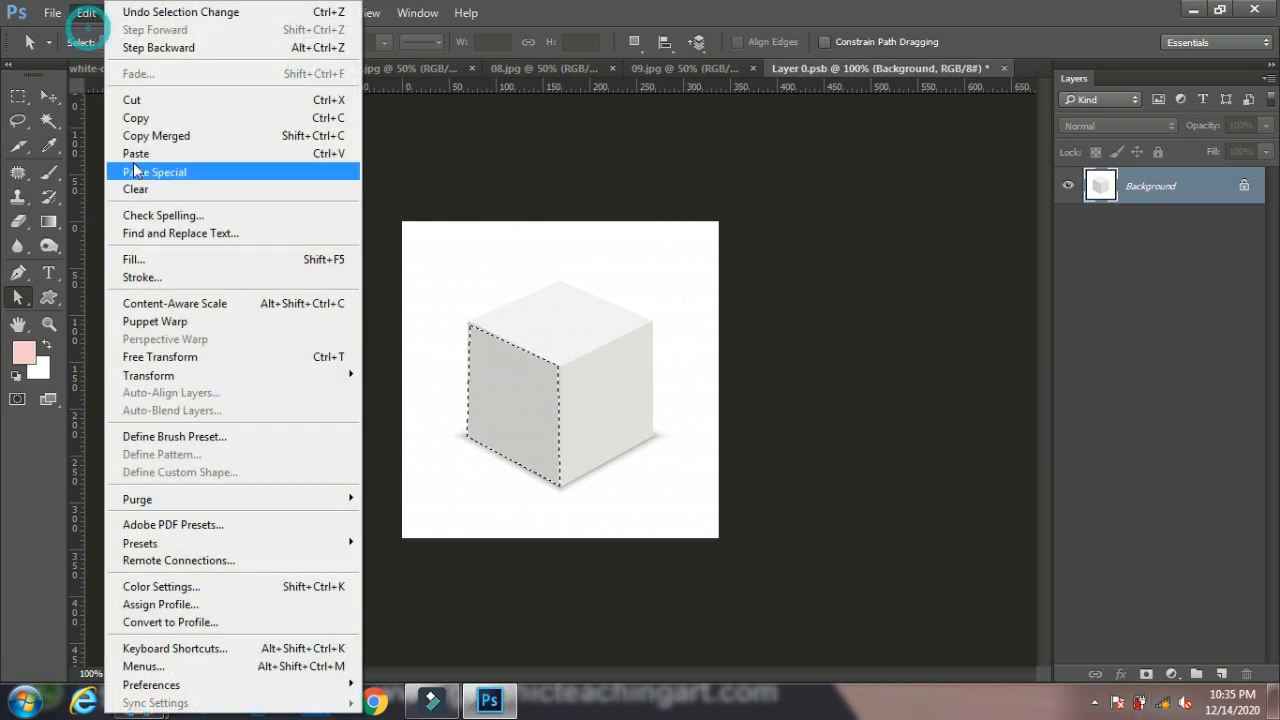
mouse_move(340, 174)
left_click(385, 192)
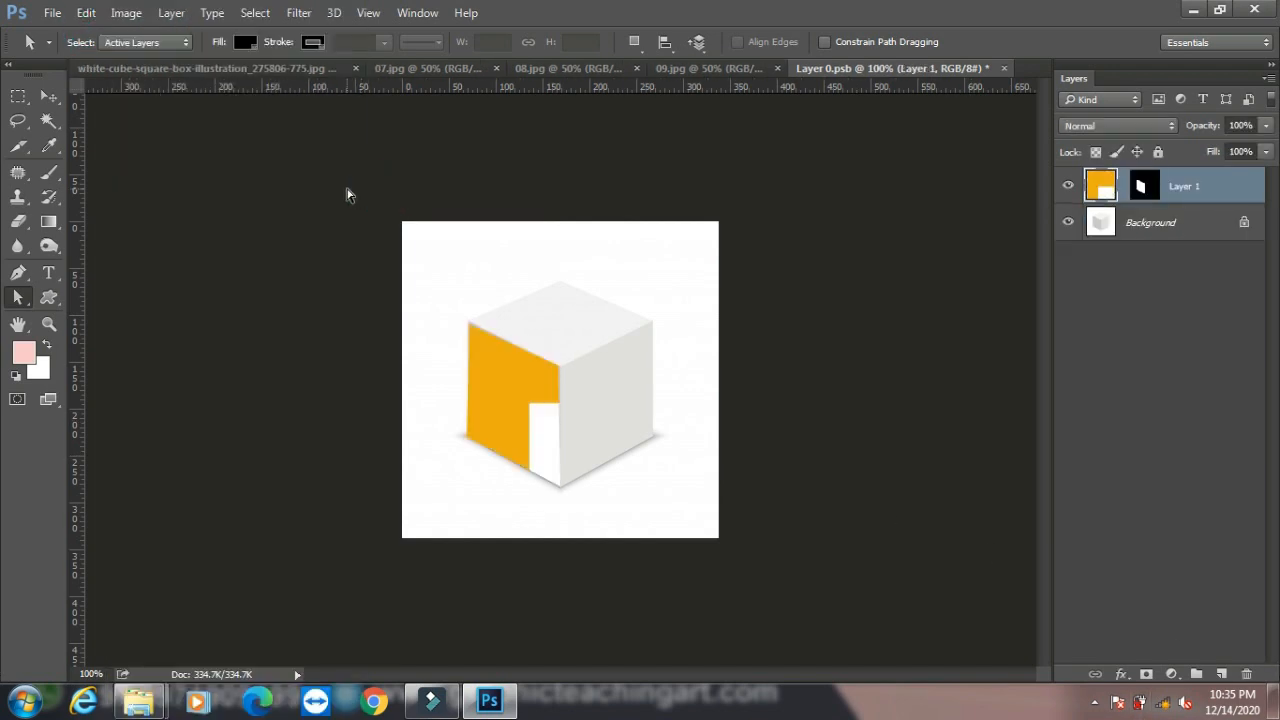
Scale the pasted orange artwork to about 19.8% with its upper-left corner at the left face's upper-left corner
left_click(48, 96)
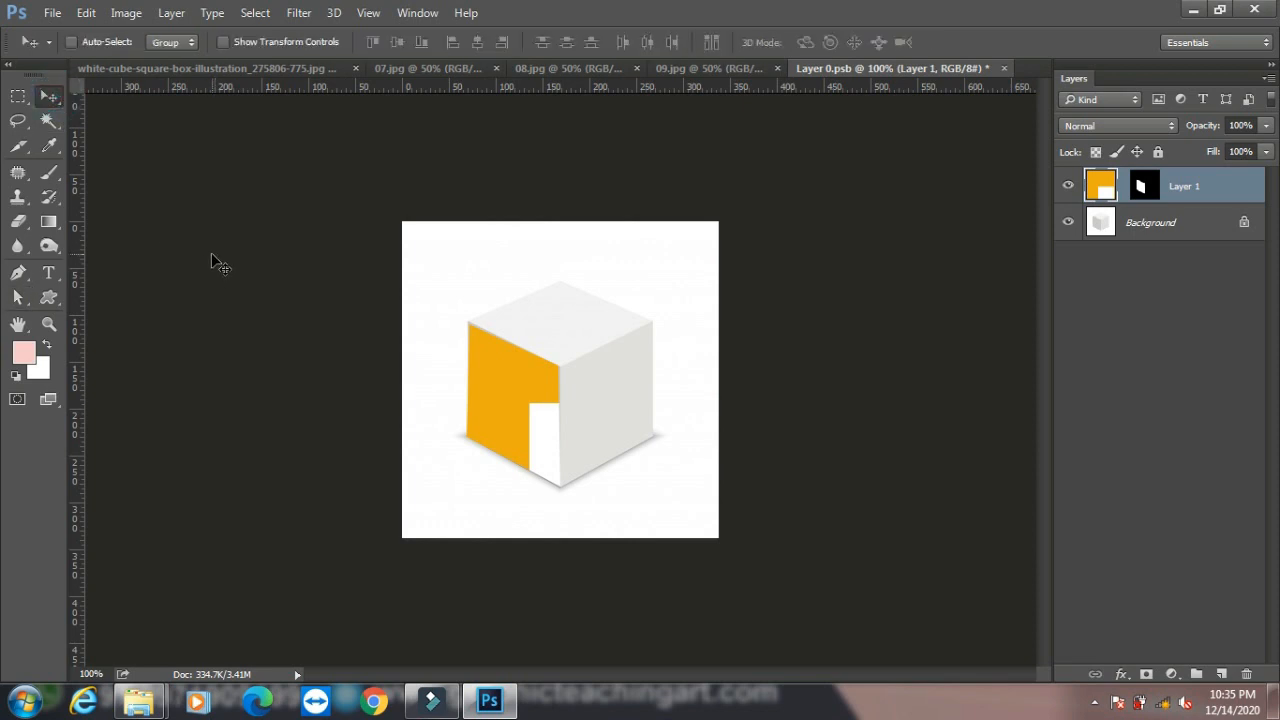
key("ctrl+t")
left_click_drag(400, 221, 500, 336)
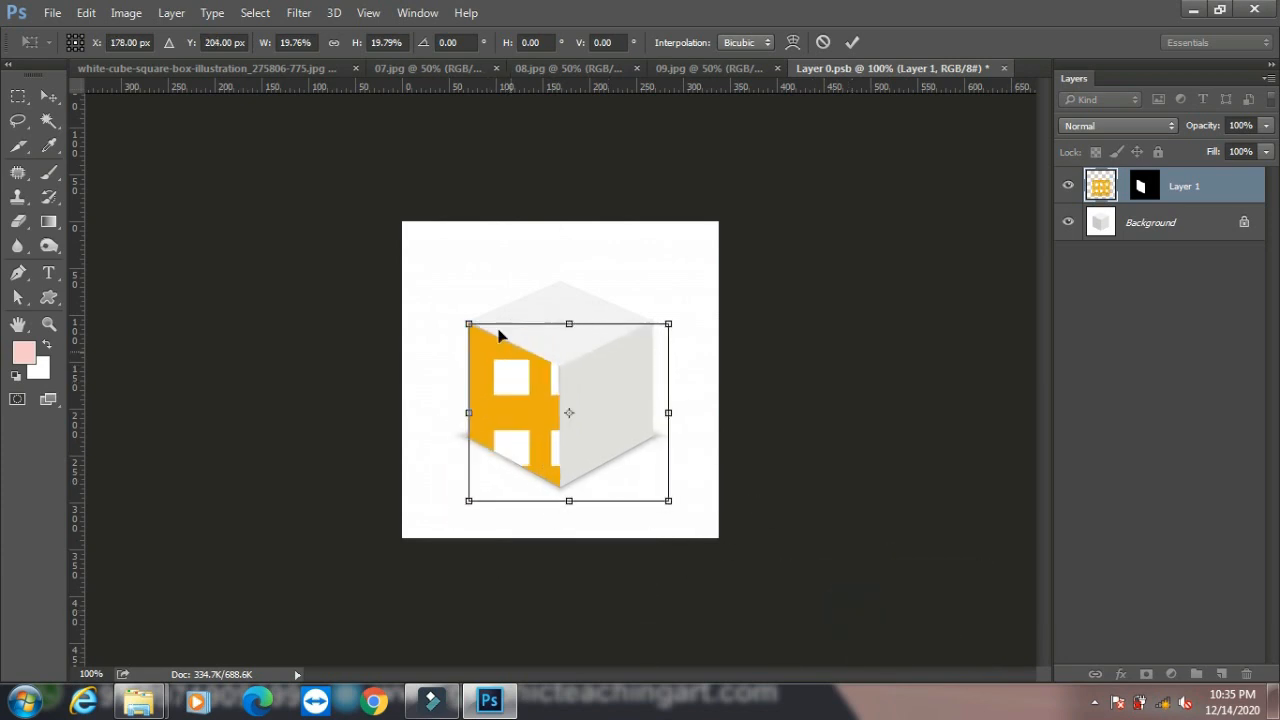
Distort the orange artwork so its remaining corners meet the corners of the cube's left face, and apply the transformation
left_click(86, 12)
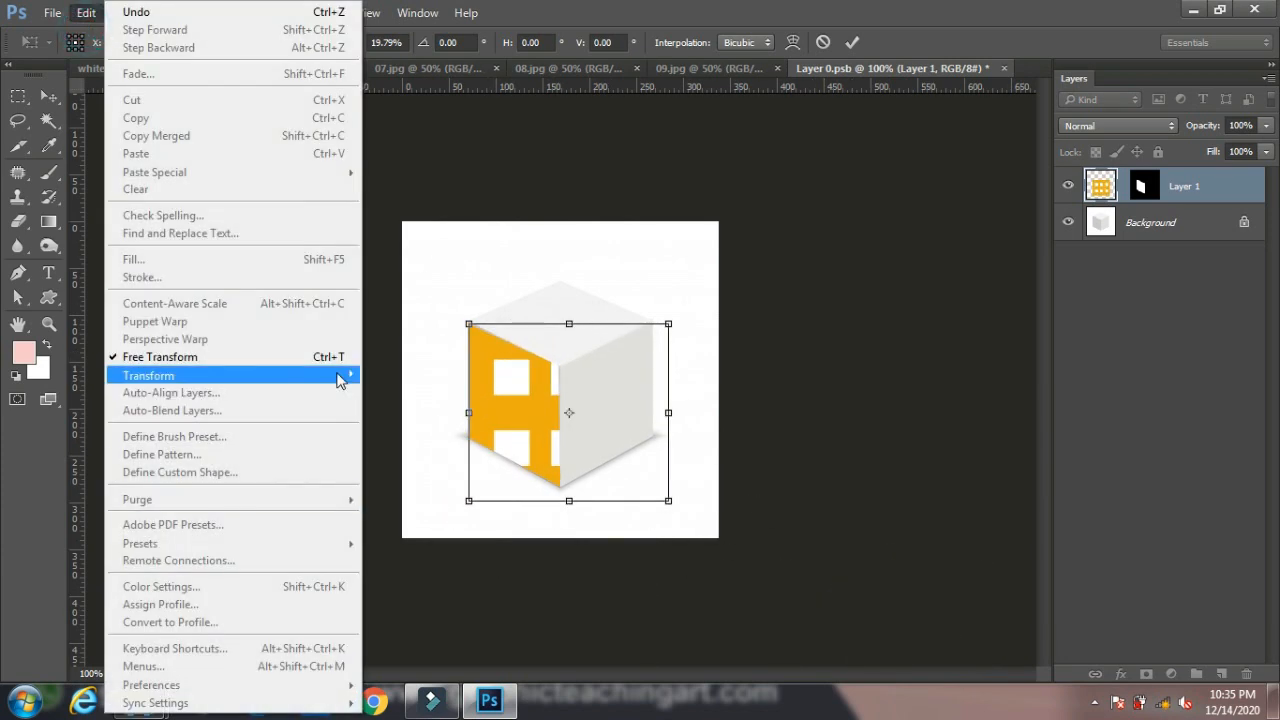
mouse_move(340, 378)
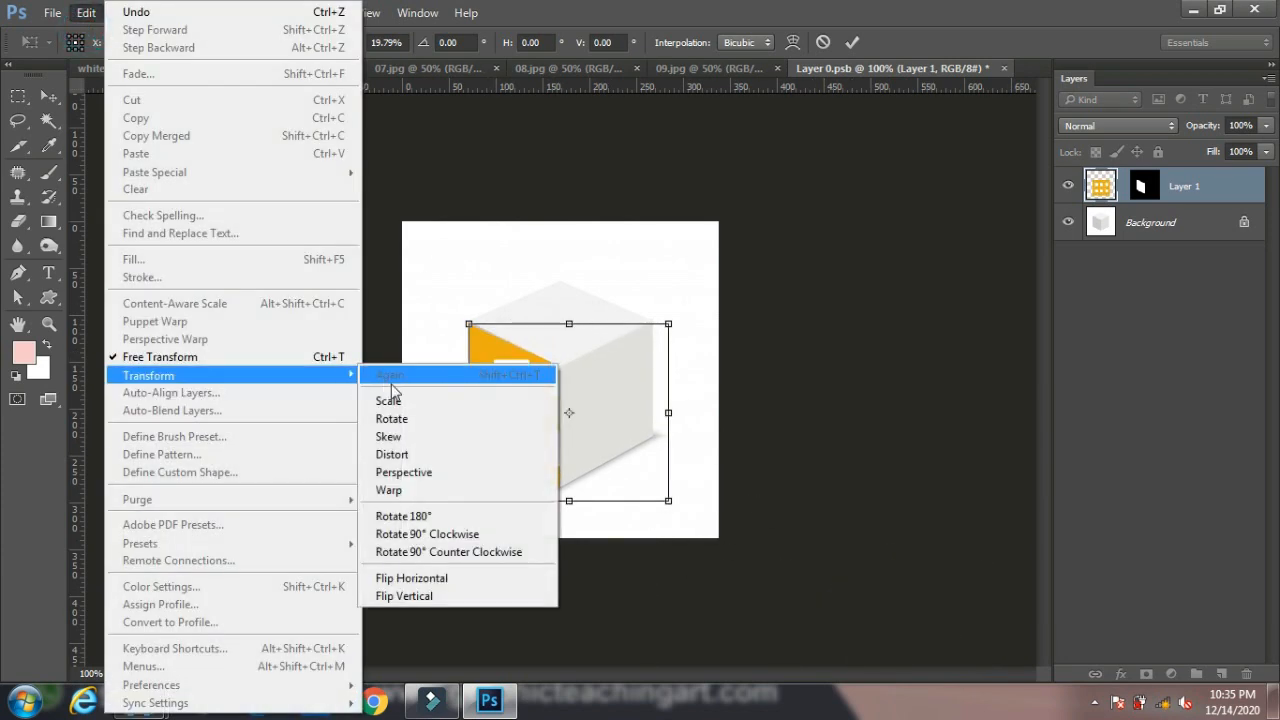
left_click(424, 457)
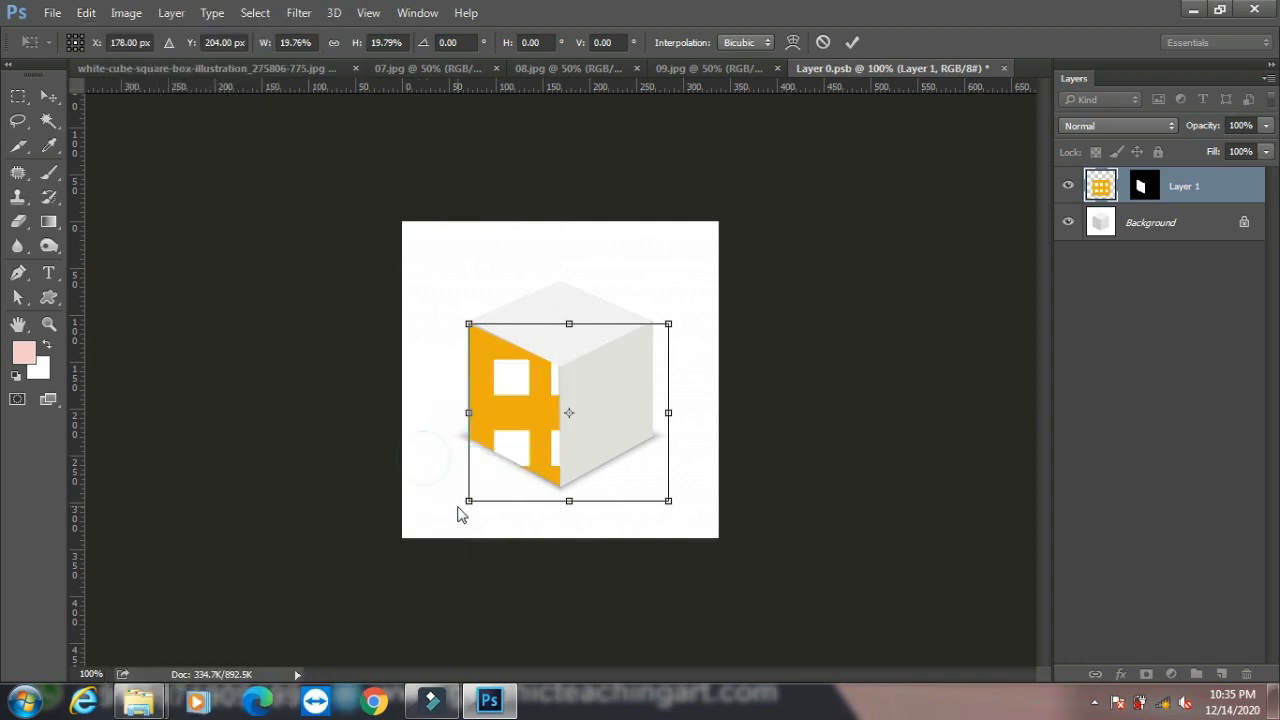
left_click_drag(469, 501, 466, 436)
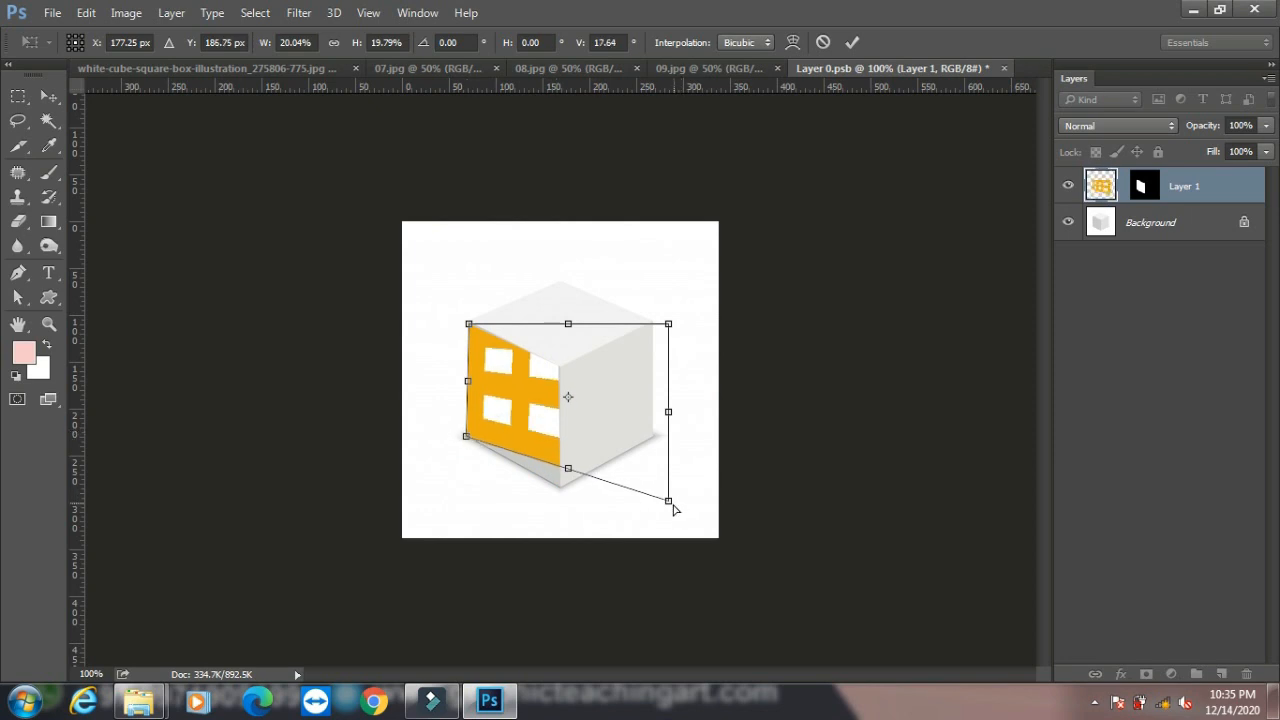
left_click_drag(668, 502, 560, 488)
left_click_drag(668, 324, 561, 370)
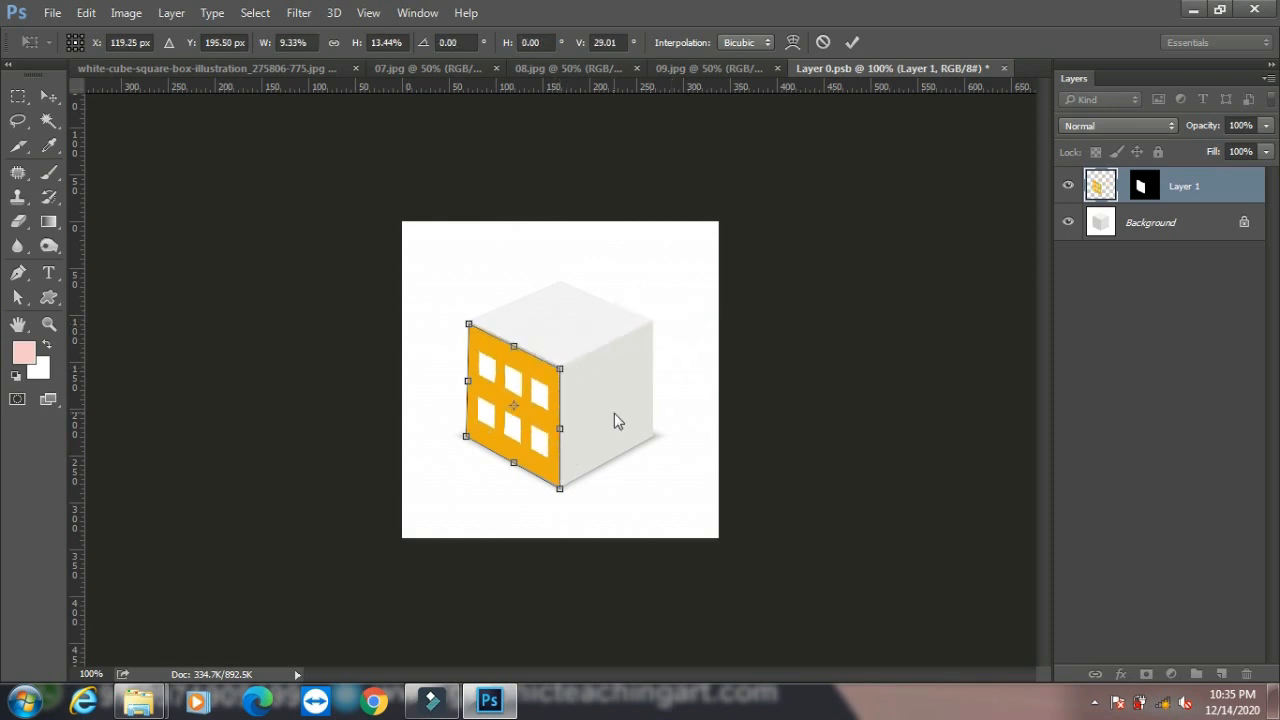
key("Return")
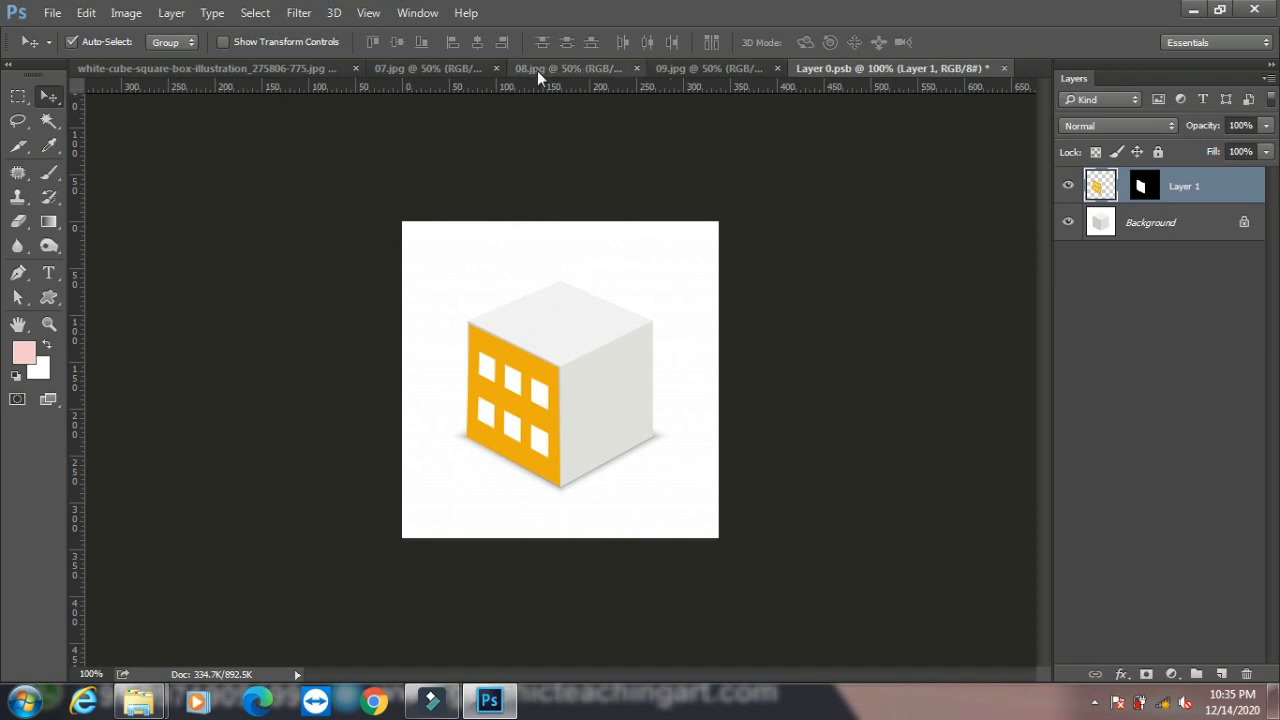
Copy the entire green 08.jpg artwork and return to the Layer 0.psb document
left_click(430, 66)
left_click(594, 66)
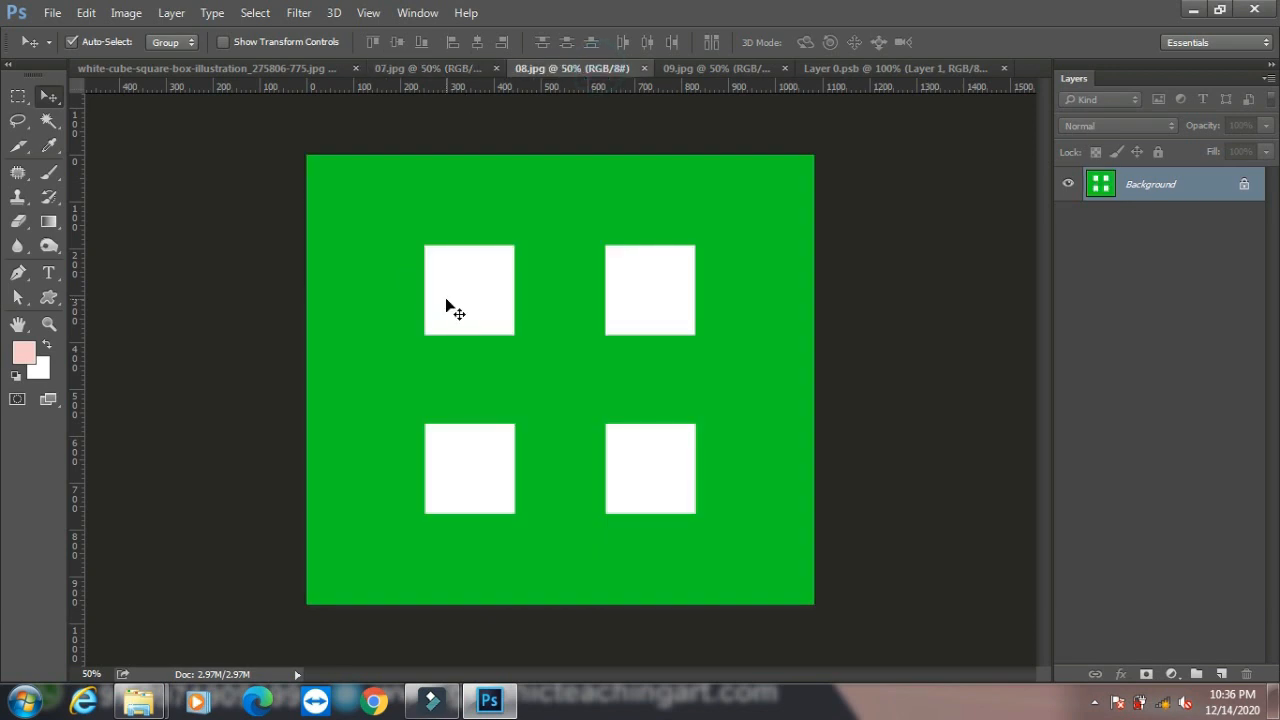
key("ctrl+a")
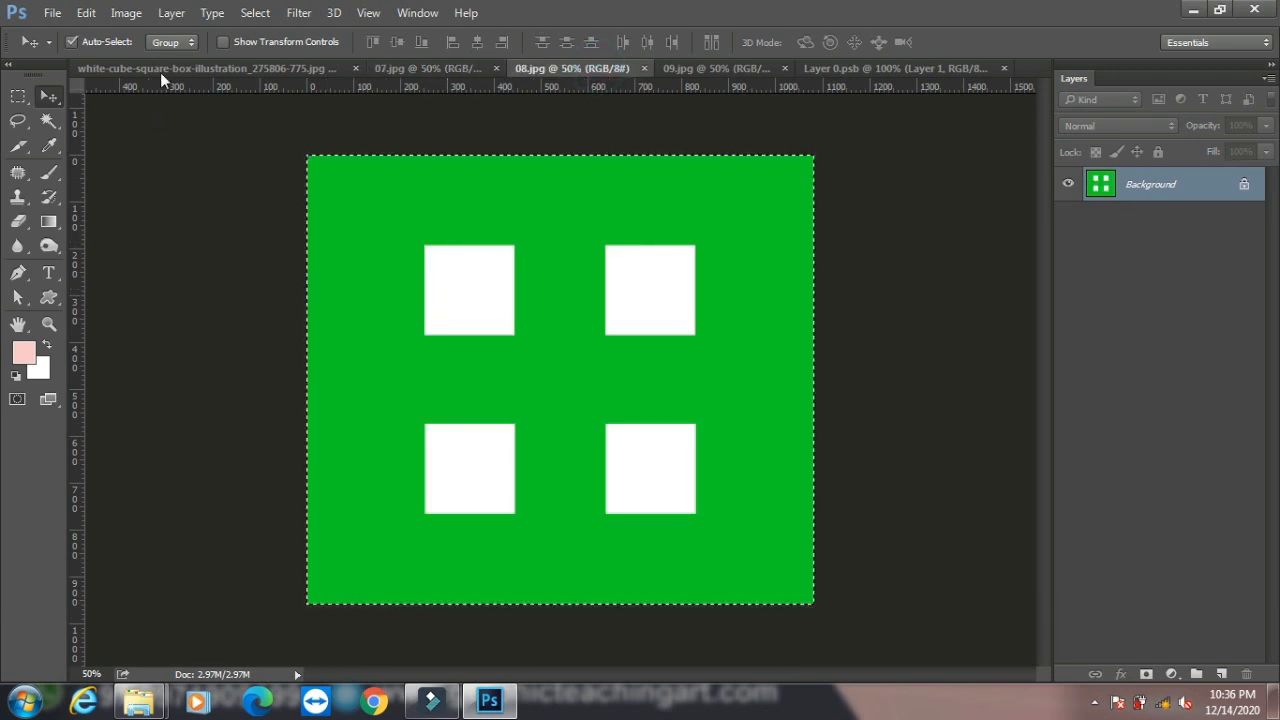
left_click(160, 68)
left_click(895, 68)
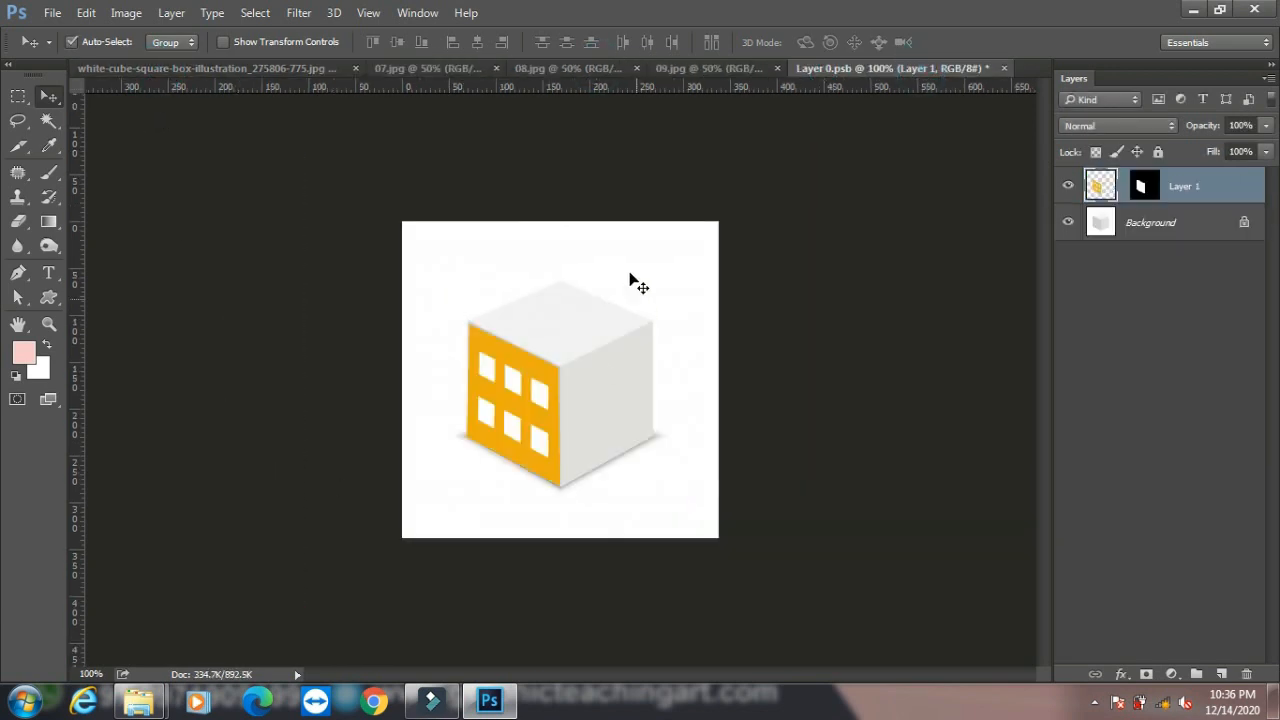
Outline the white cube's top face with a Pen path on the Background layer and convert the path into a selection
left_click(1205, 227)
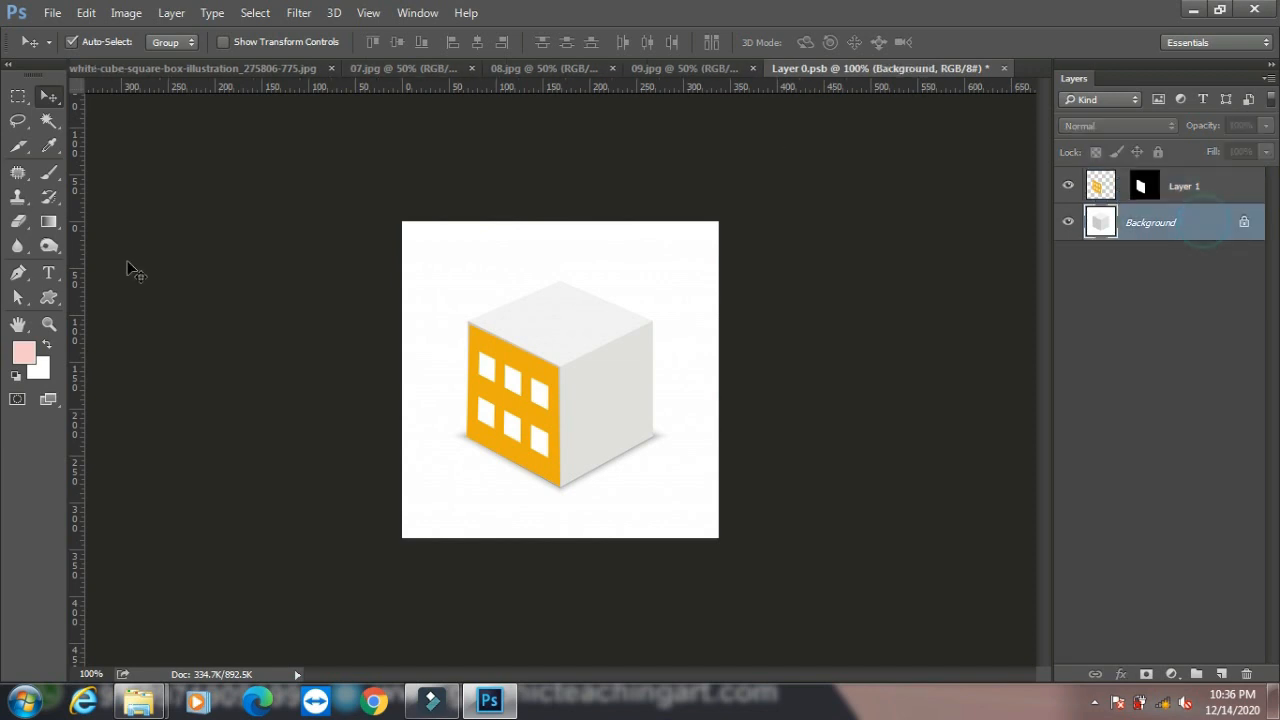
left_click(19, 274)
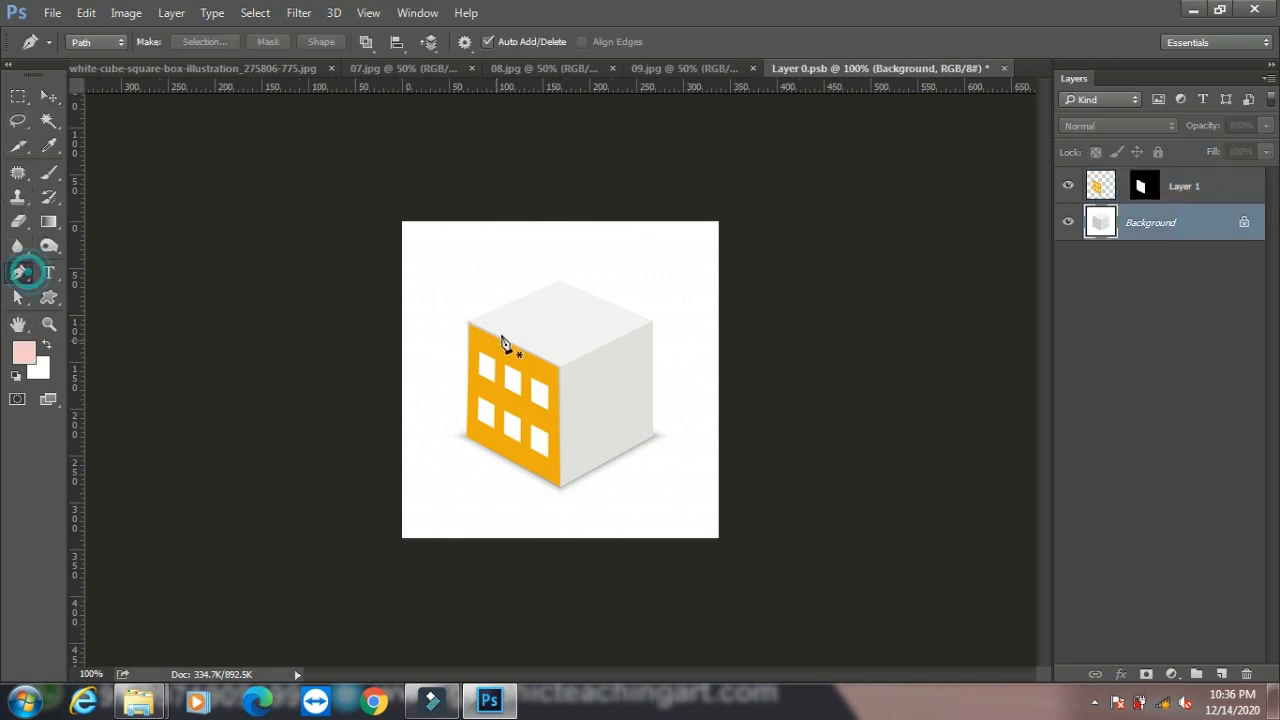
left_click(469, 324)
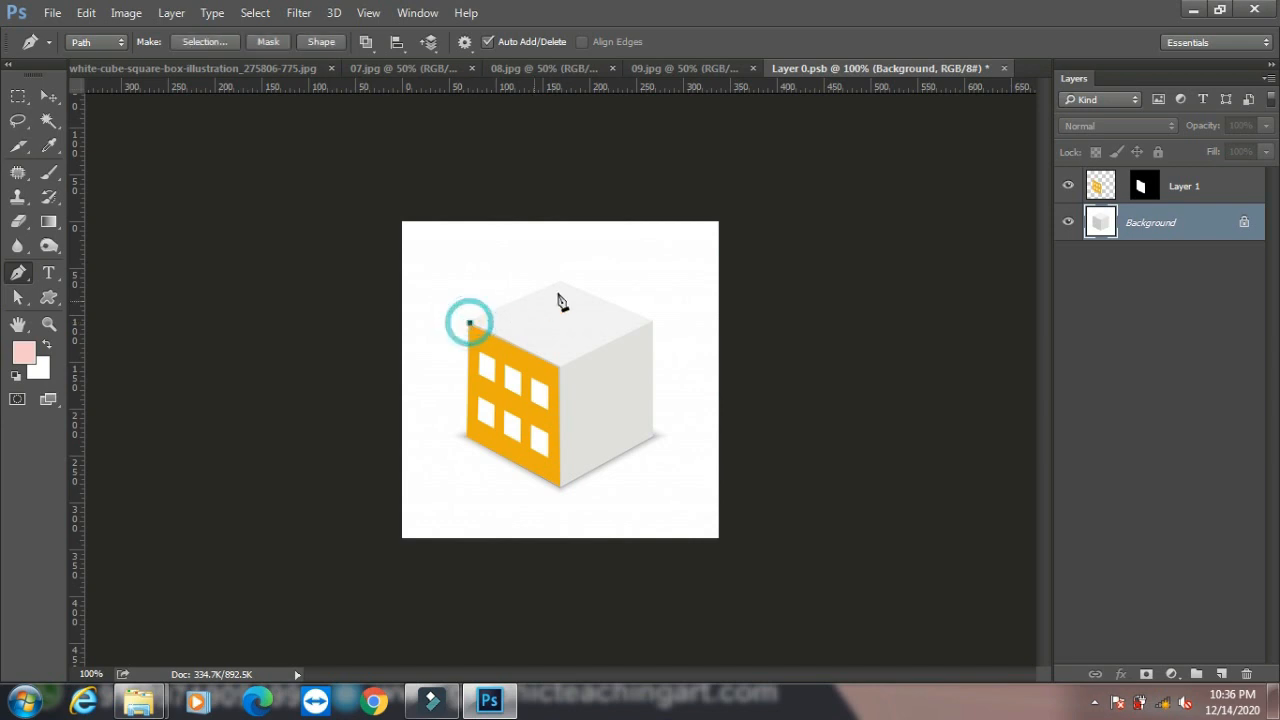
left_click(559, 282)
left_click(651, 321)
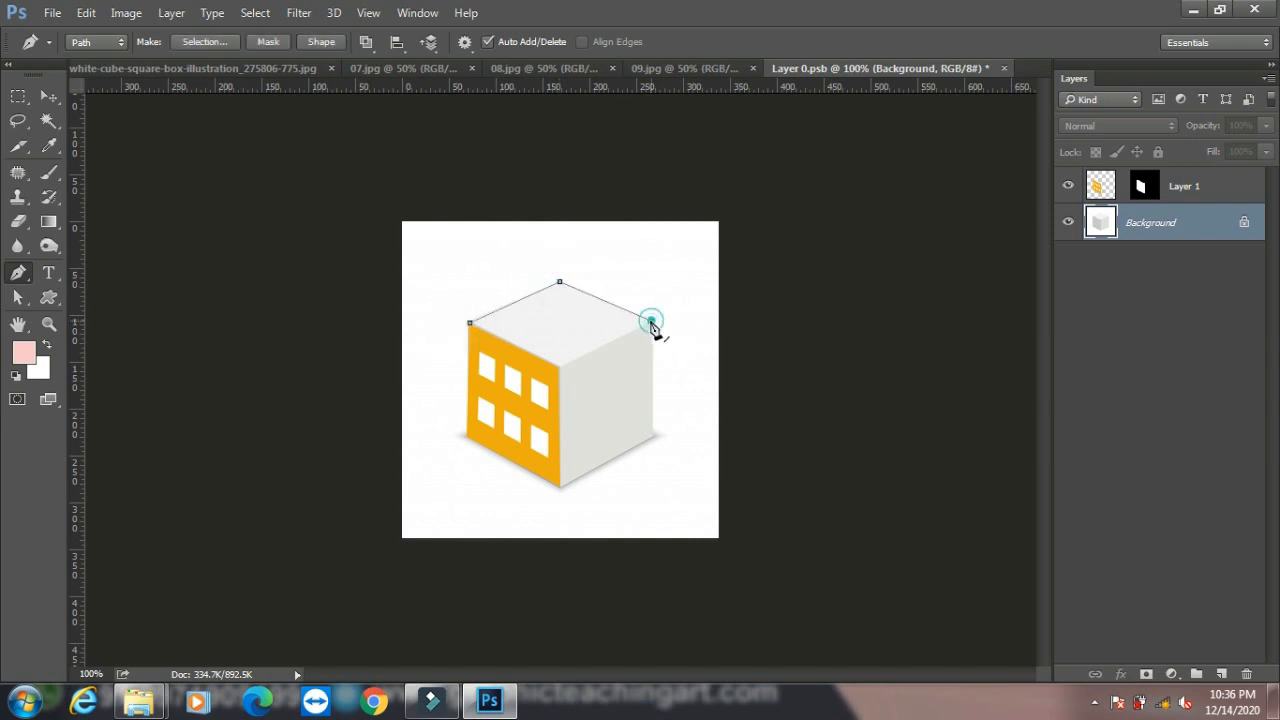
left_click(560, 367)
left_click(469, 323)
key("ctrl+Return")
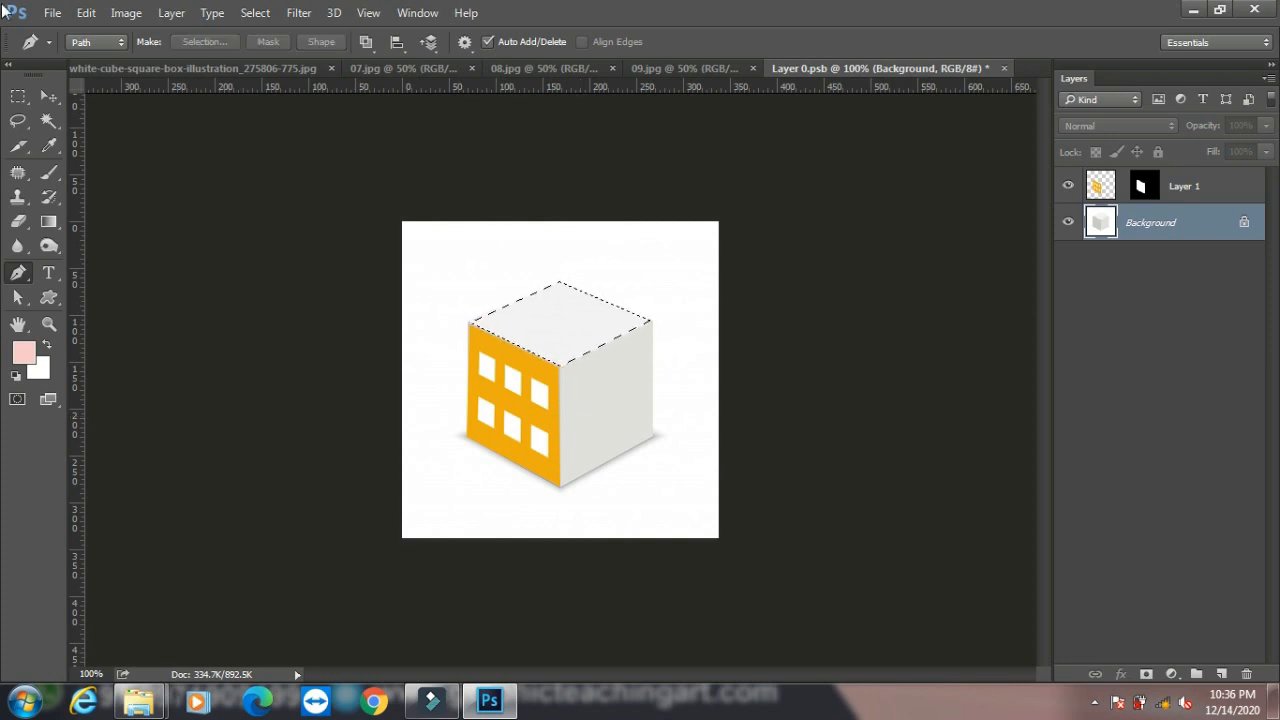
Paste the copied green artwork into the top-face selection and scale it to about 18.3%, its upper corners at the face's side corners
left_click(86, 13)
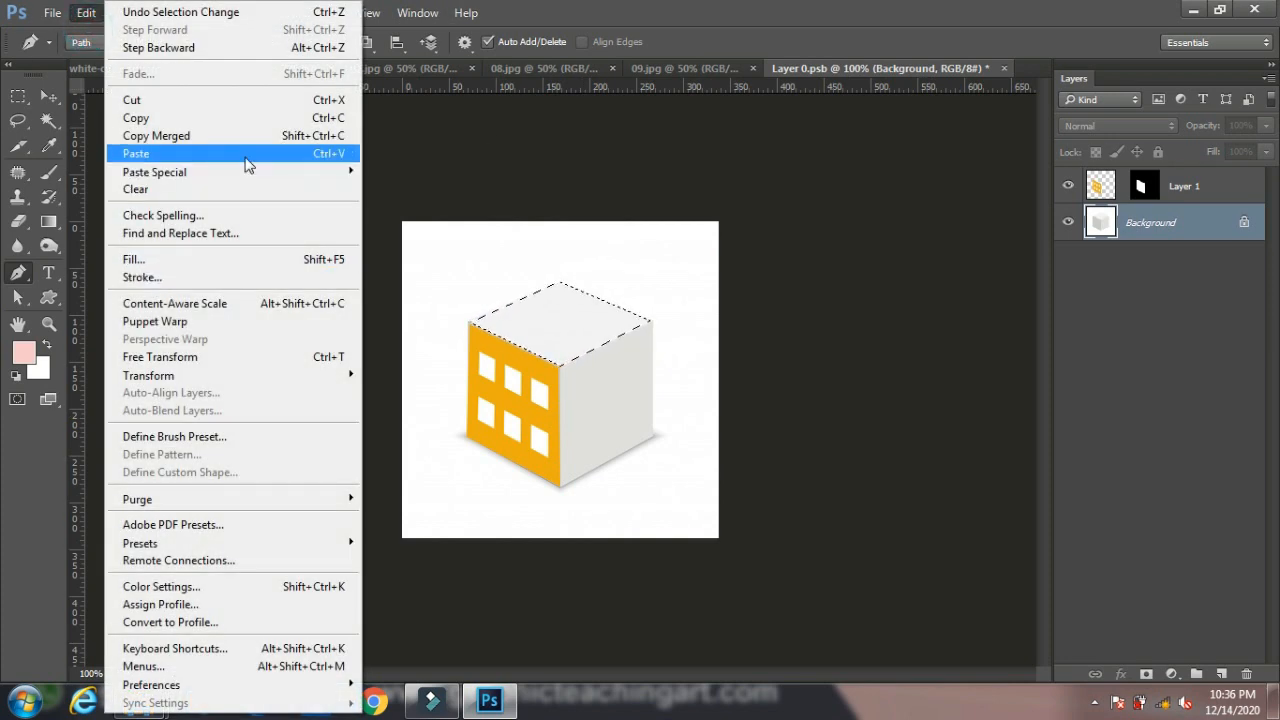
mouse_move(248, 178)
left_click(398, 189)
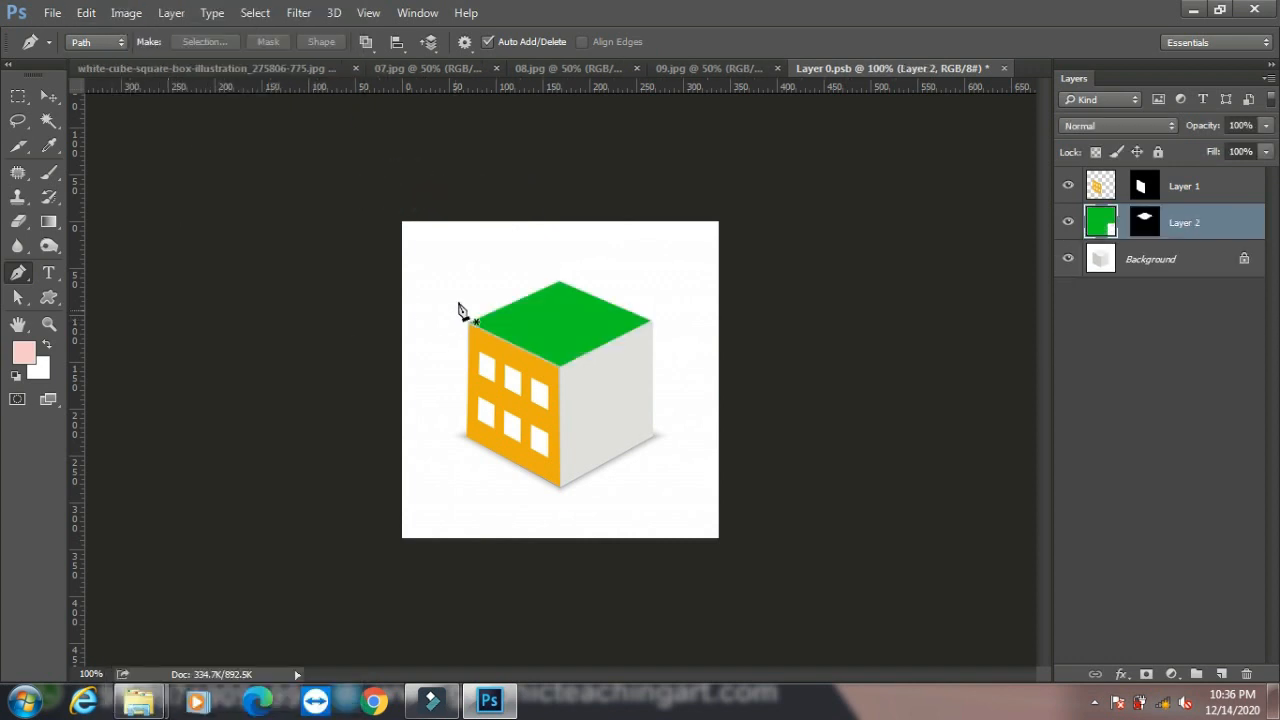
key("ctrl+t")
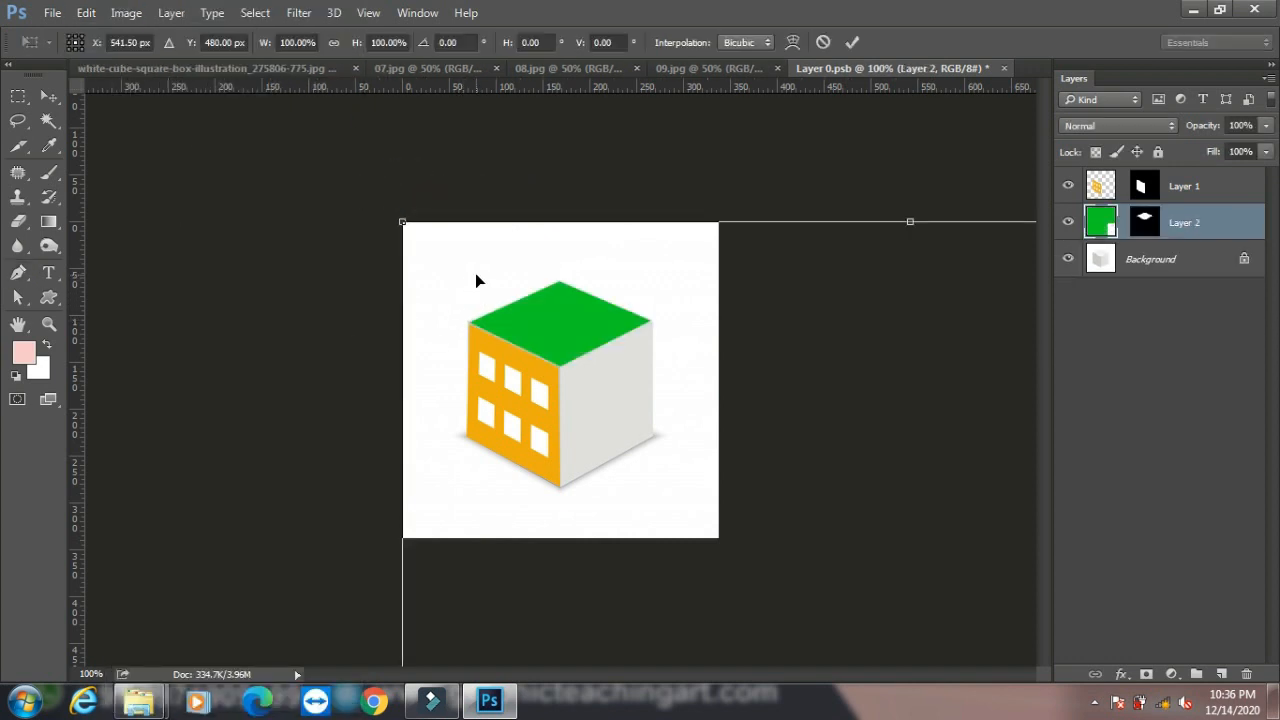
left_click_drag(405, 226, 518, 350)
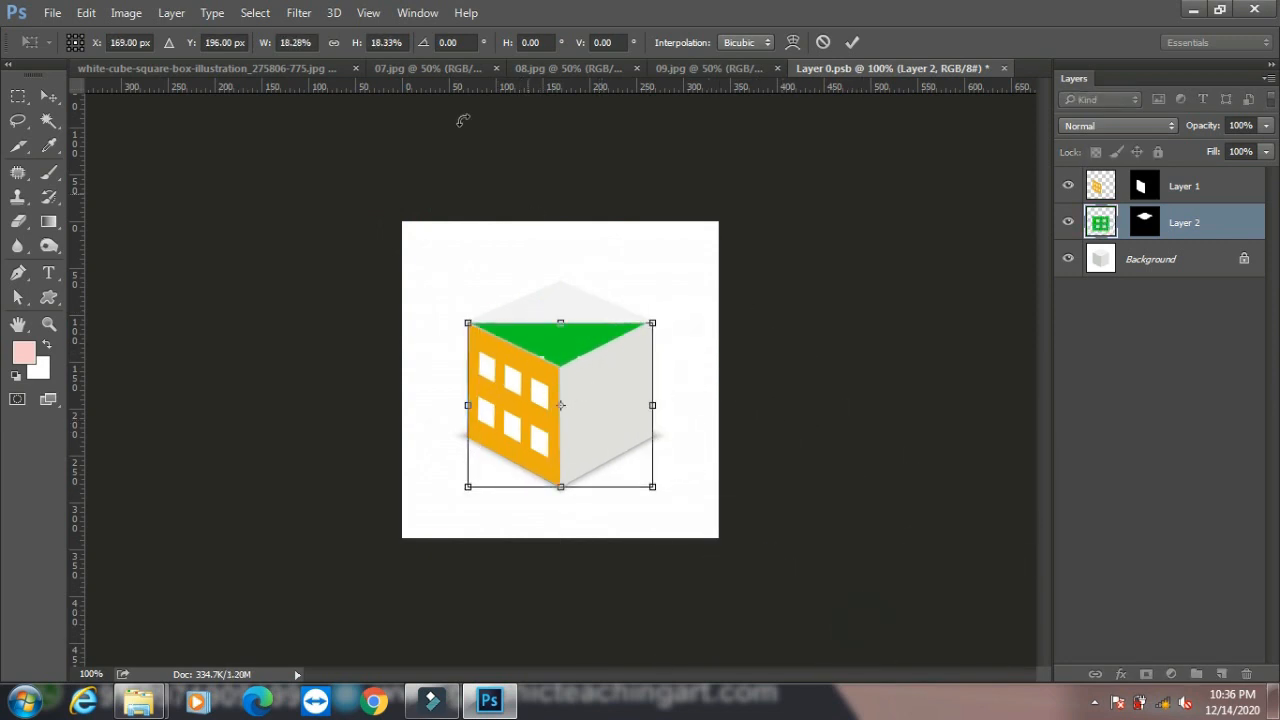
Distort the green artwork so its corners meet the four corners of the cube's top face, and apply the transformation
left_click(86, 12)
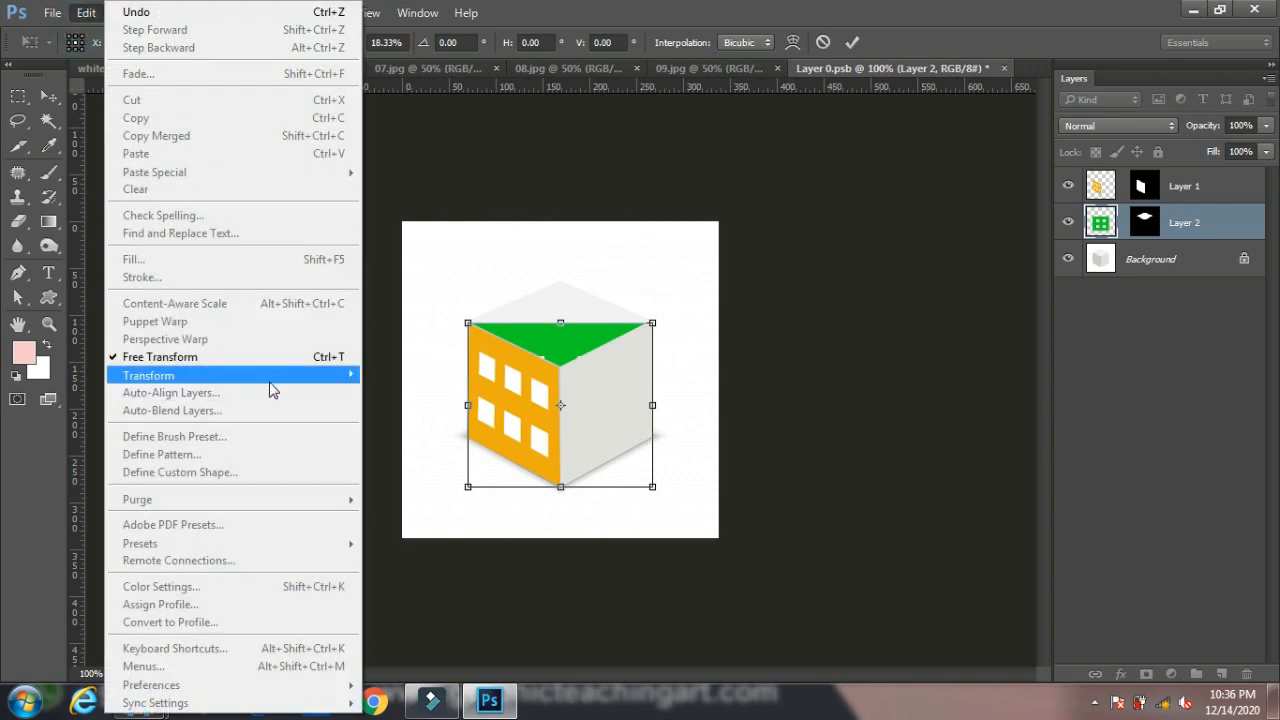
mouse_move(273, 390)
left_click(392, 455)
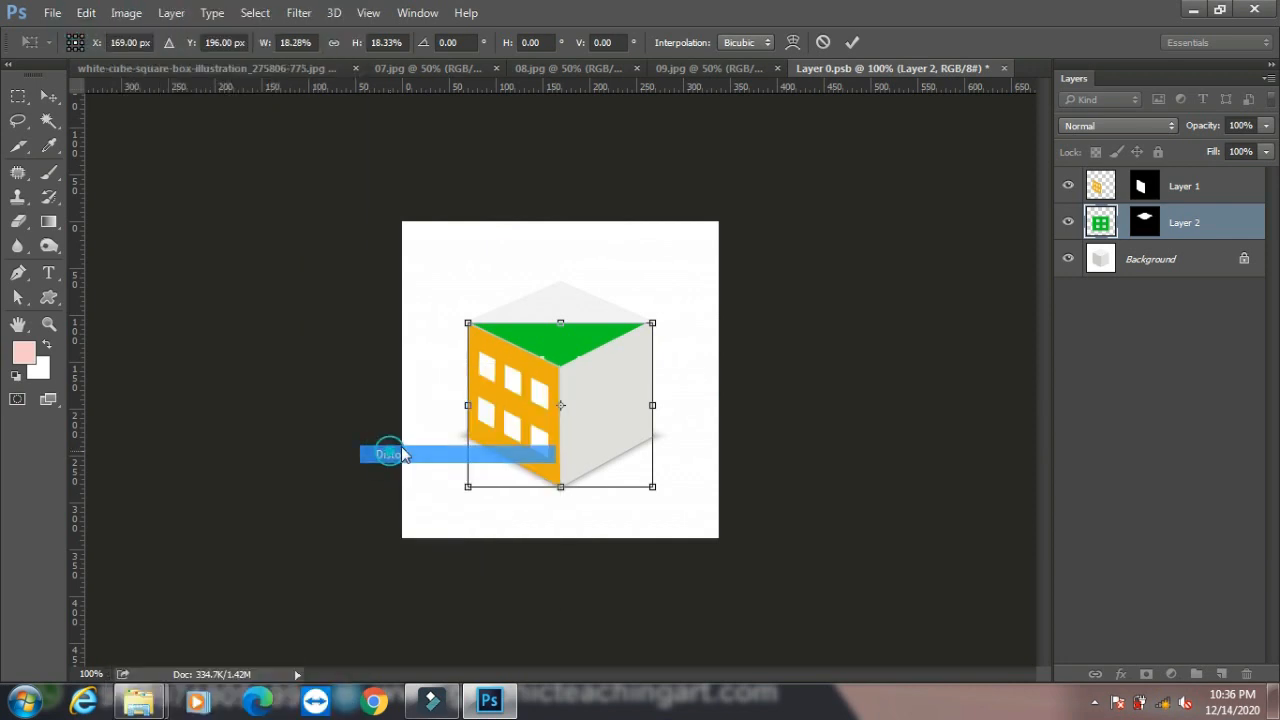
left_click_drag(653, 327, 551, 271)
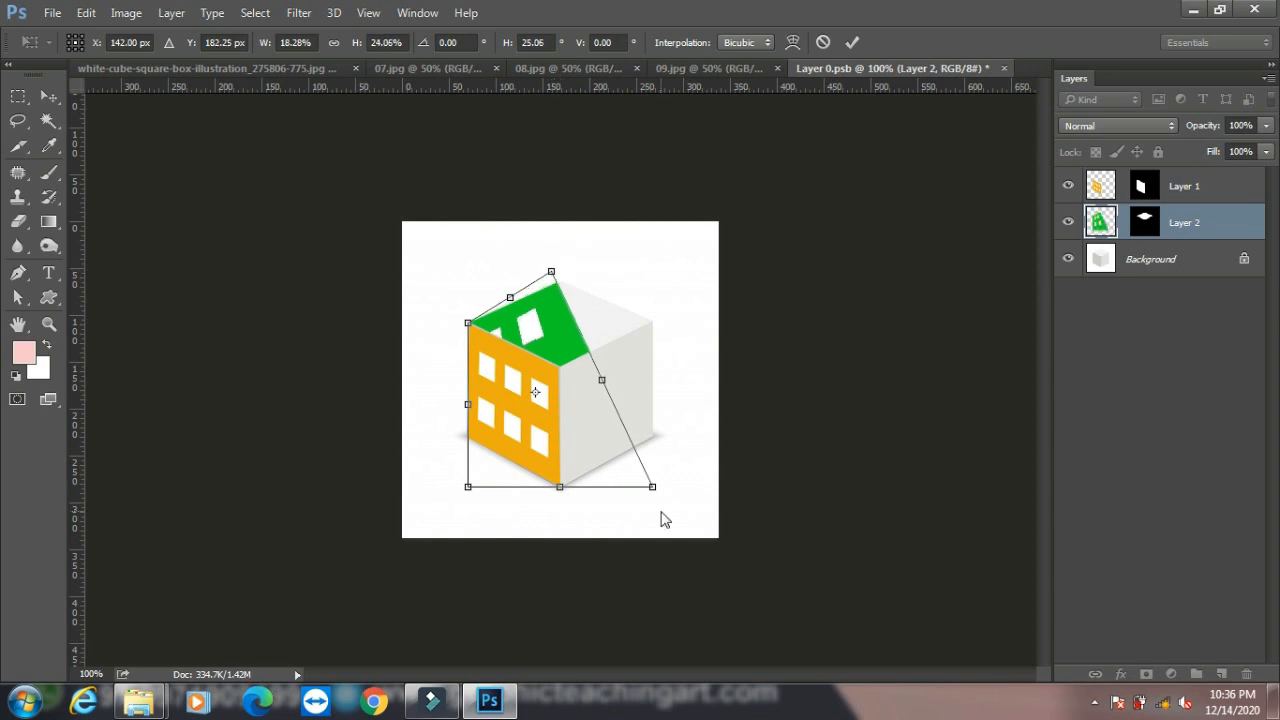
left_click_drag(653, 489, 653, 322)
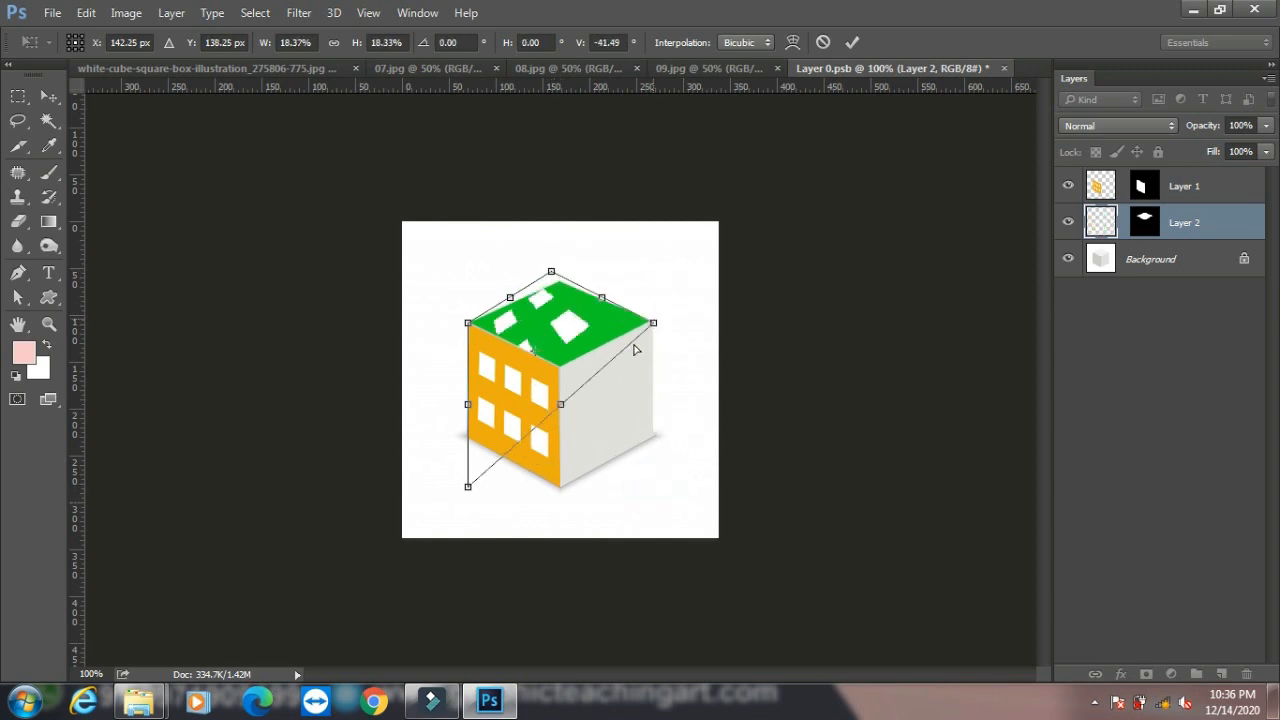
left_click_drag(469, 488, 559, 365)
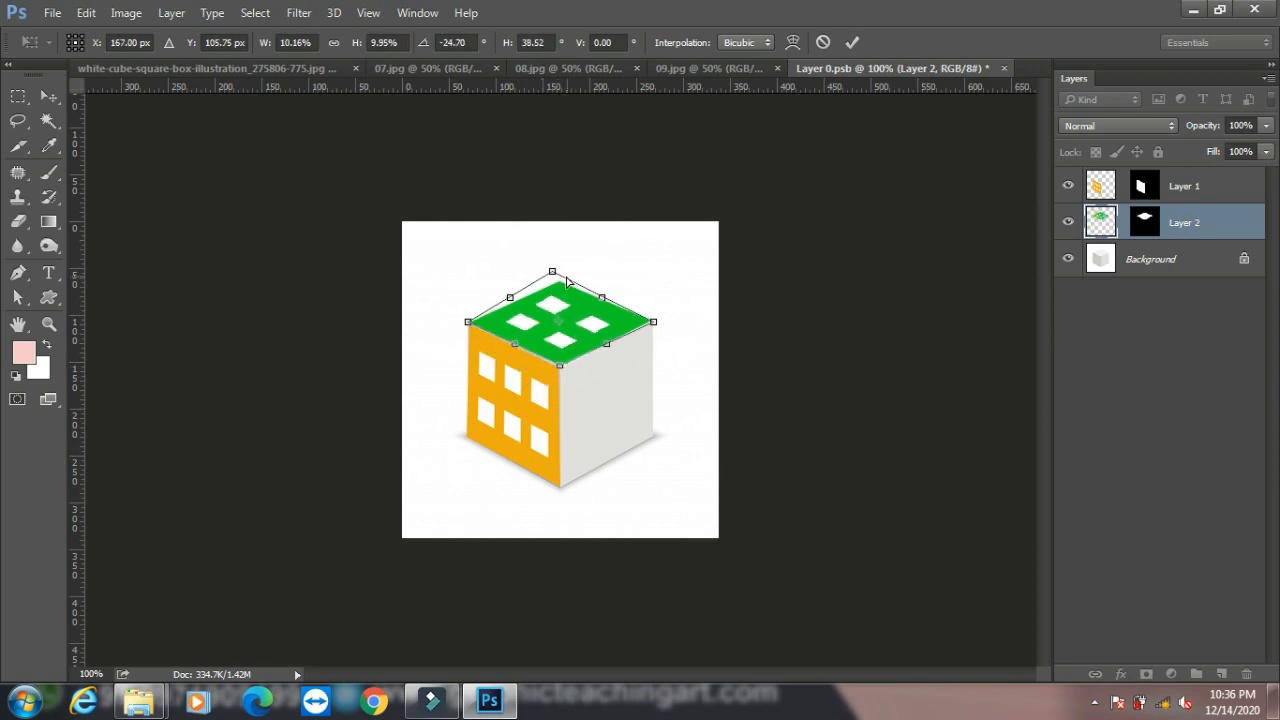
left_click_drag(552, 272, 560, 281)
key("Return")
Outline the cube's right face with a Pen path through its four corners and convert the path into a selection
key("p")
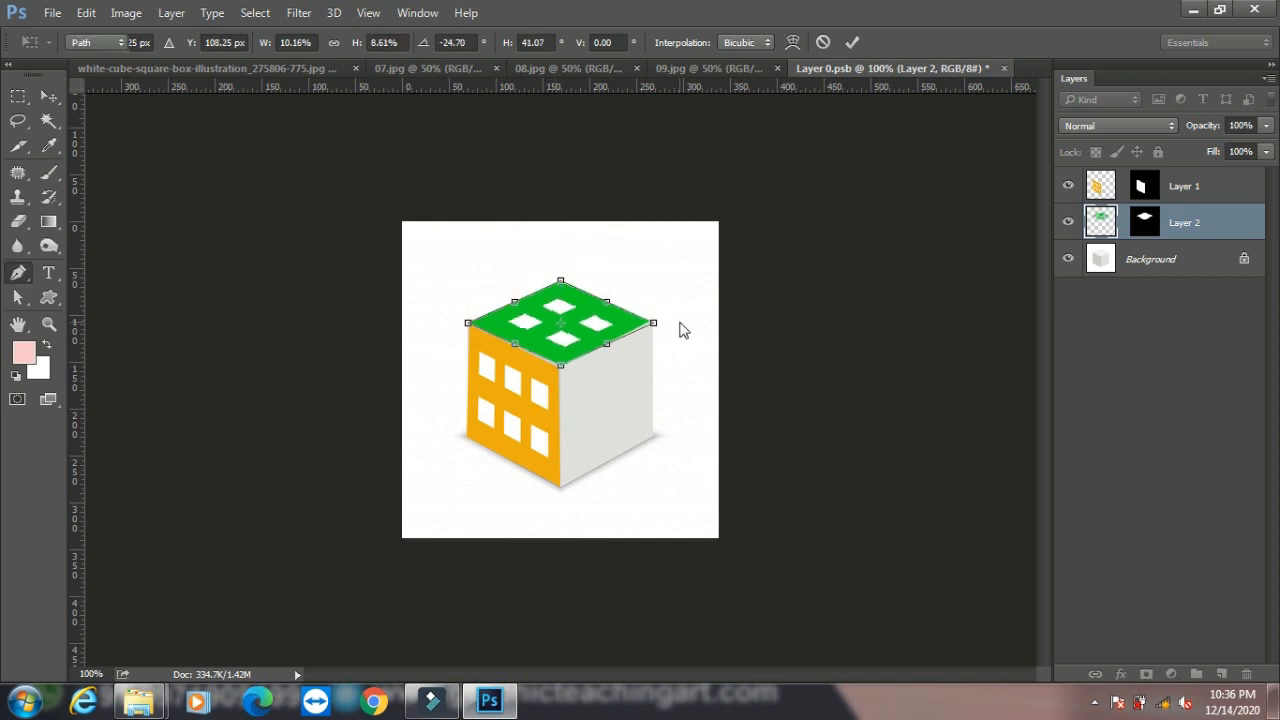
left_click(560, 367)
left_click(560, 488)
left_click(654, 434)
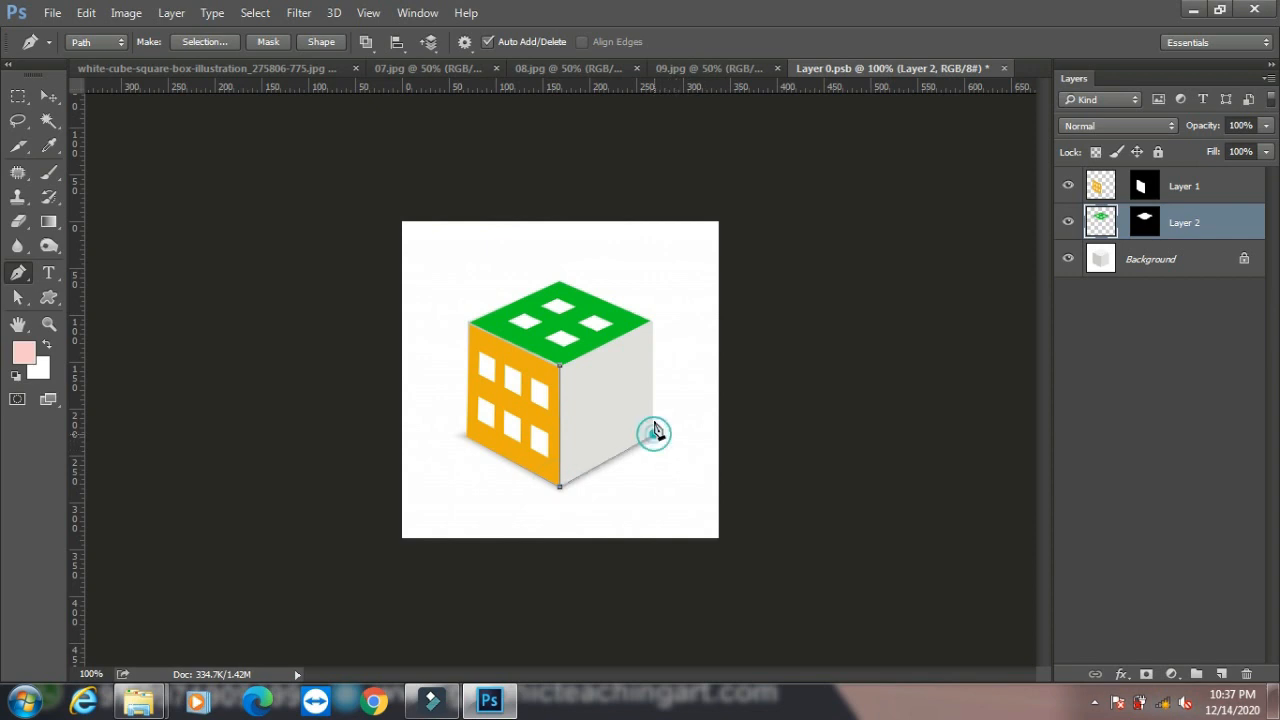
left_click(650, 323)
left_click(560, 368)
left_click_drag(18, 297, 66, 312)
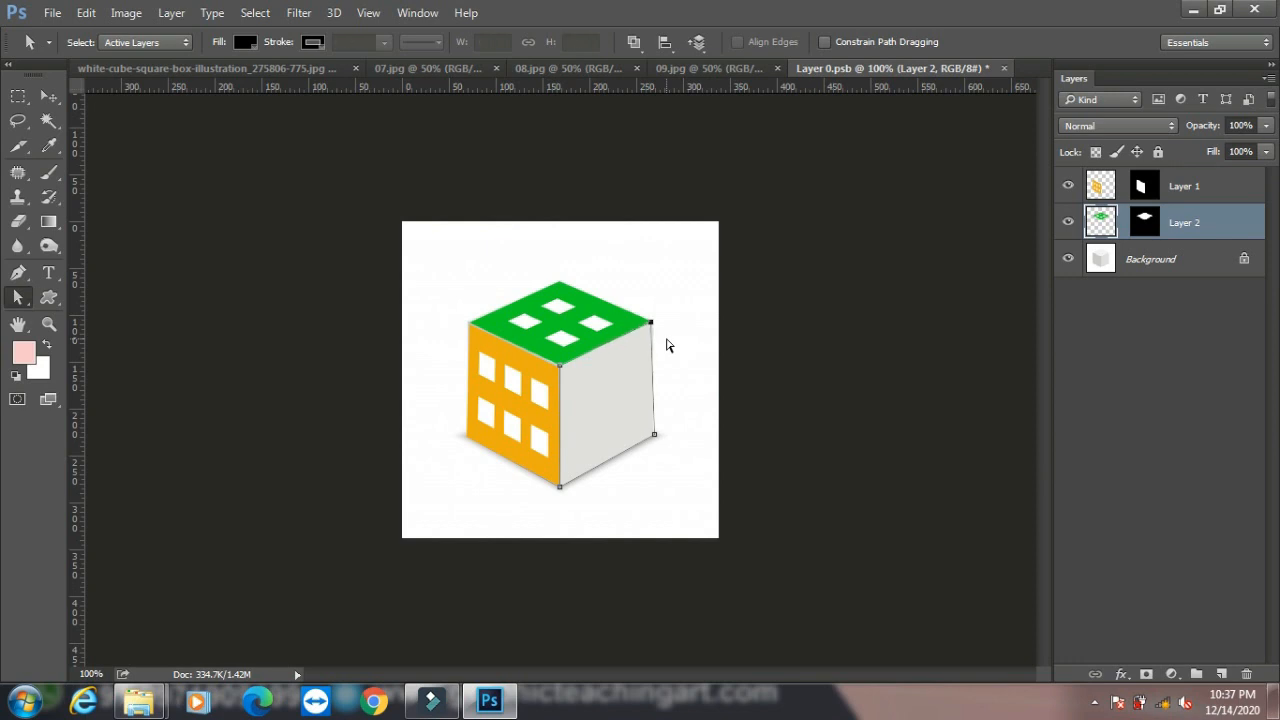
key("ctrl+Return")
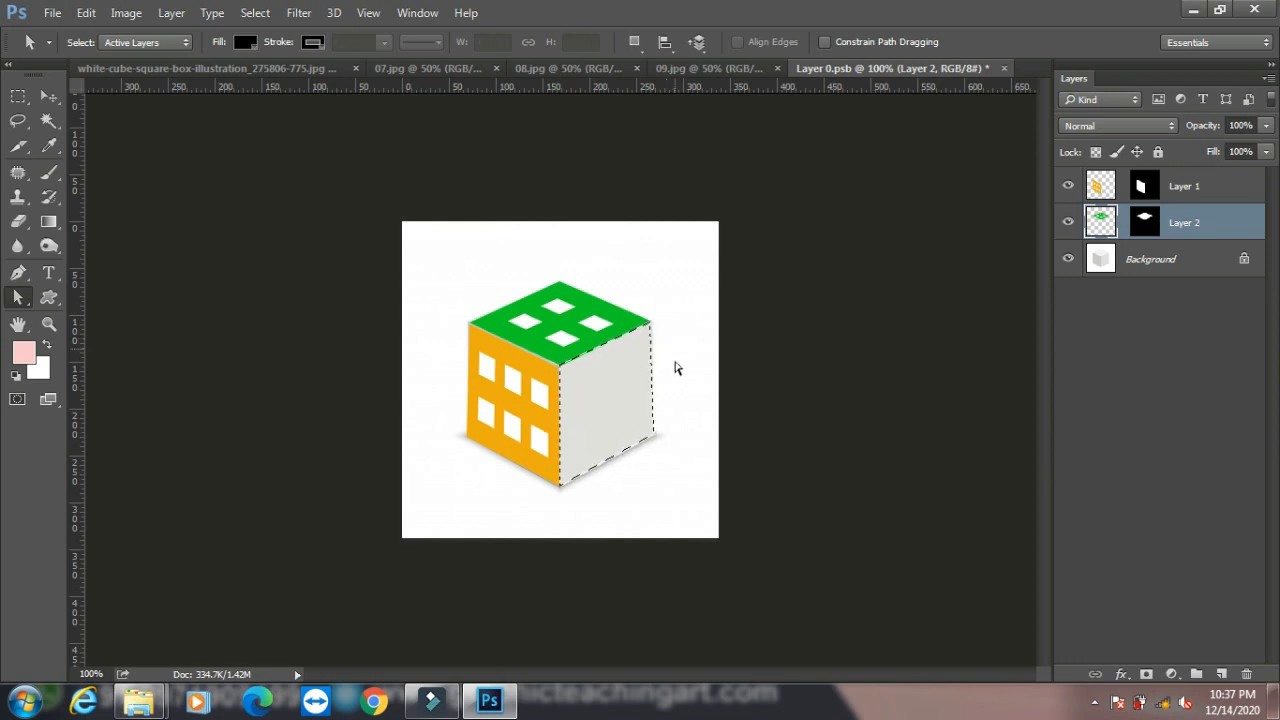
Copy the entire red 09.jpg artwork and paste it into the right-face selection in Layer 0.psb so that it is masked to that face
left_click(712, 68)
key("ctrl+a")
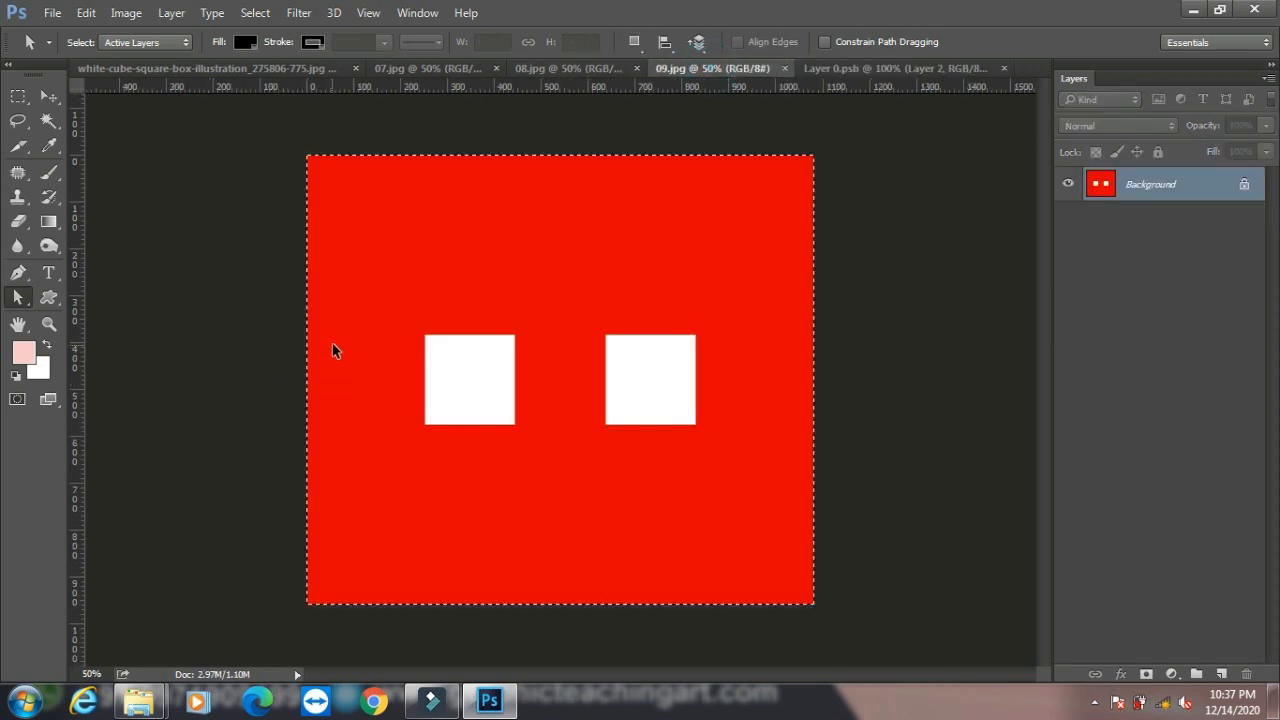
left_click(905, 70)
left_click(90, 14)
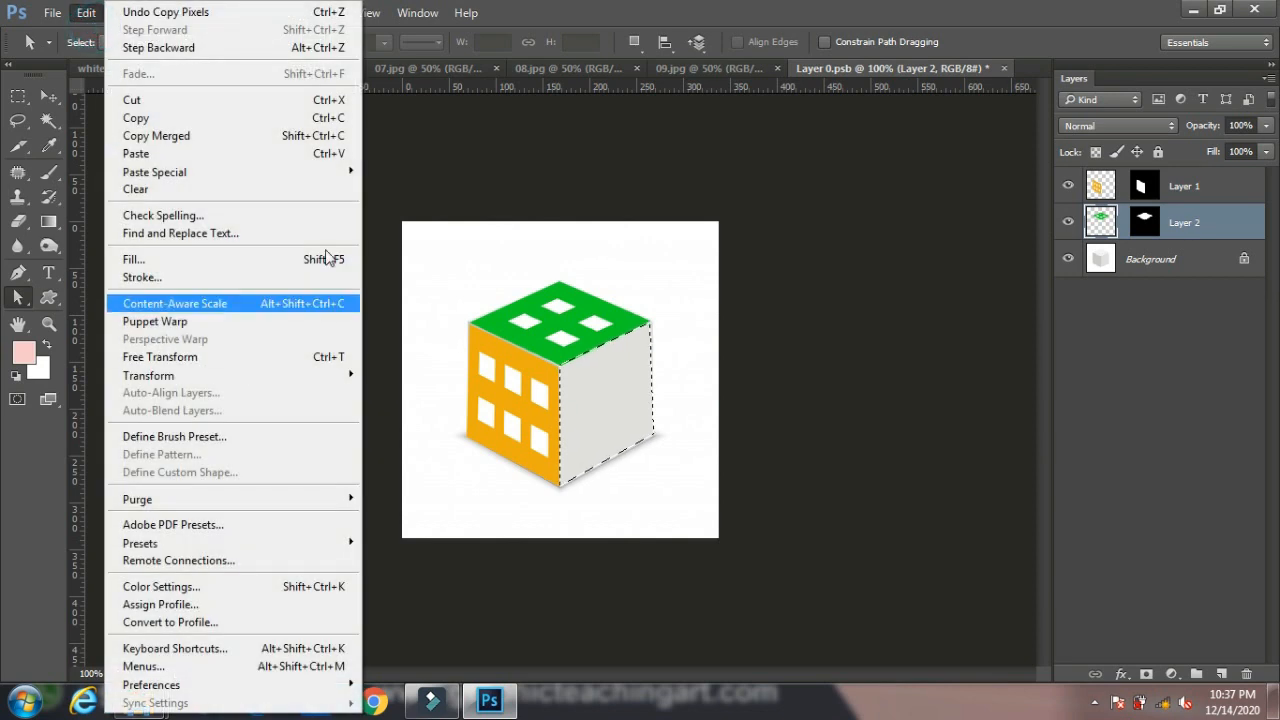
mouse_move(340, 172)
left_click(400, 192)
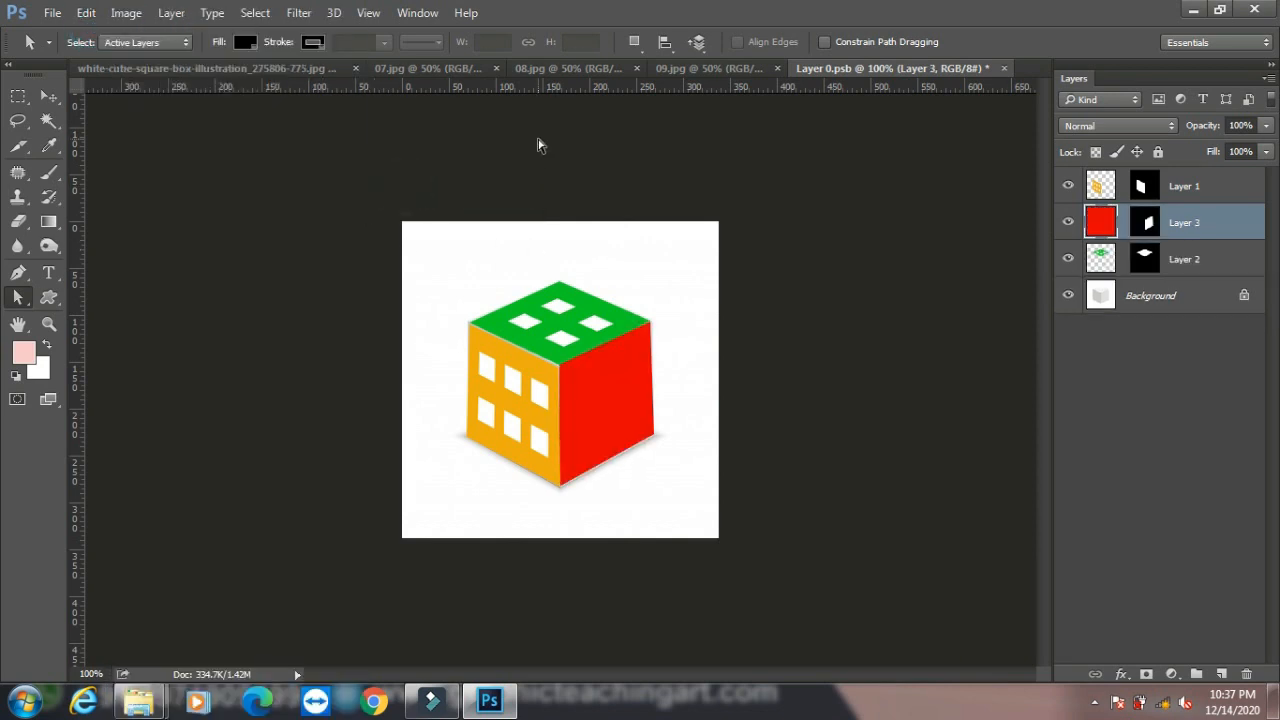
Scale the red artwork to about 19.7% and place its upper-left corner at the right face's upper-left corner
key("ctrl+t")
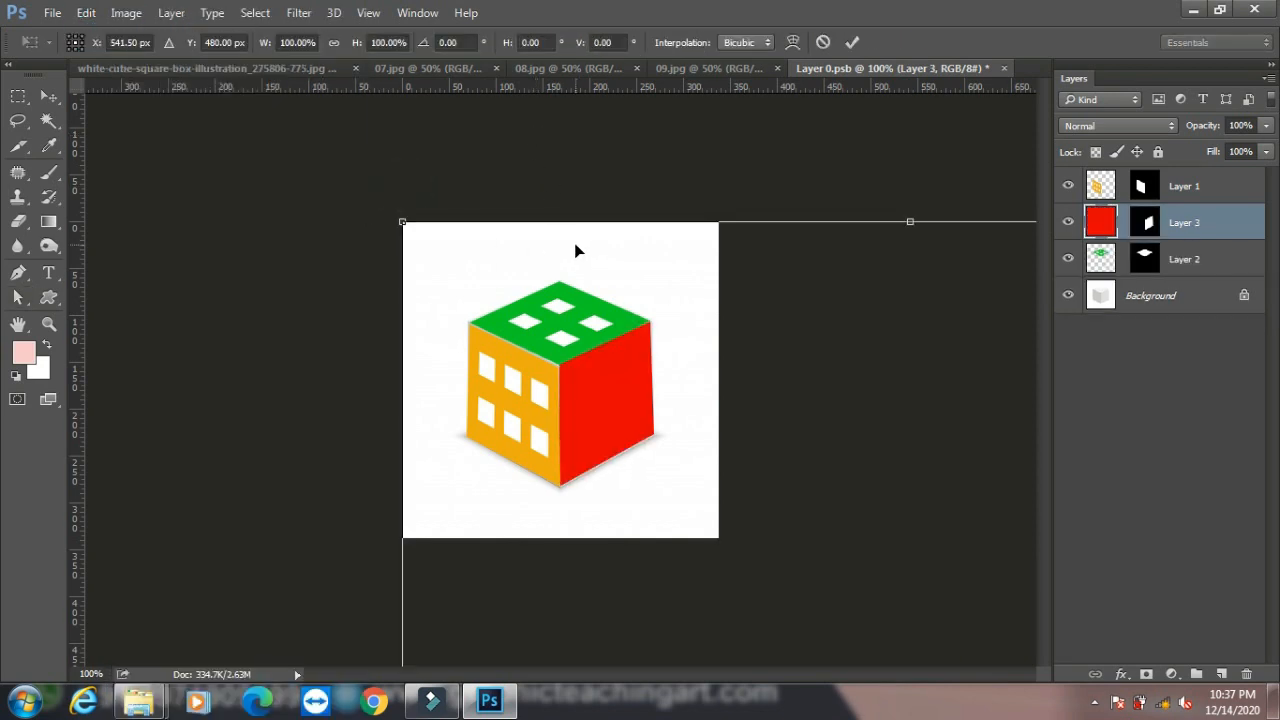
left_click_drag(396, 221, 778, 614)
left_click_drag(875, 619, 622, 403)
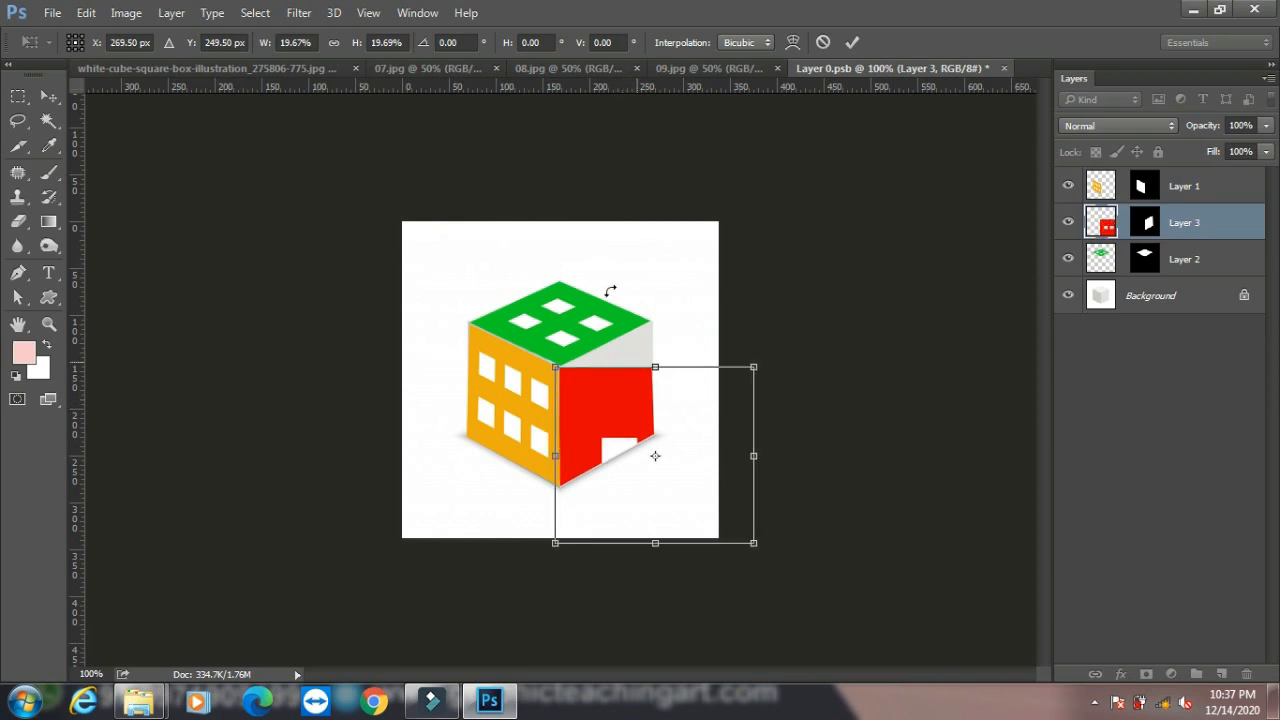
Distort the red artwork so its remaining corners meet the corners of the cube's right face, and apply the transformation
left_click(86, 12)
mouse_move(326, 387)
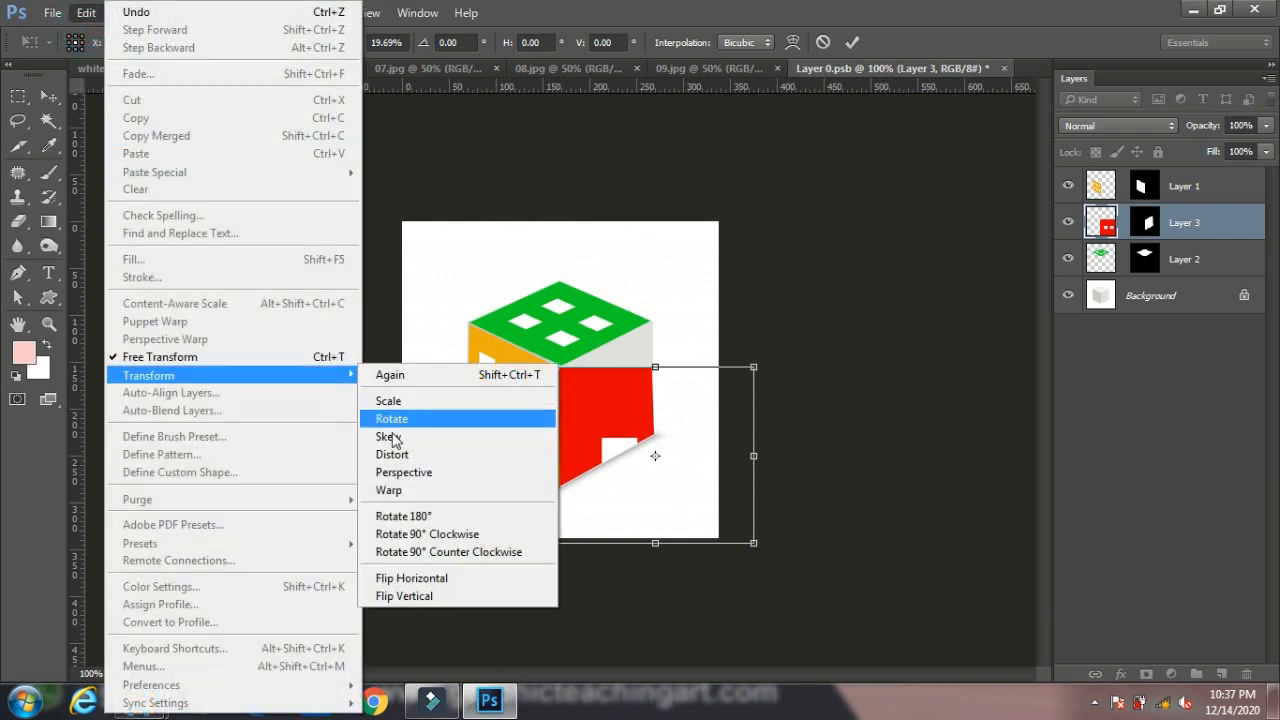
left_click(391, 449)
left_click_drag(757, 372, 647, 323)
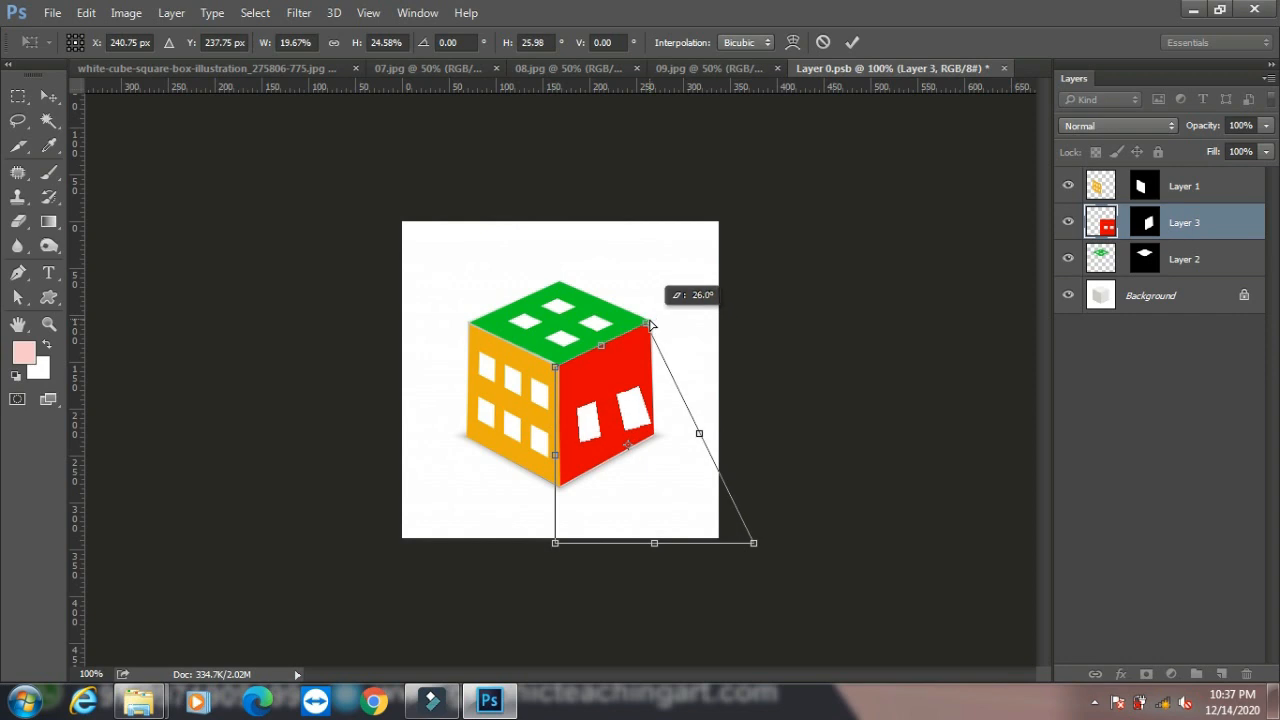
left_click_drag(754, 546, 653, 433)
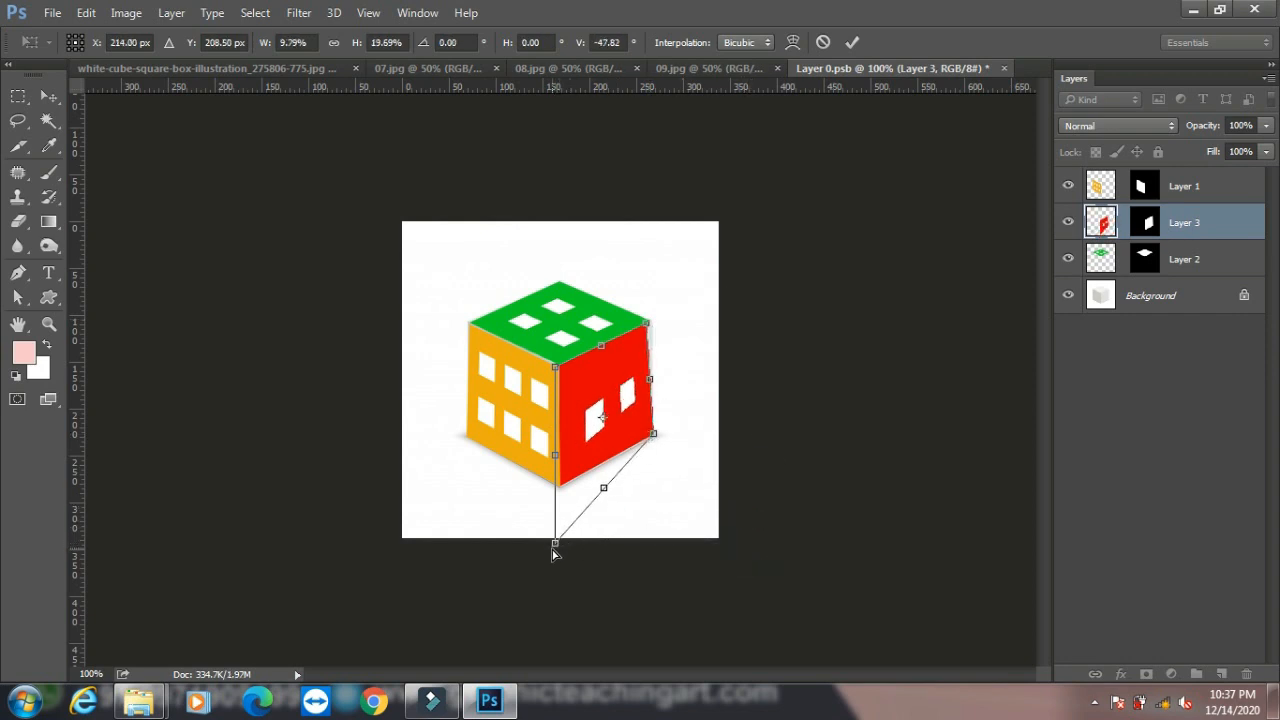
left_click_drag(555, 543, 560, 489)
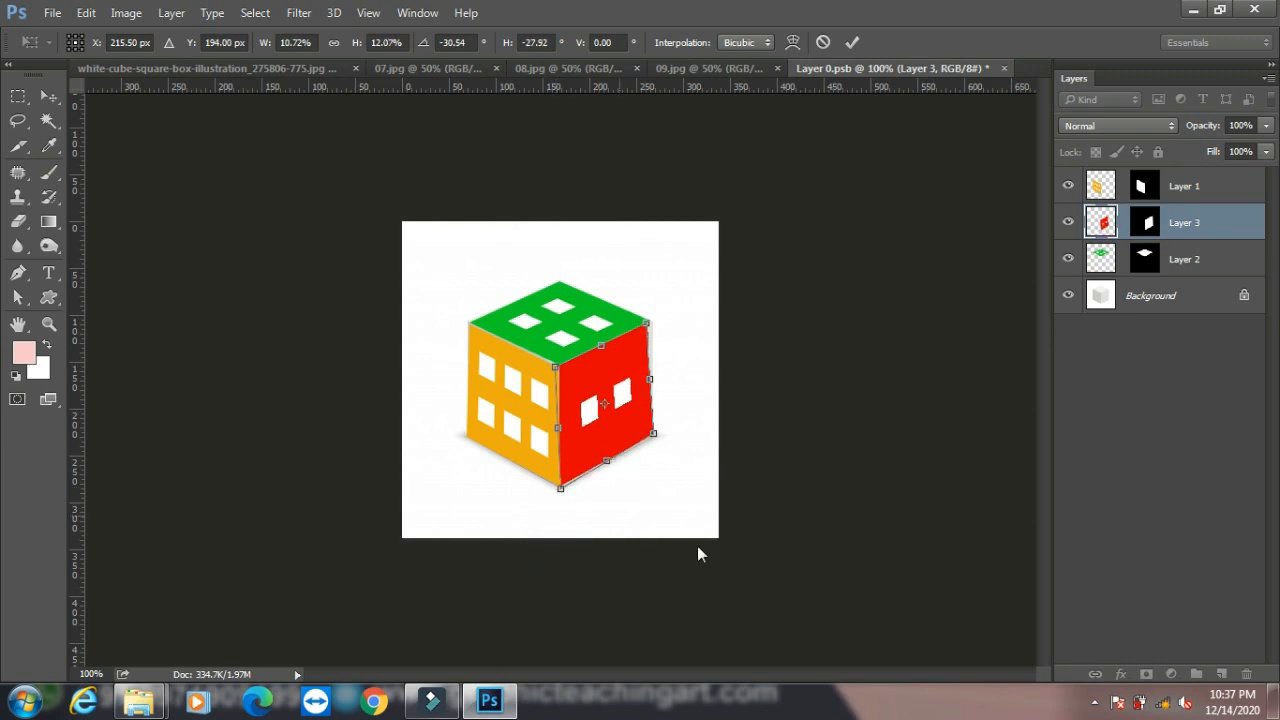
left_click_drag(655, 435, 654, 441)
key("Return")
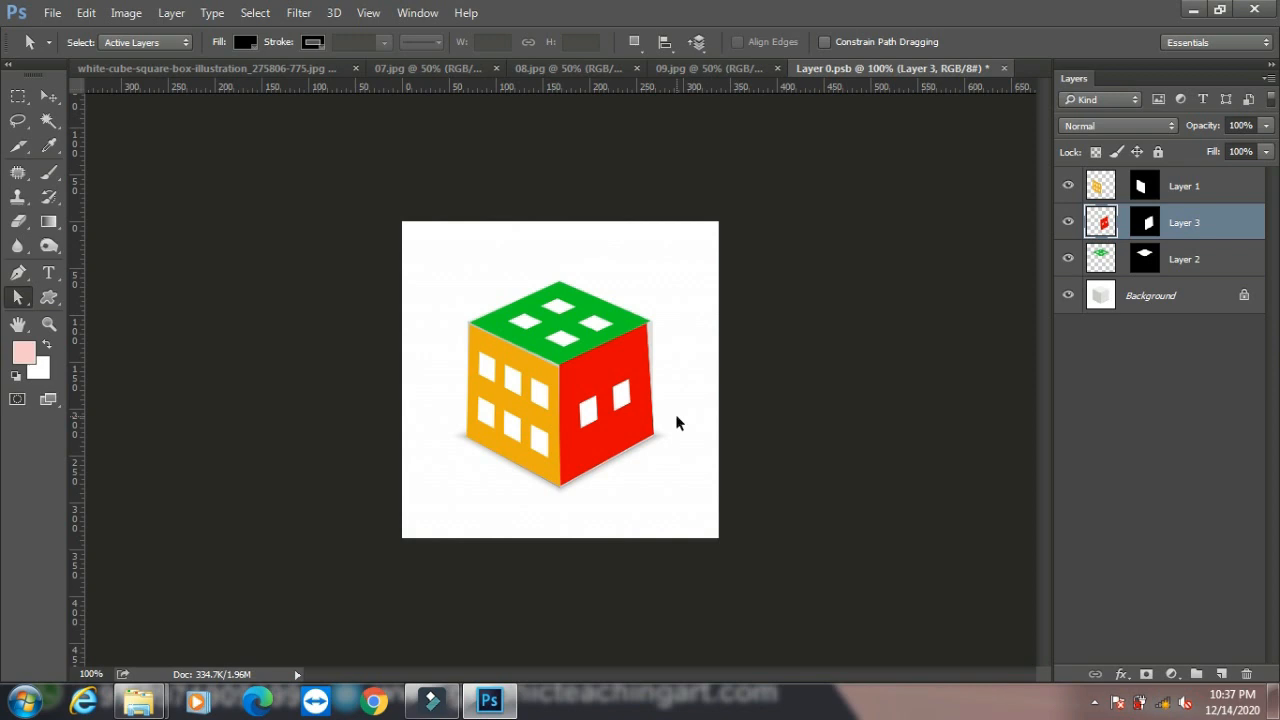
Distort the red artwork again, pulling its upper-right corner slightly outward to cover the right face's edge, and apply the transformation
key("ctrl+t")
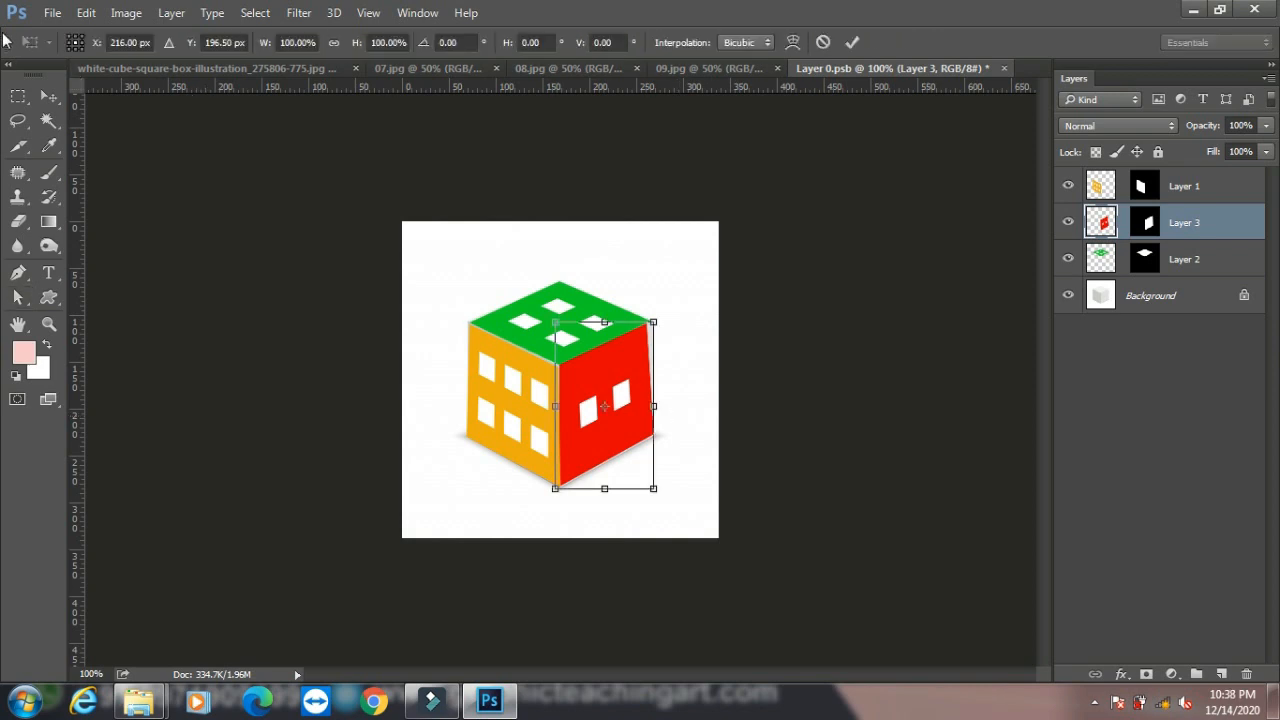
left_click(86, 12)
mouse_move(304, 376)
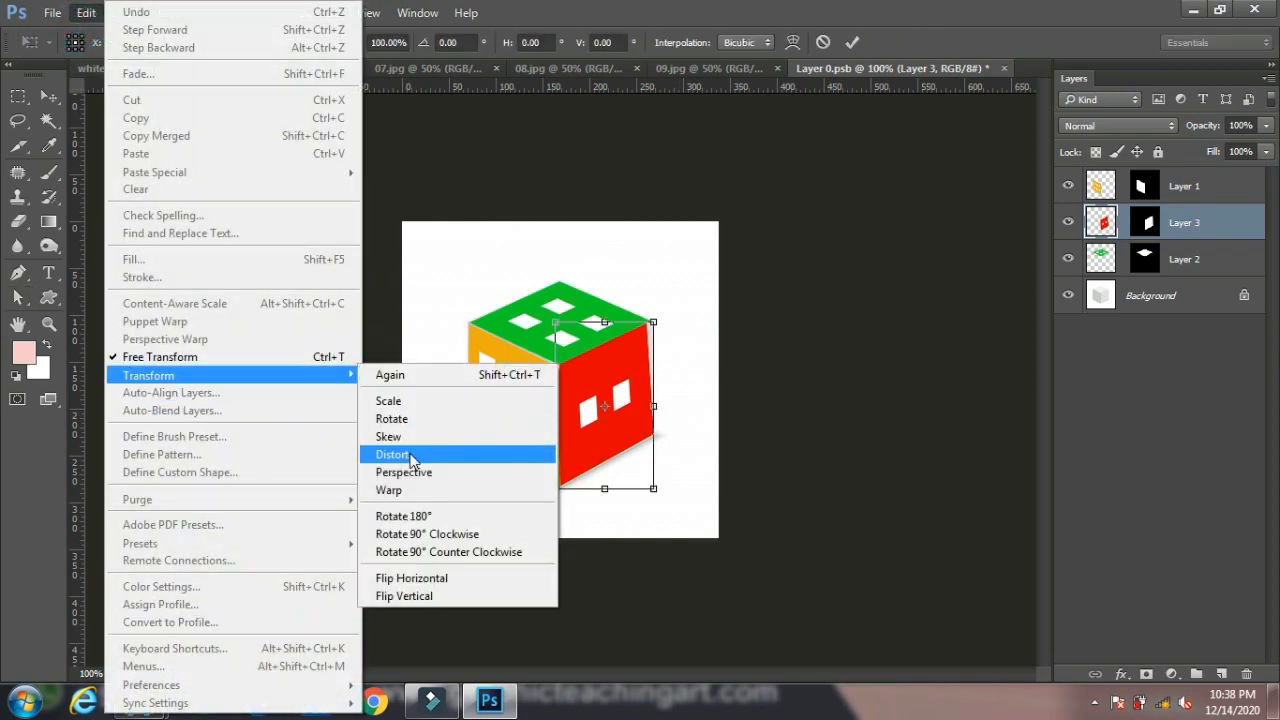
left_click(409, 453)
left_click(654, 323)
left_click_drag(661, 326, 663, 318)
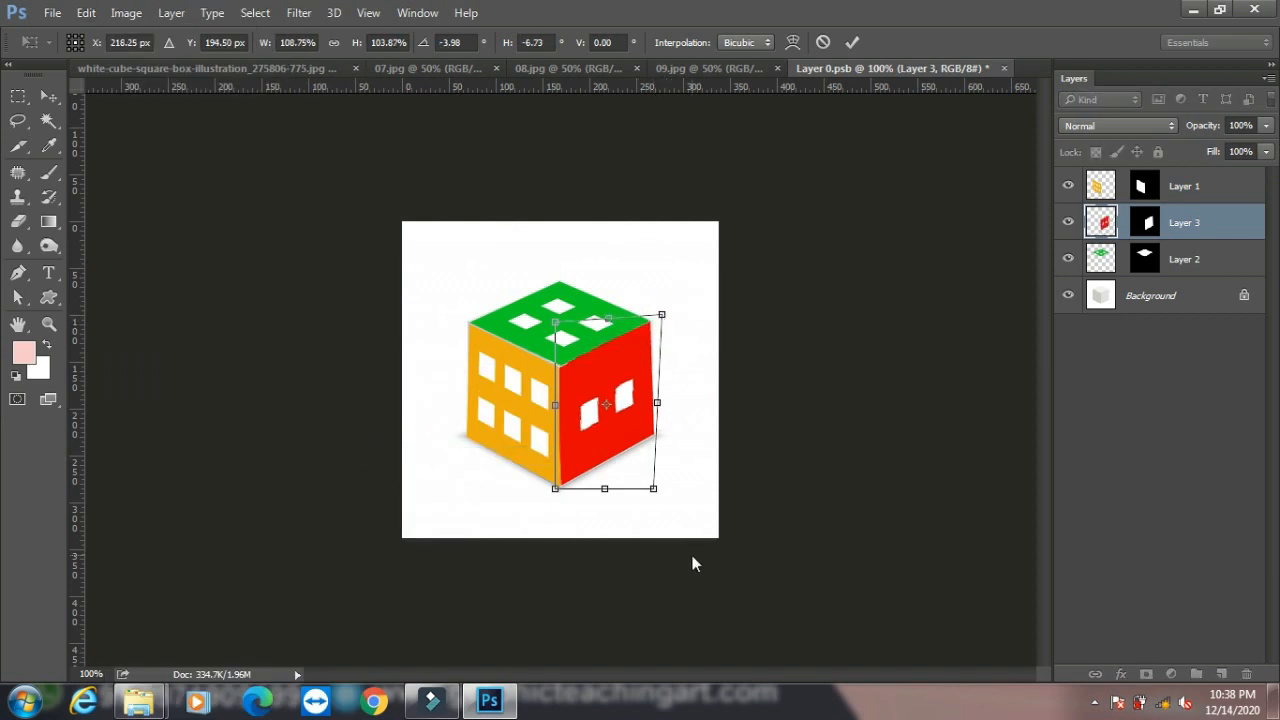
key("Return")
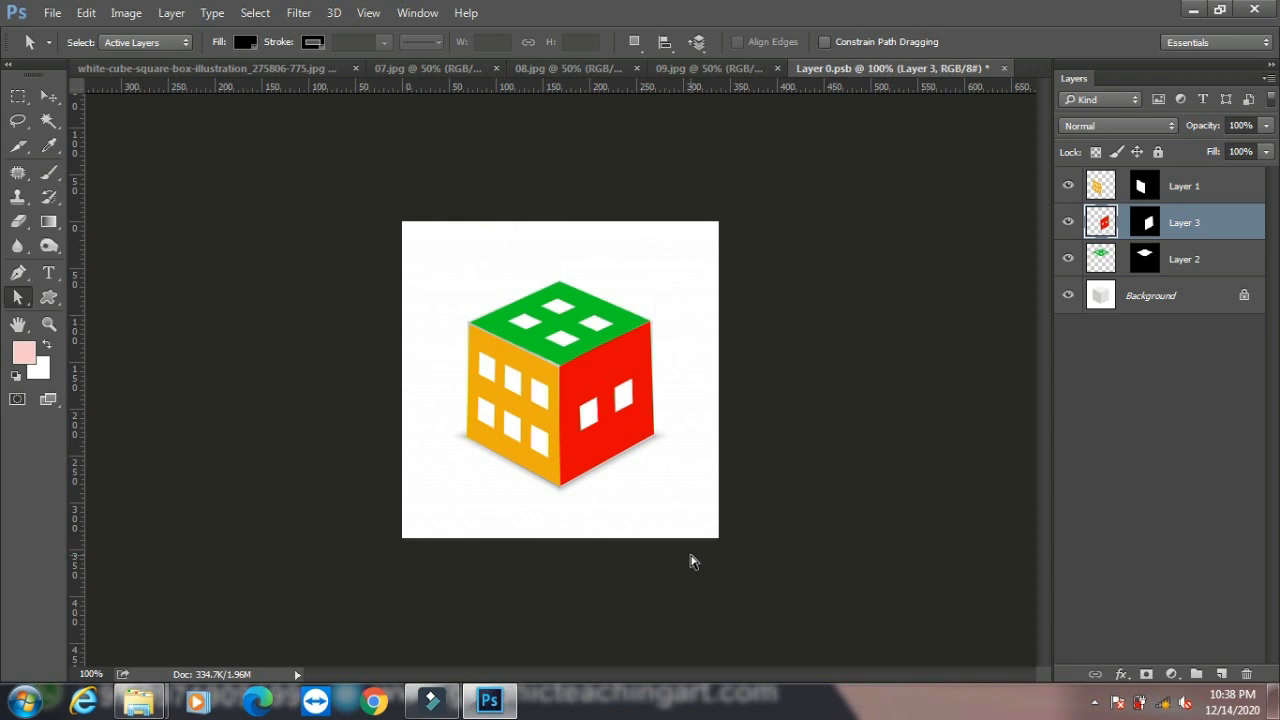
Bring up the smart object commands for the red artwork layer
left_click(168, 15)
mouse_move(318, 326)
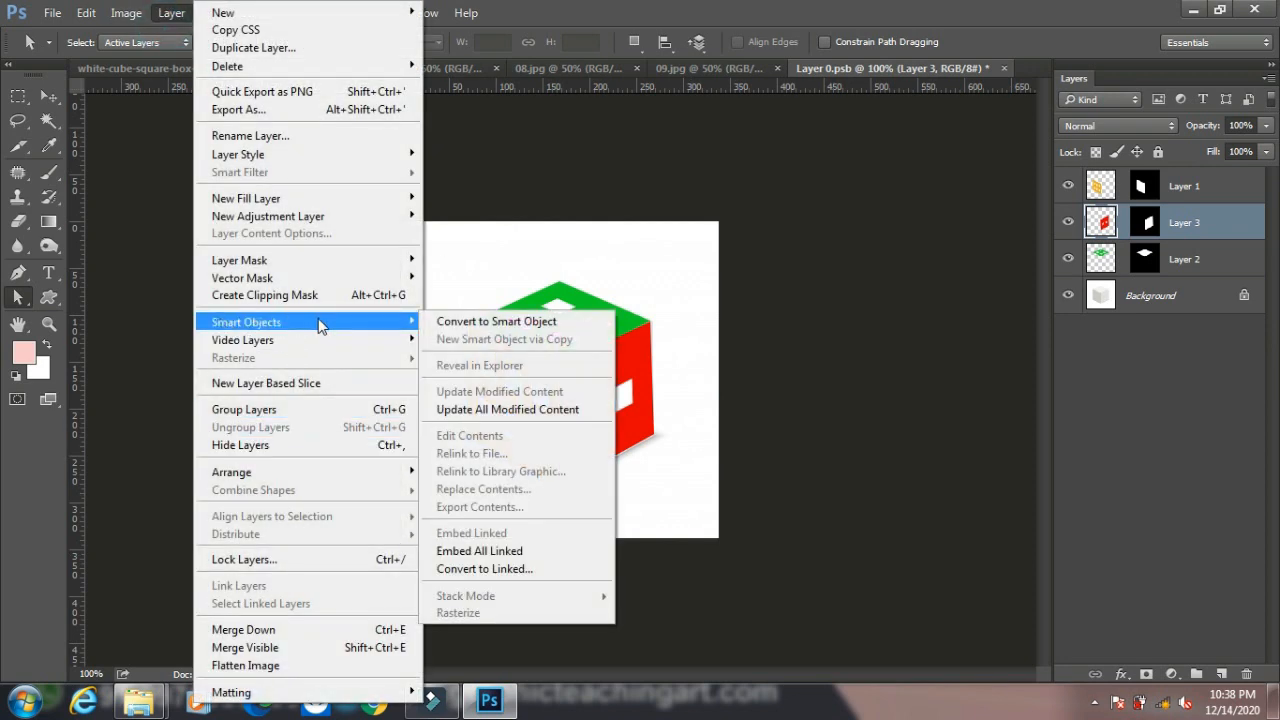